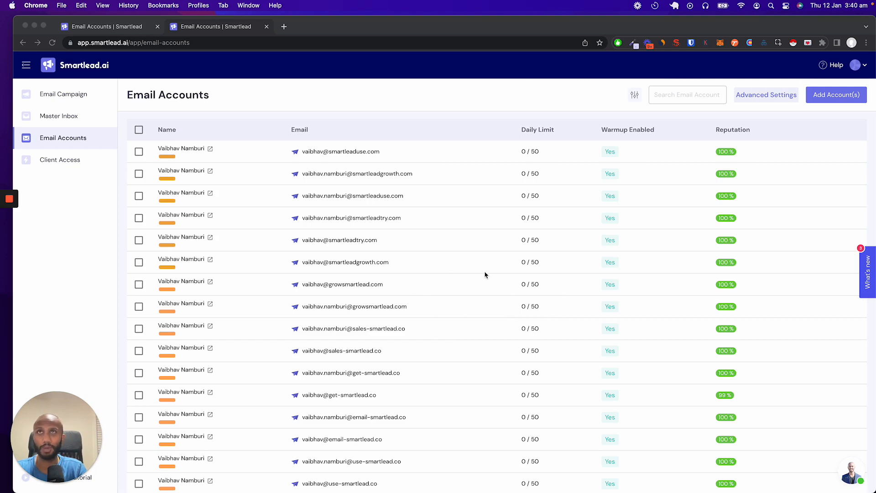
View the connection methods offered for adding a Google/Gmail account, and close the dialog.
{"action": "left_click", "coordinate": [784, 77]}
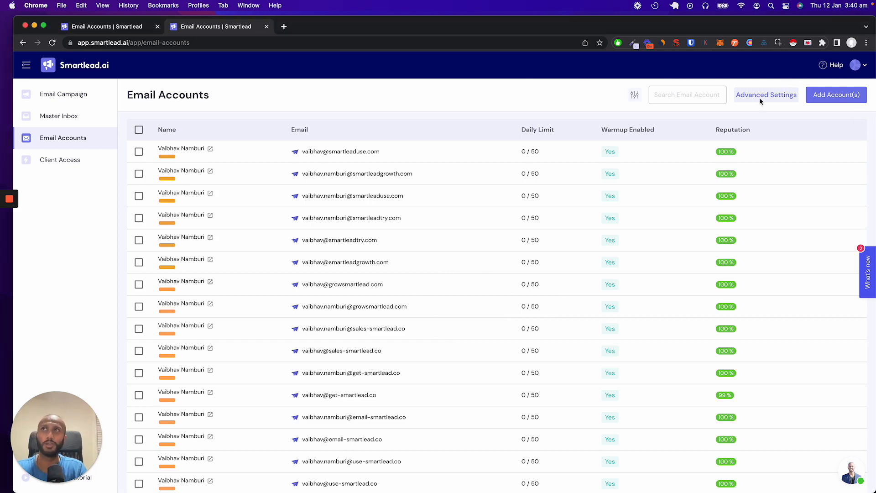
{"action": "left_click", "coordinate": [844, 98]}
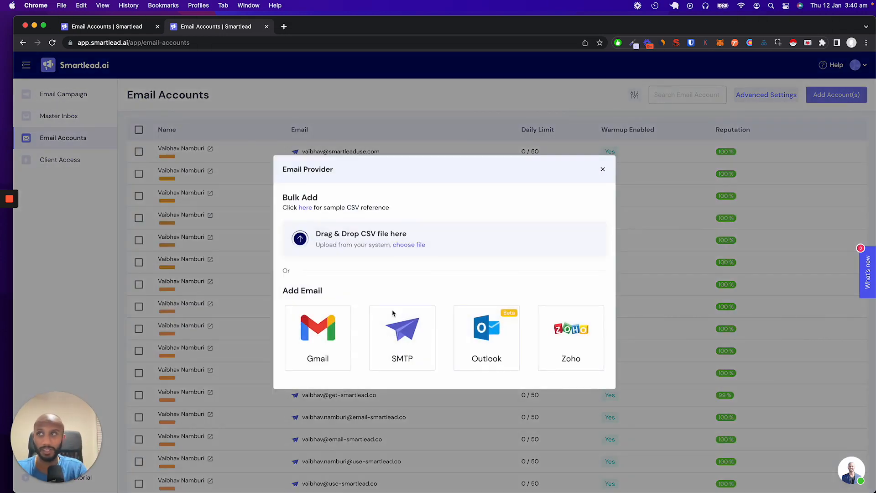
{"action": "left_click", "coordinate": [301, 337]}
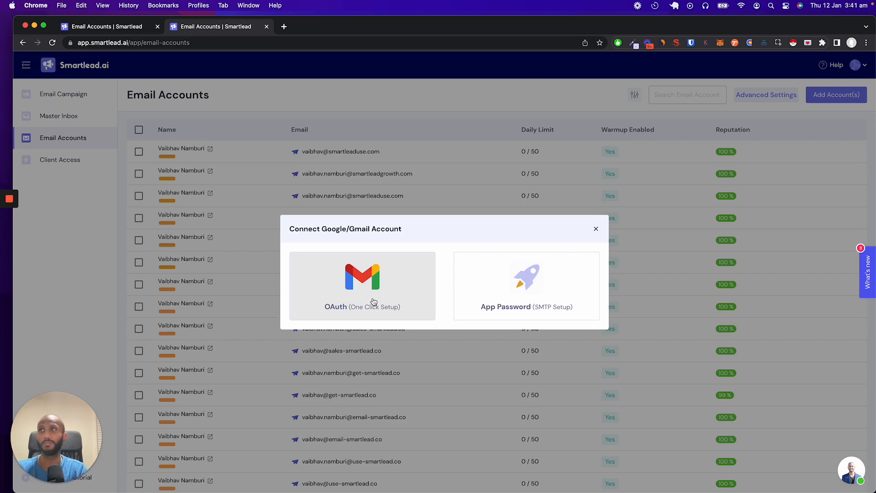
{"action": "left_click", "coordinate": [596, 228]}
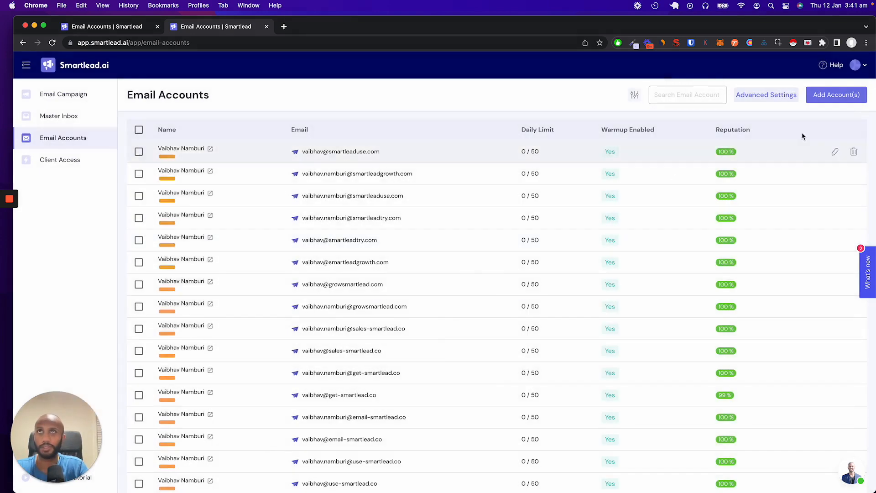
Open the sample CSV reference for bulk-adding email accounts.
{"action": "left_click", "coordinate": [835, 95]}
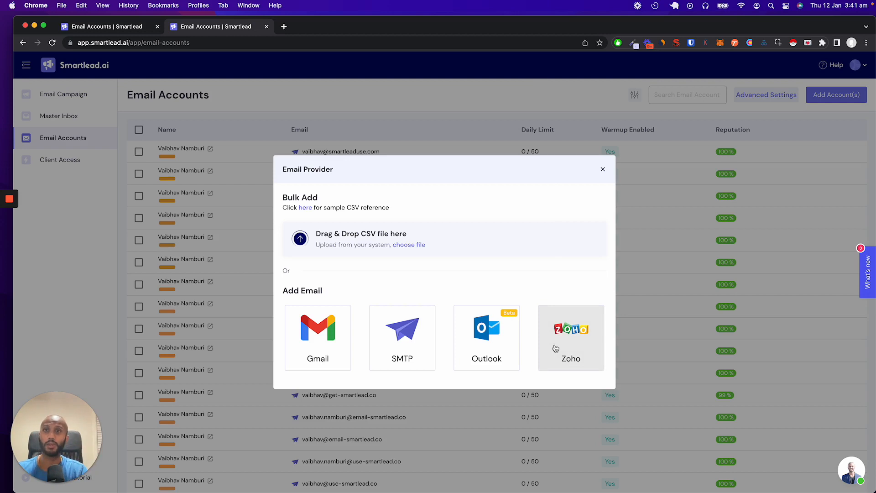
{"action": "left_click", "coordinate": [309, 209]}
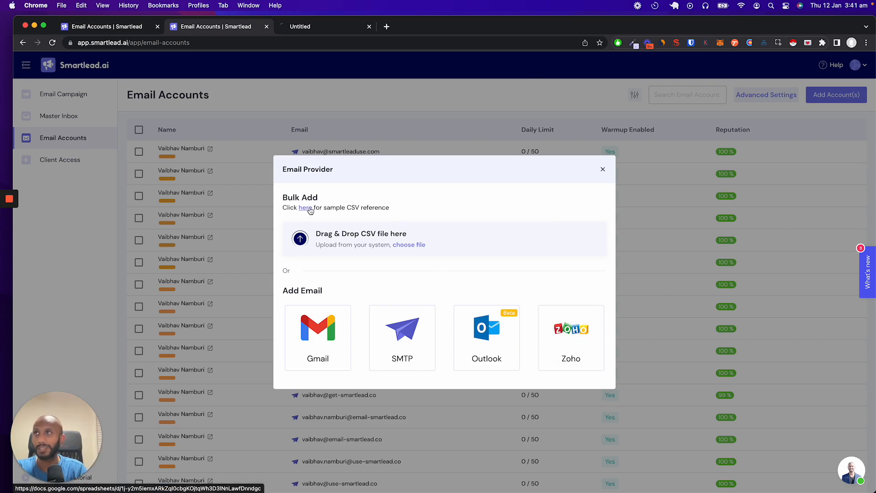
{"action": "left_click", "coordinate": [314, 30]}
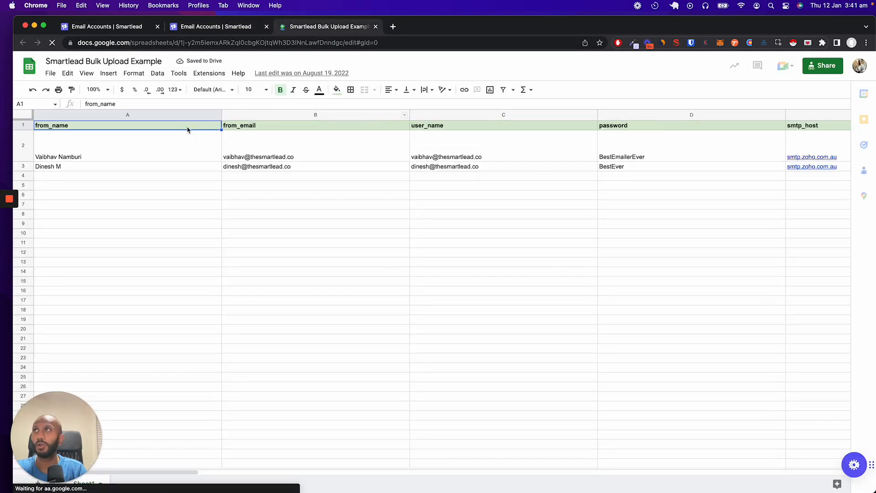
Examine the bulk upload example's columns, covering sender and login details, SMTP/IMAP settings, daily limit, warmup options and signature.
{"action": "left_click", "coordinate": [387, 149]}
{"action": "left_click", "coordinate": [534, 156]}
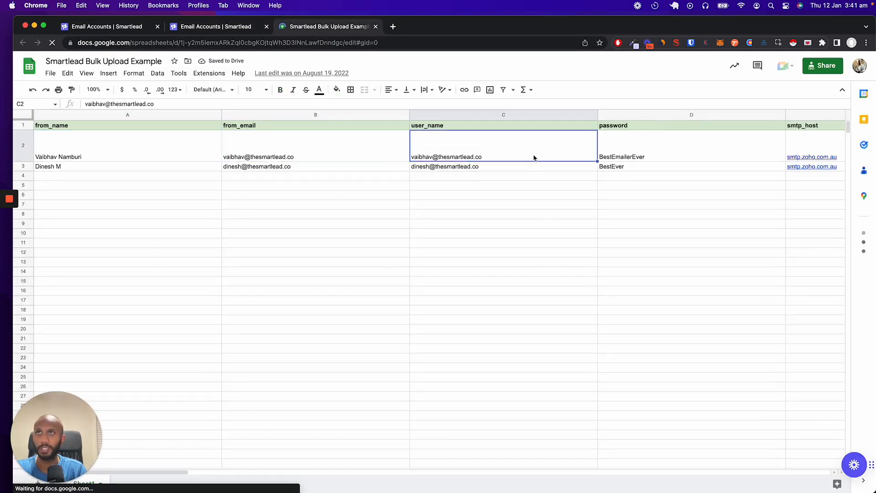
{"action": "left_click", "coordinate": [620, 160]}
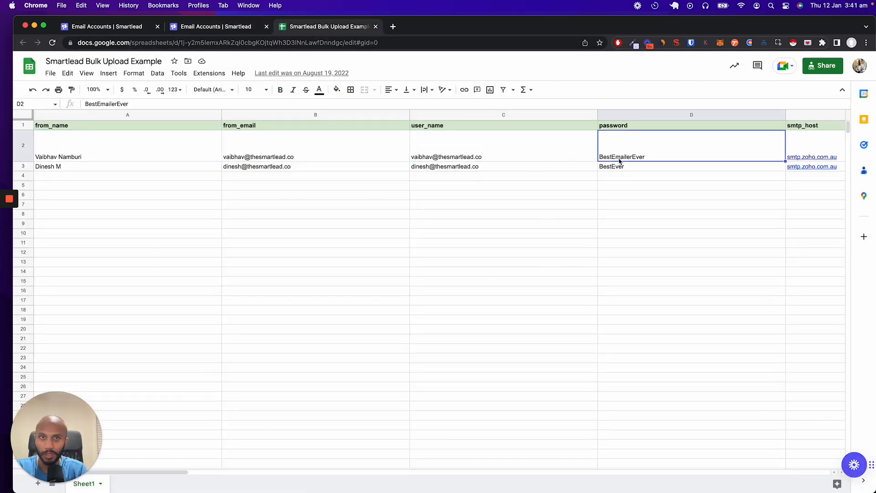
{"action": "scroll", "coordinate": [619, 160], "scroll_direction": "right", "scroll_amount": 10}
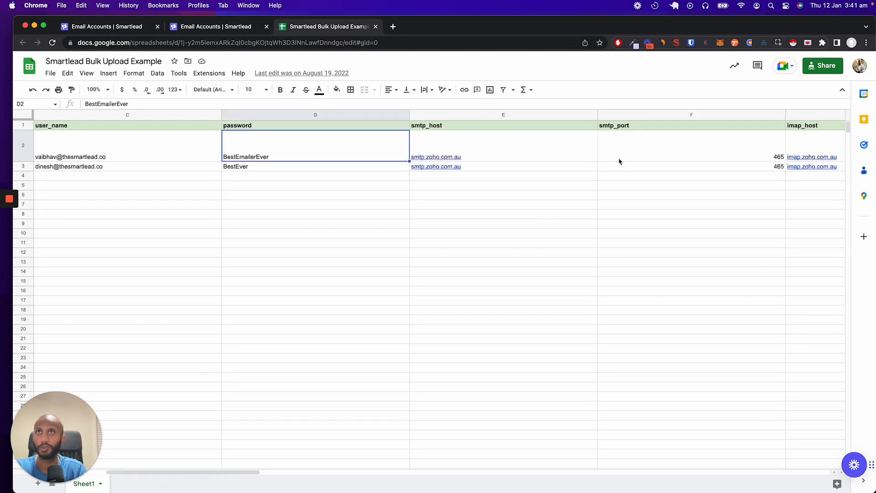
{"action": "scroll", "coordinate": [619, 161], "scroll_direction": "right", "scroll_amount": 2}
{"action": "scroll", "coordinate": [619, 160], "scroll_direction": "right", "scroll_amount": 7}
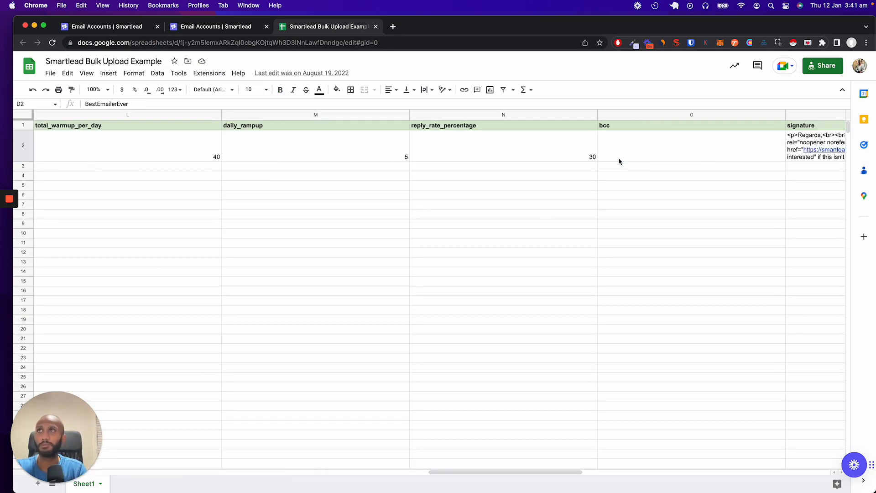
{"action": "scroll", "coordinate": [150, 161], "scroll_direction": "left", "scroll_amount": 5}
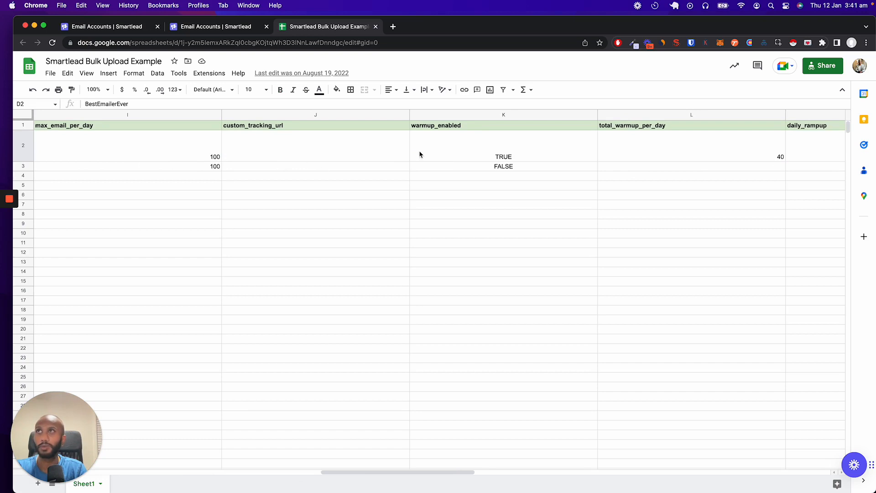
{"action": "left_click", "coordinate": [450, 148]}
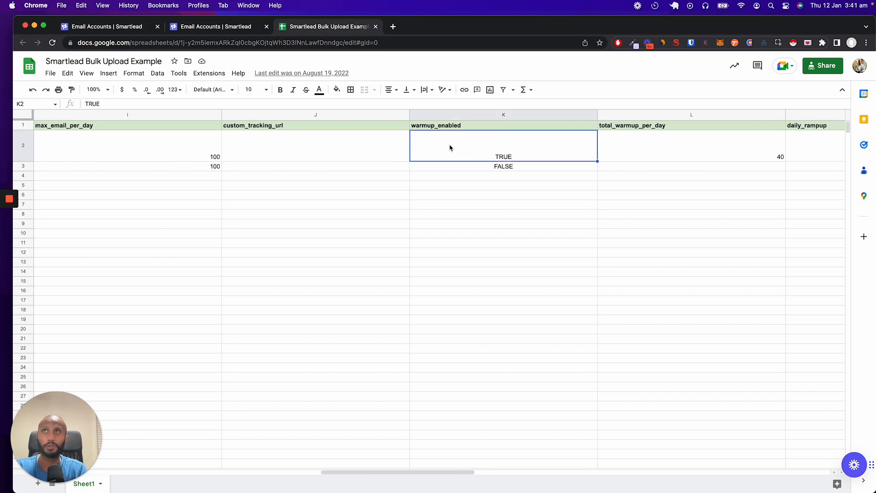
{"action": "scroll", "coordinate": [450, 148], "scroll_direction": "right", "scroll_amount": 5}
{"action": "scroll", "coordinate": [450, 148], "scroll_direction": "left", "scroll_amount": 12}
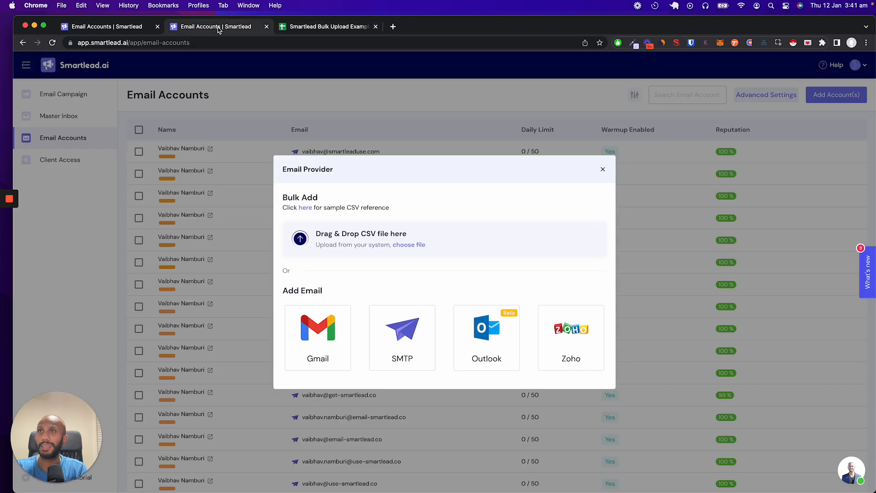
Return to Smartlead, close the Email Provider dialog and review the seven-day warmup summary of the second email-reputation.co account.
{"action": "left_click", "coordinate": [219, 28]}
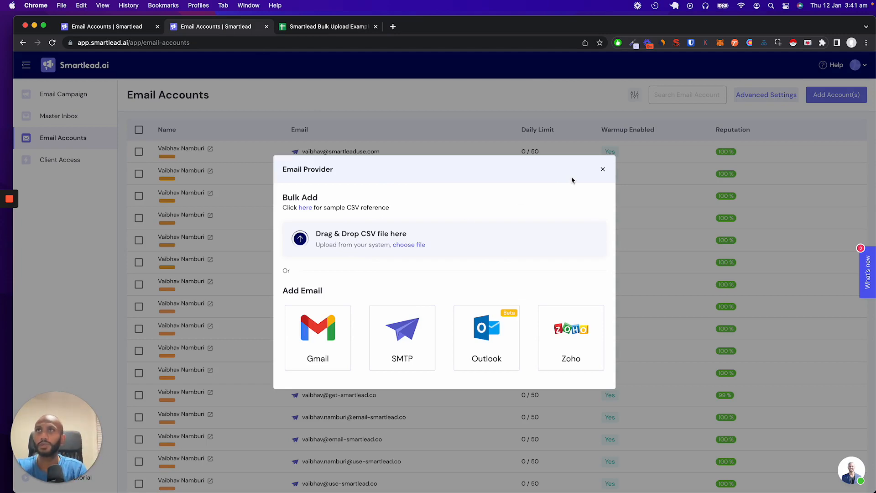
{"action": "left_click", "coordinate": [602, 170]}
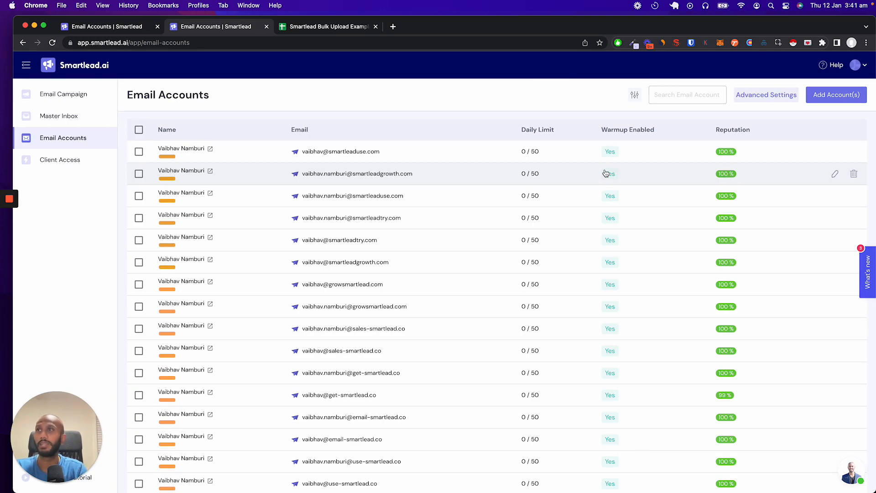
{"action": "scroll", "coordinate": [416, 379], "scroll_direction": "down", "scroll_amount": 5}
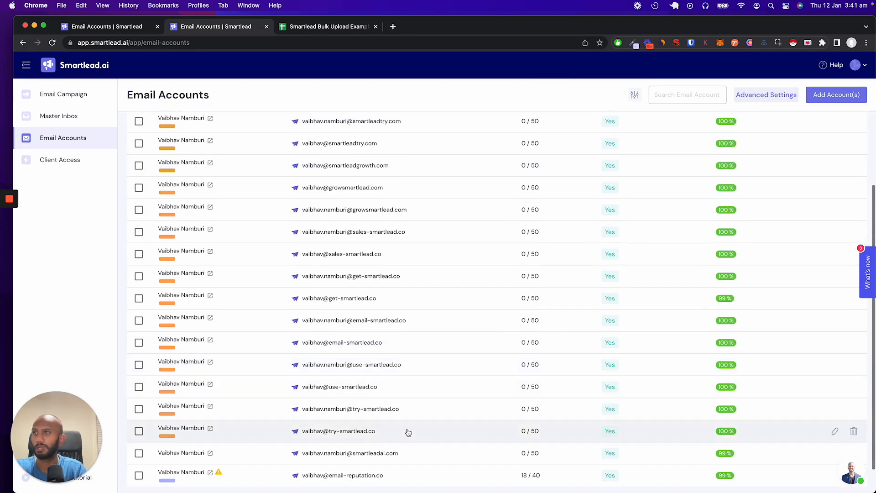
{"action": "scroll", "coordinate": [408, 432], "scroll_direction": "down", "scroll_amount": 2}
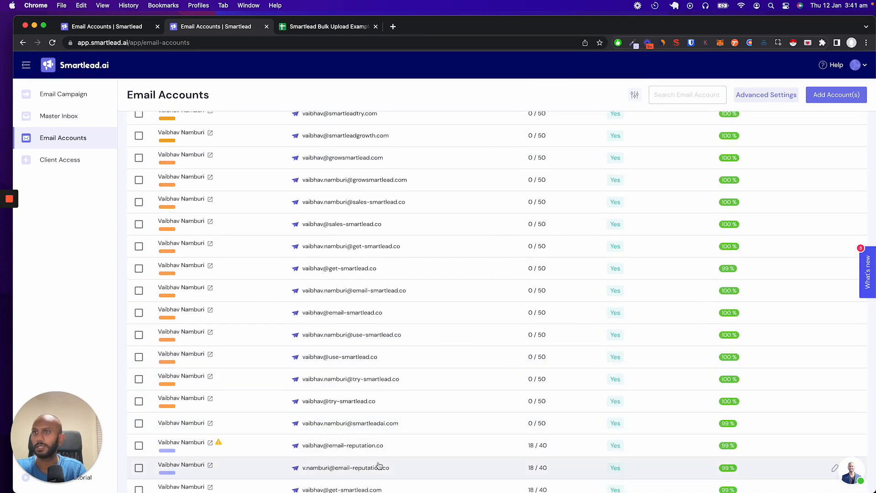
{"action": "left_click", "coordinate": [378, 466]}
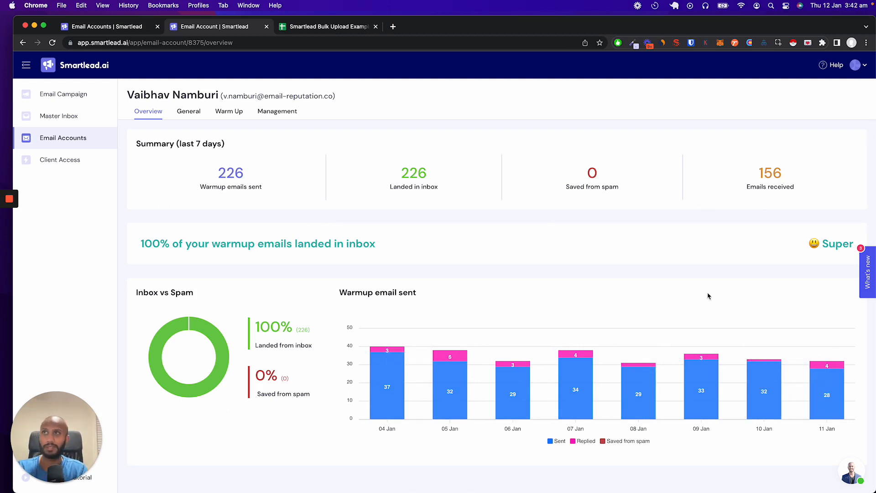
{"action": "triple_click", "coordinate": [593, 187]}
{"action": "left_click", "coordinate": [595, 205]}
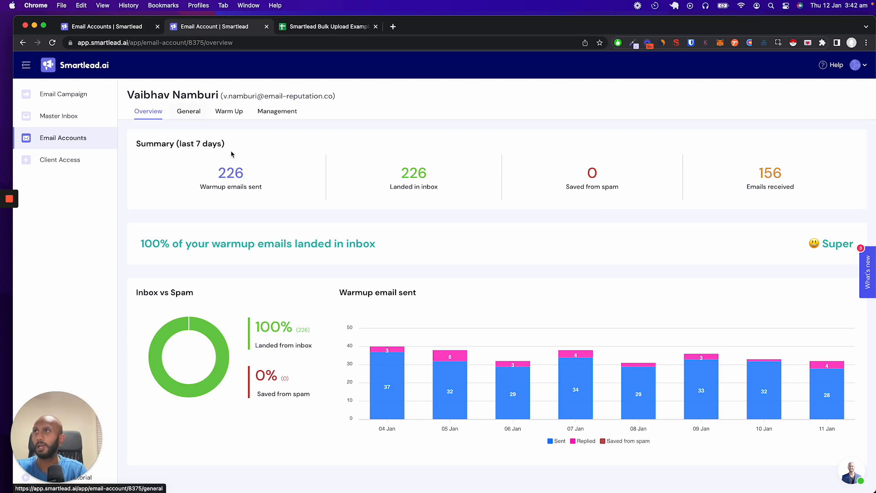
Review the account's general settings, focusing on the messages per day and the minimum time gap.
{"action": "left_click", "coordinate": [190, 111]}
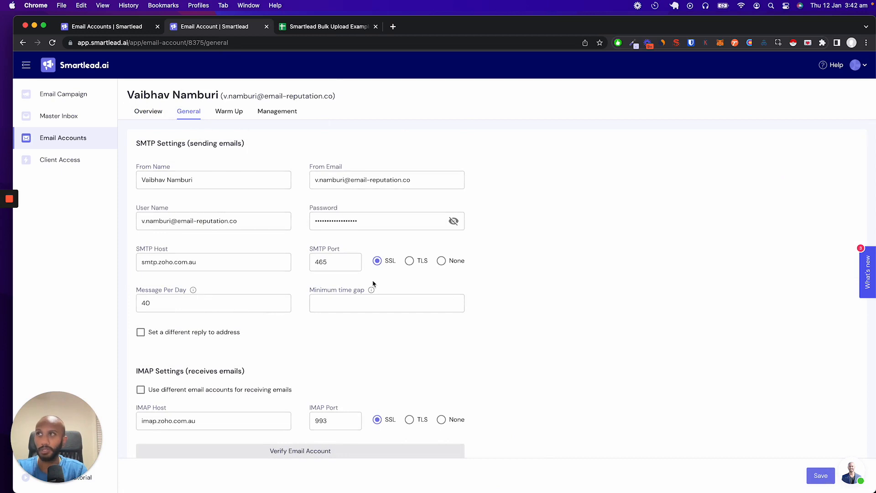
{"action": "scroll", "coordinate": [373, 283], "scroll_direction": "down", "scroll_amount": 3}
{"action": "scroll", "coordinate": [373, 284], "scroll_direction": "up", "scroll_amount": 1}
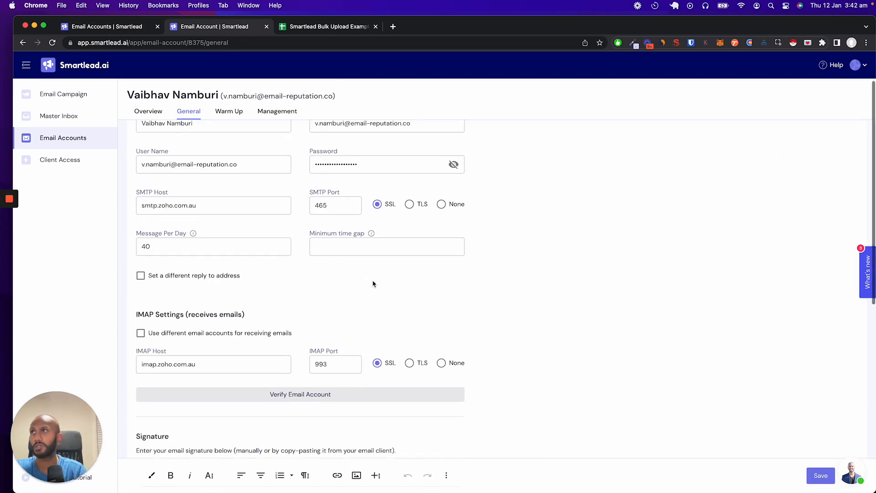
{"action": "triple_click", "coordinate": [160, 242]}
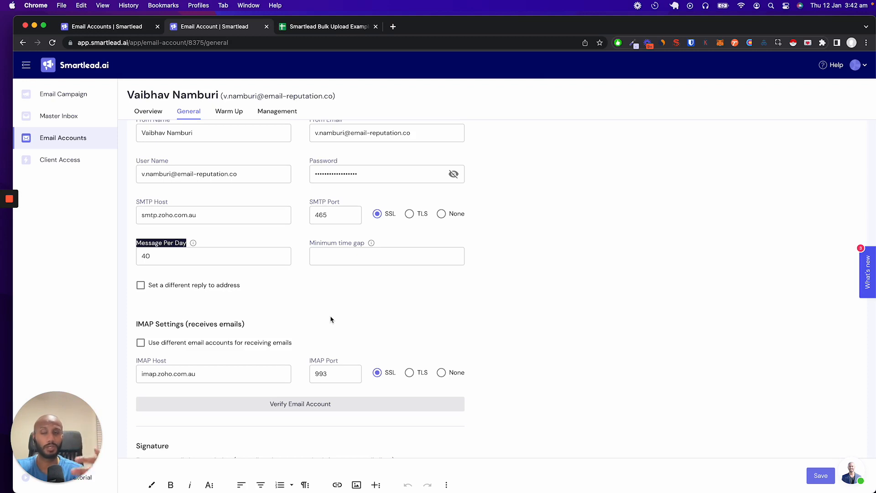
{"action": "triple_click", "coordinate": [338, 243]}
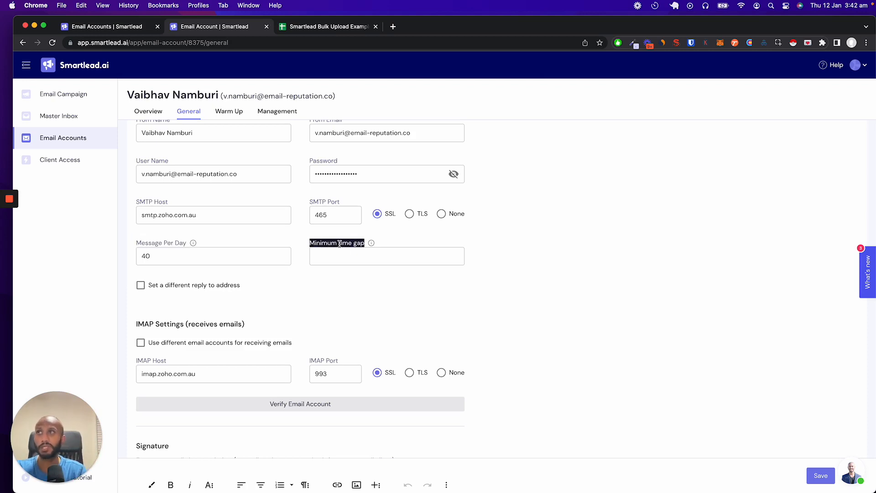
{"action": "left_click", "coordinate": [387, 294]}
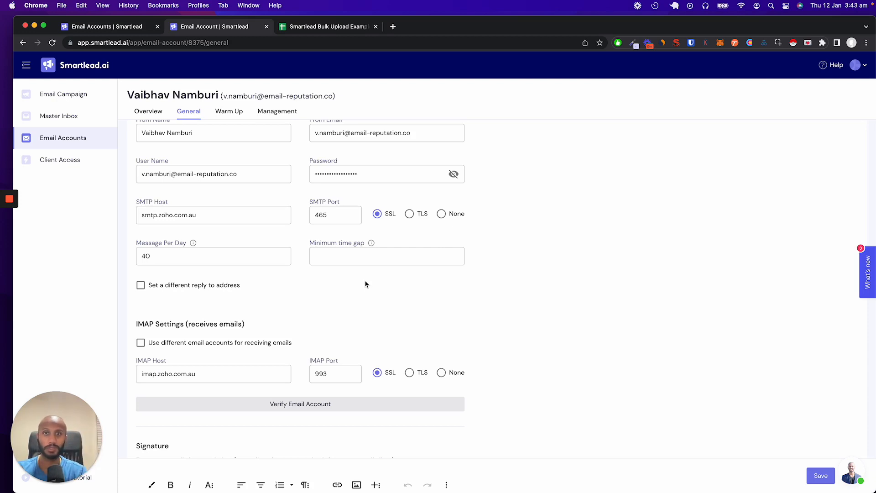
Set the account's minimum time gap to 5.
{"action": "left_click", "coordinate": [350, 256]}
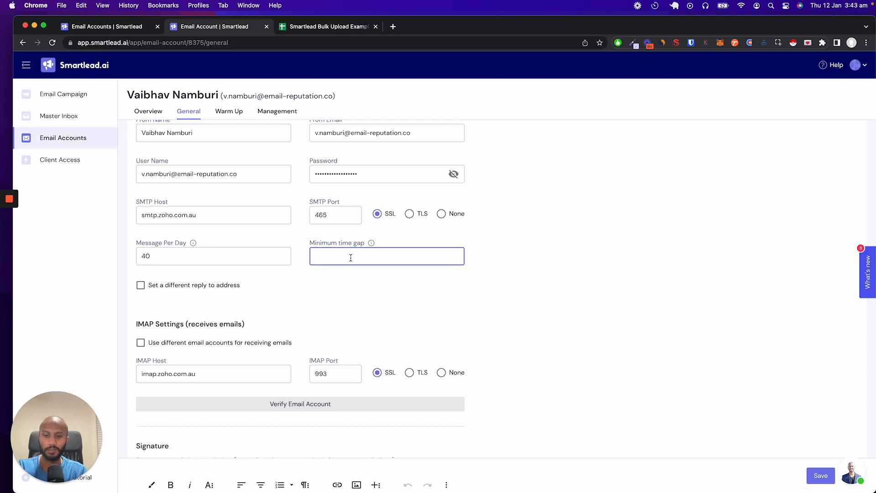
{"action": "type", "text": "5"}
{"action": "left_click", "coordinate": [437, 283]}
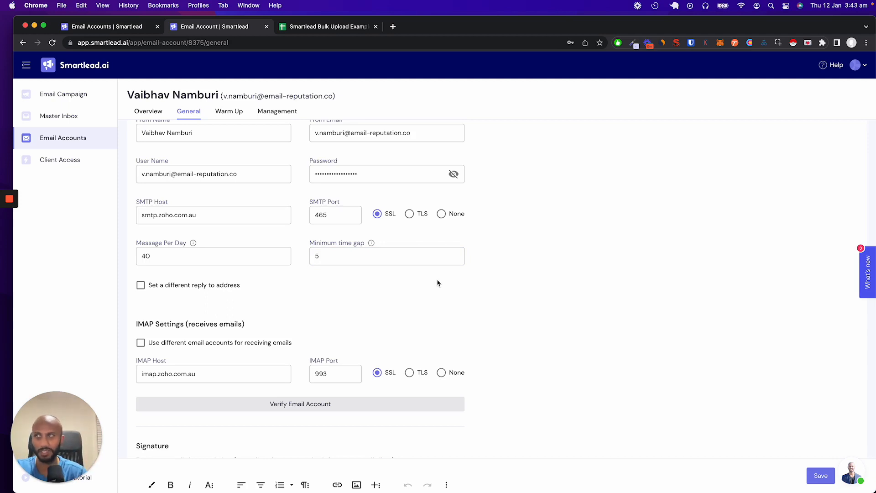
Review the account's IMAP, signature, BCC to CRM and custom tracking domain settings.
{"action": "scroll", "coordinate": [437, 283], "scroll_direction": "down", "scroll_amount": 5}
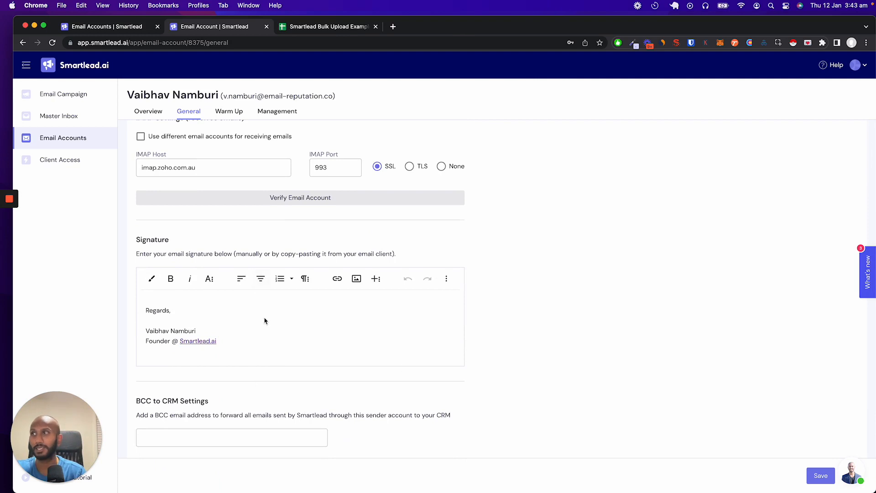
{"action": "scroll", "coordinate": [263, 324], "scroll_direction": "down", "scroll_amount": 3}
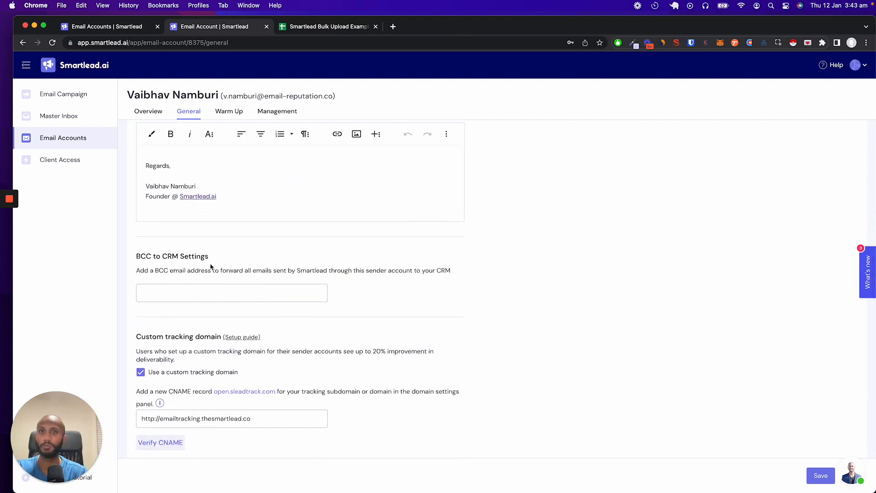
{"action": "scroll", "coordinate": [211, 267], "scroll_direction": "down", "scroll_amount": 1}
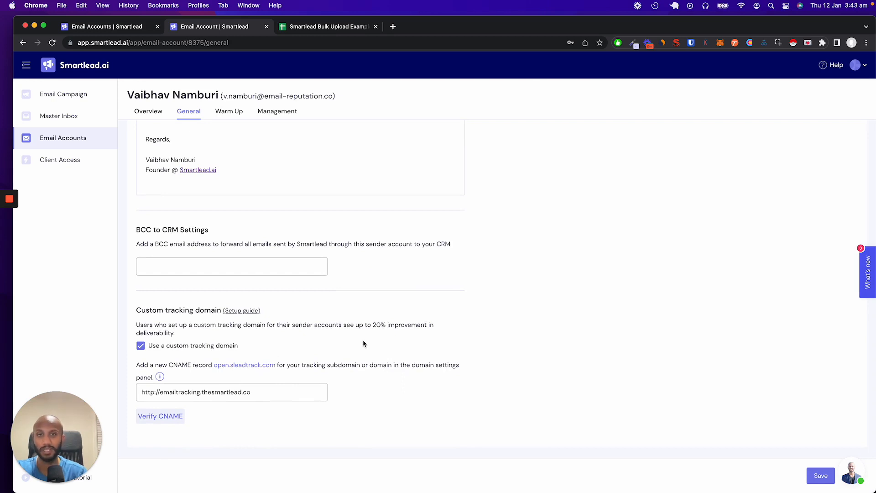
{"action": "scroll", "coordinate": [364, 343], "scroll_direction": "up", "scroll_amount": 10}
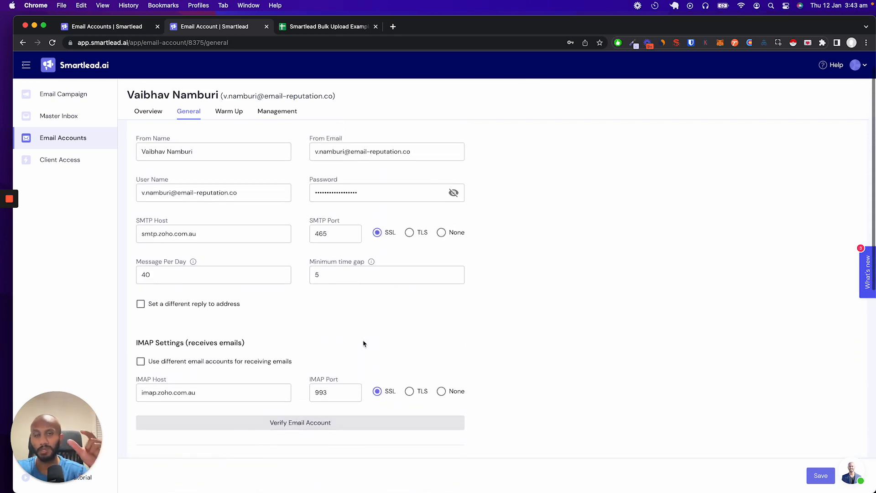
{"action": "scroll", "coordinate": [364, 344], "scroll_direction": "up", "scroll_amount": 1}
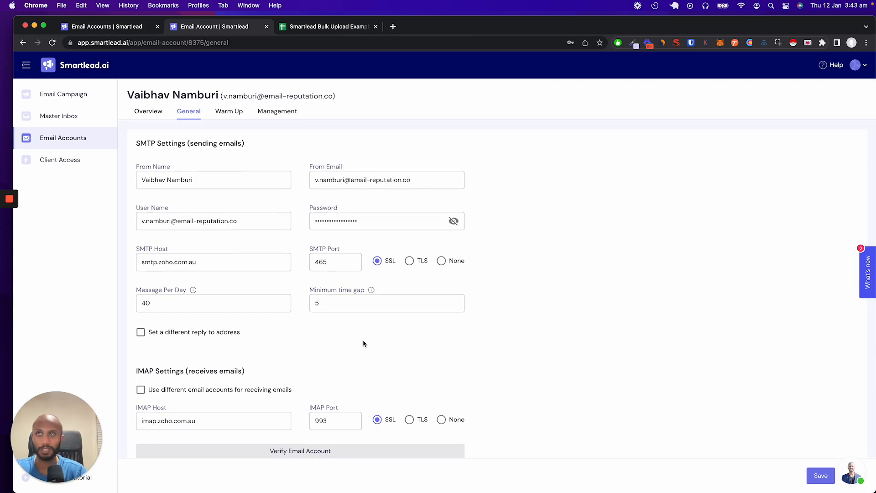
Open the account's warm-up settings, dismiss the browser's offer to save the password, and look through the warm-up options.
{"action": "left_click", "coordinate": [229, 112]}
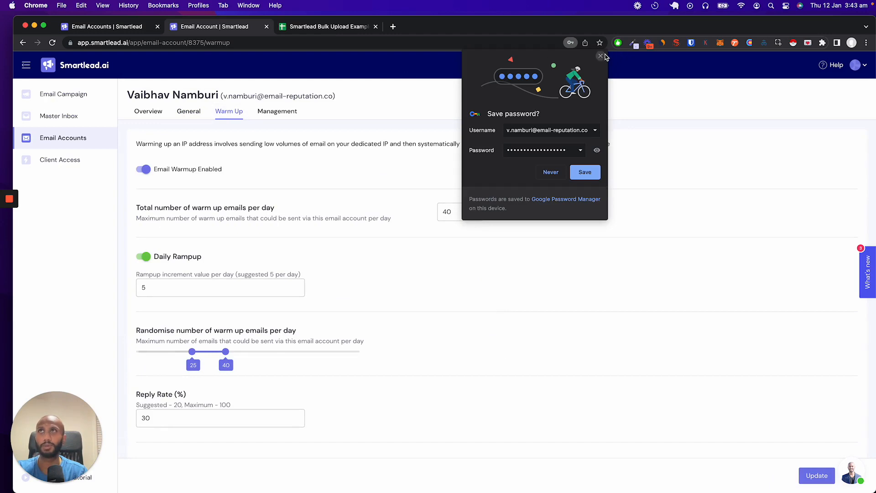
{"action": "left_click", "coordinate": [601, 55]}
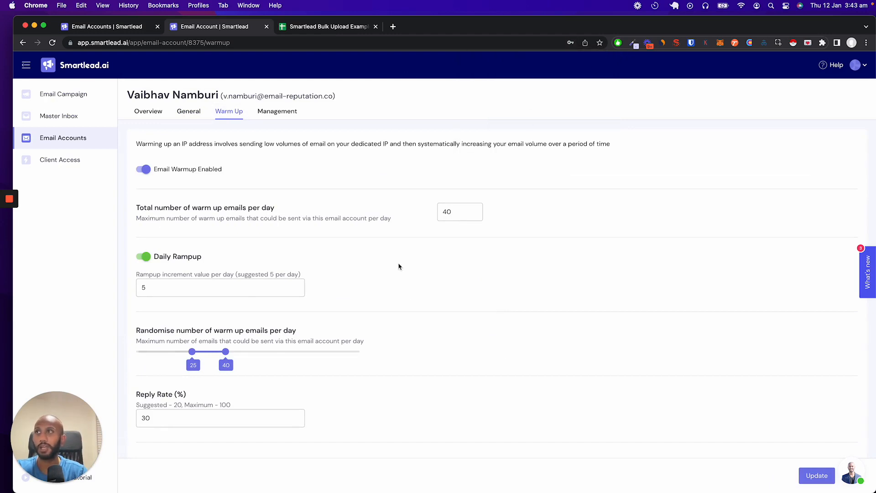
{"action": "scroll", "coordinate": [409, 301], "scroll_direction": "down", "scroll_amount": 5}
{"action": "scroll", "coordinate": [409, 301], "scroll_direction": "up", "scroll_amount": 5}
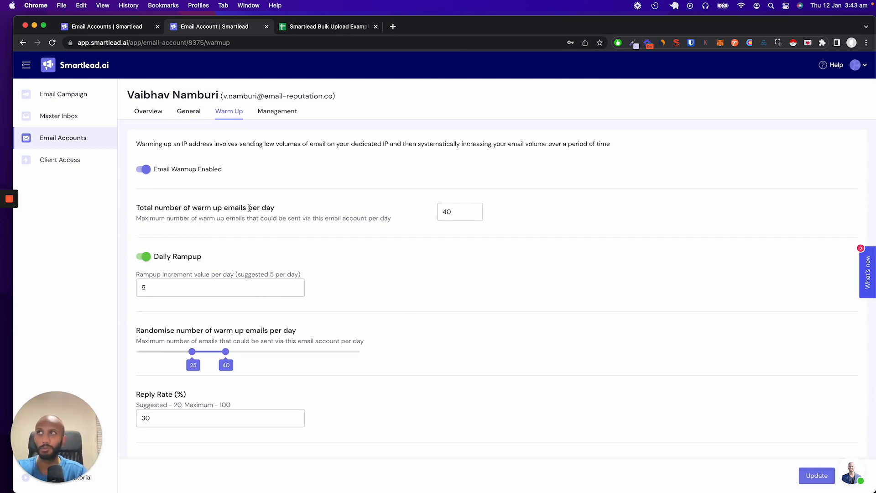
Review the warm-up emails per day, daily ramp-up, randomised email range and reply rate settings.
{"action": "triple_click", "coordinate": [250, 208]}
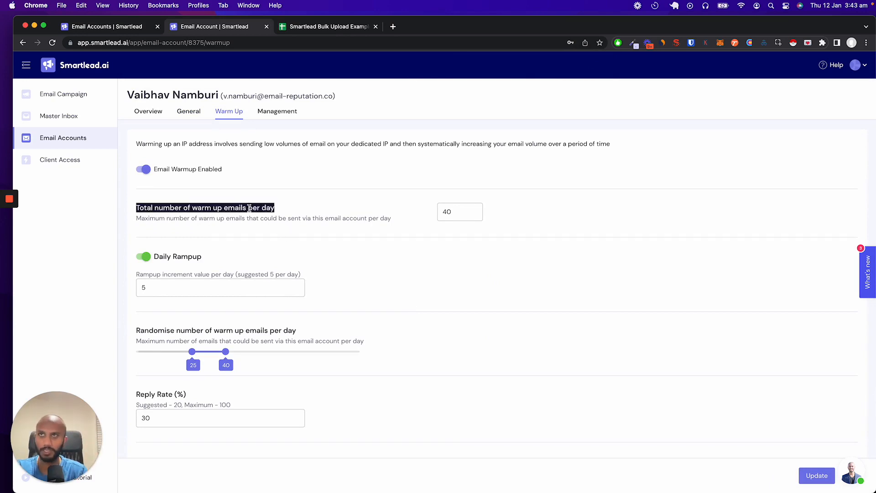
{"action": "left_click", "coordinate": [249, 209]}
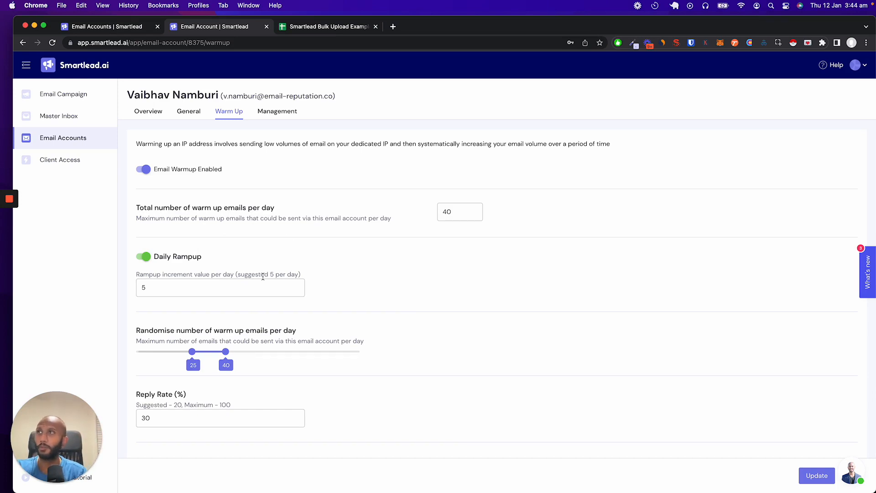
{"action": "triple_click", "coordinate": [185, 330]}
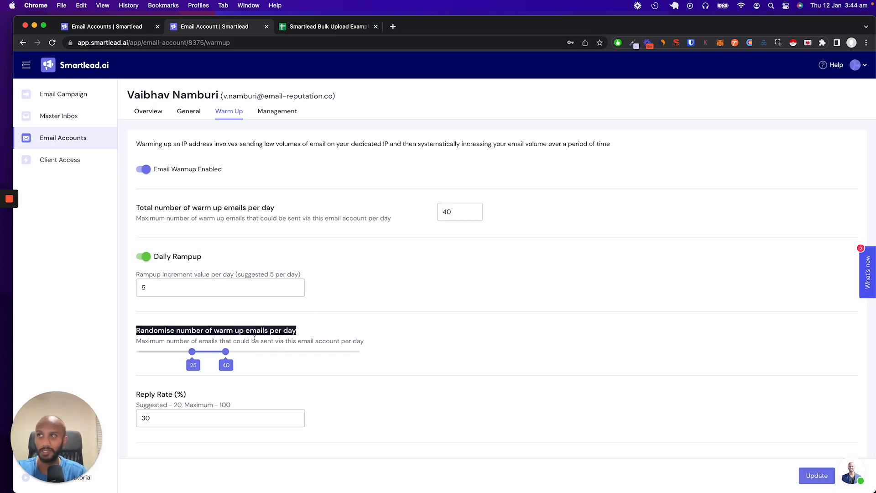
{"action": "left_click", "coordinate": [276, 343]}
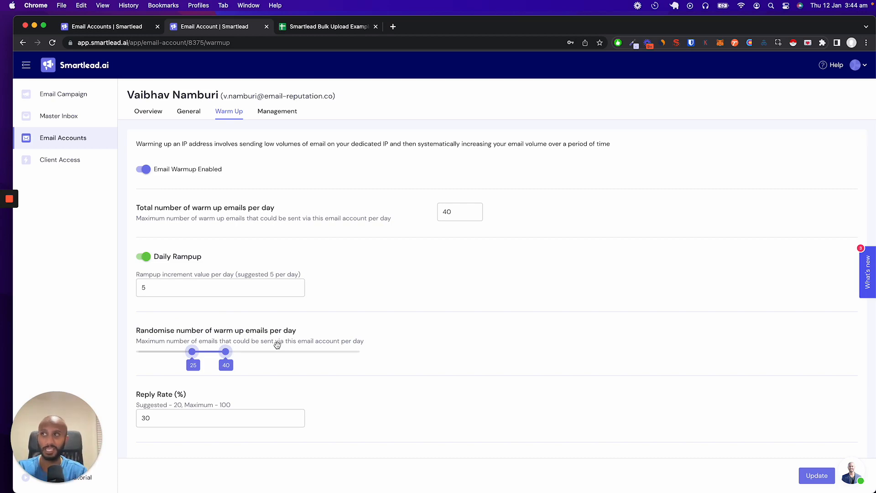
{"action": "scroll", "coordinate": [277, 344], "scroll_direction": "down", "scroll_amount": 1}
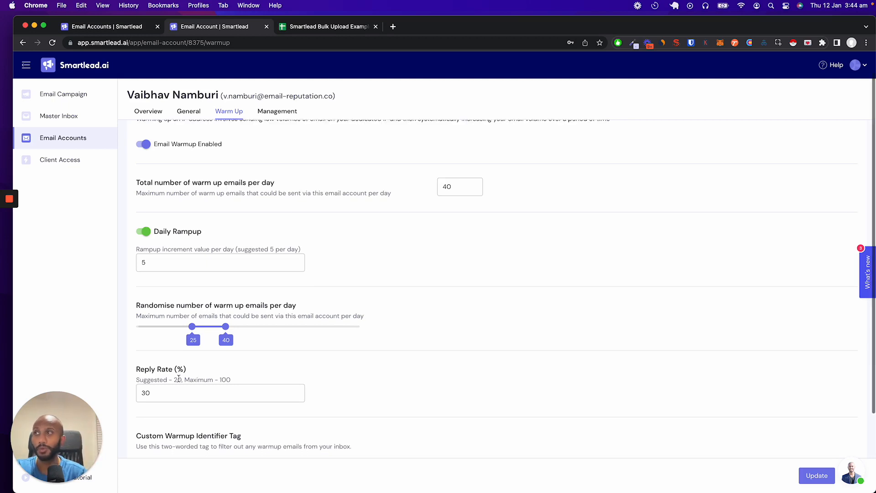
{"action": "scroll", "coordinate": [179, 378], "scroll_direction": "down", "scroll_amount": 4}
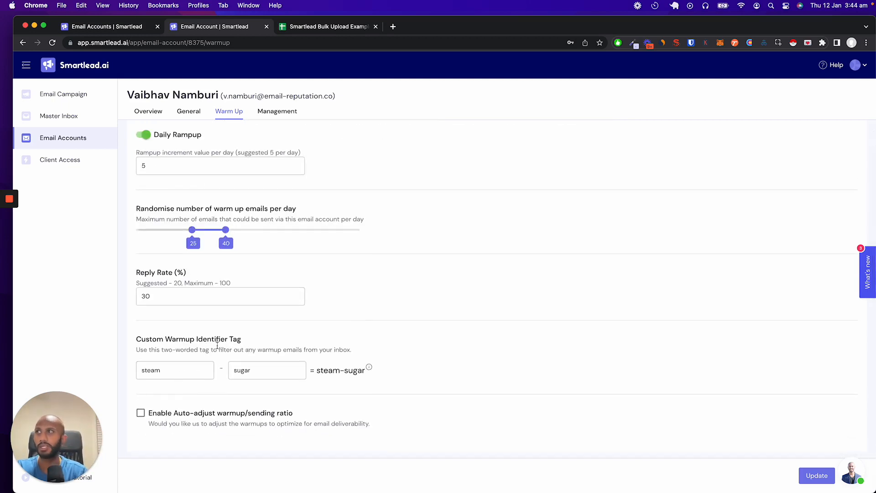
Examine the custom warm-up identifier tag, its description and the combined two-word tag.
{"action": "triple_click", "coordinate": [216, 346]}
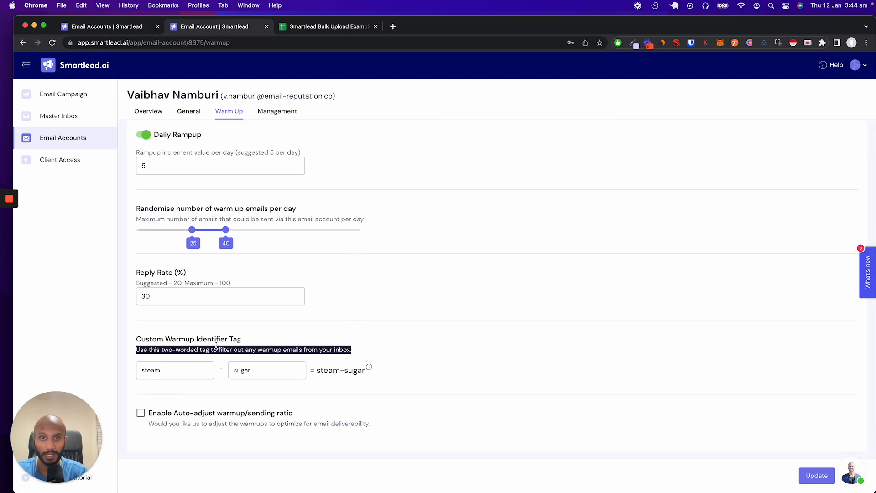
{"action": "left_click", "coordinate": [216, 345]}
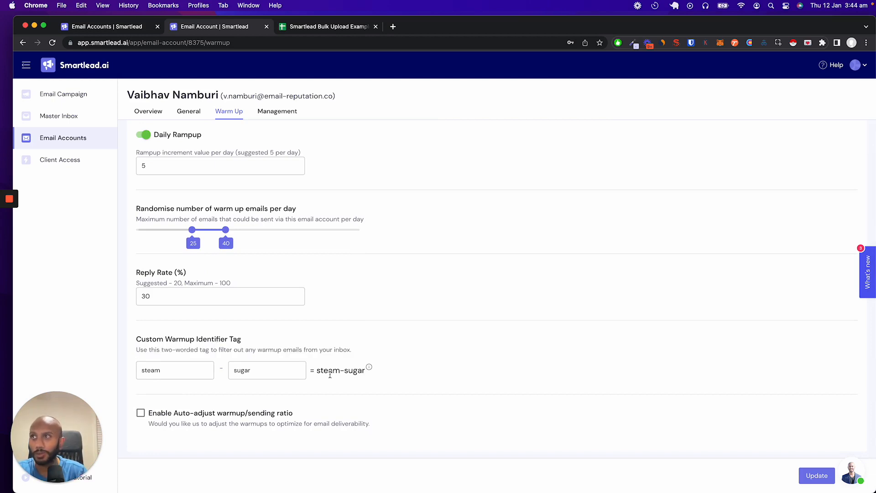
{"action": "left_click_drag", "start_coordinate": [317, 370], "coordinate": [365, 372]}
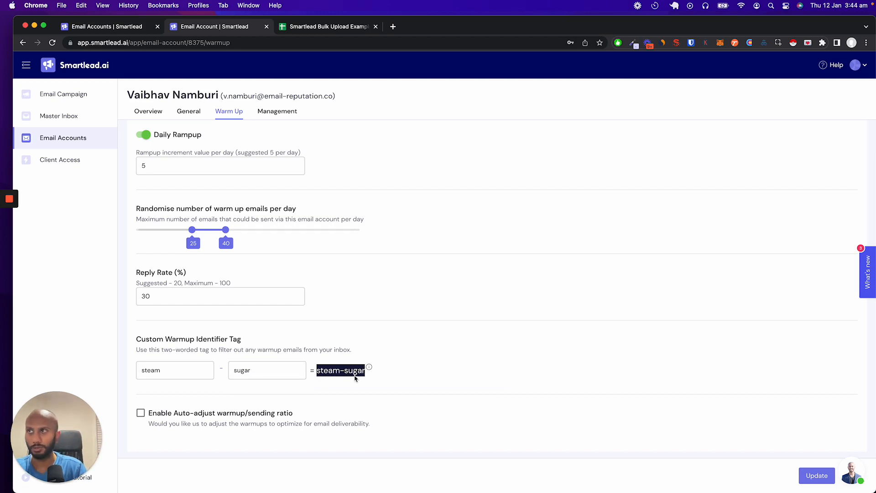
{"action": "left_click", "coordinate": [352, 372]}
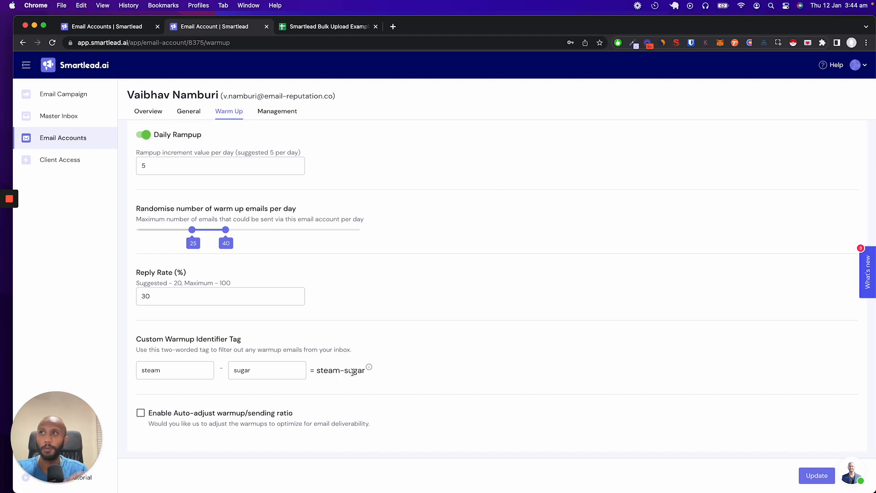
{"action": "left_click_drag", "start_coordinate": [317, 371], "coordinate": [365, 374]}
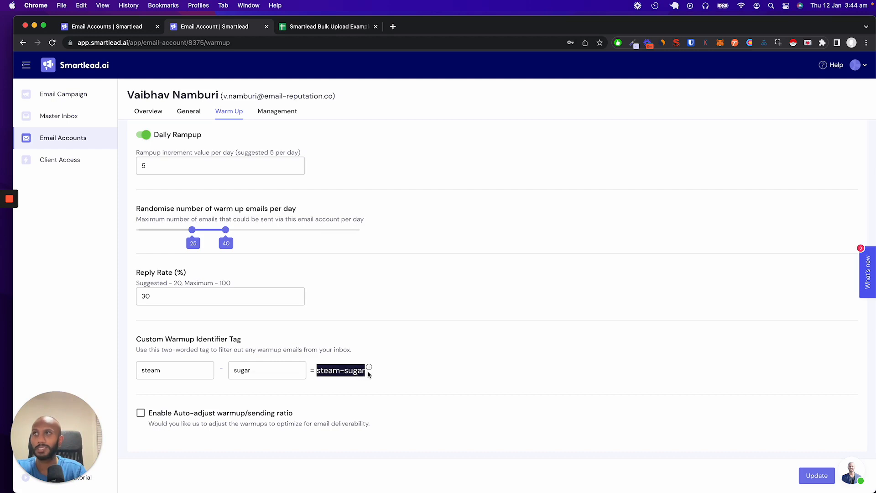
{"action": "left_click", "coordinate": [333, 350]}
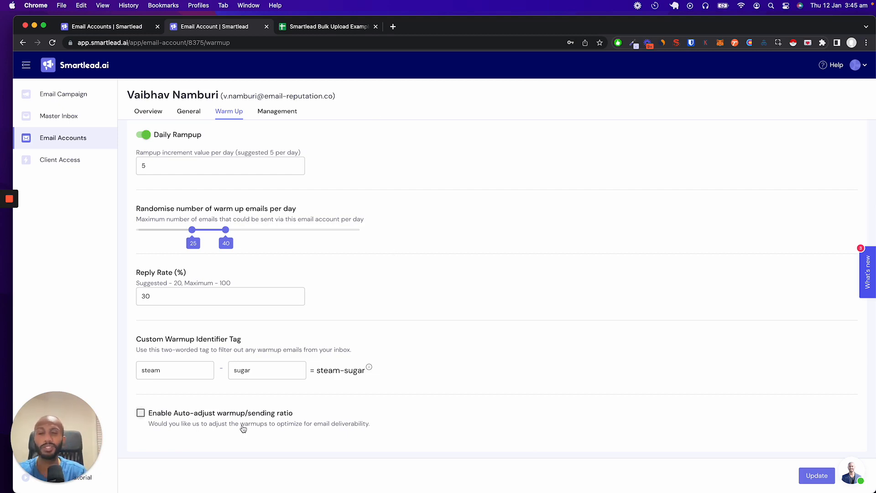
Enable automatic adjustment of the account's warm-up/sending ratio.
{"action": "scroll", "coordinate": [310, 347], "scroll_direction": "up", "scroll_amount": 5}
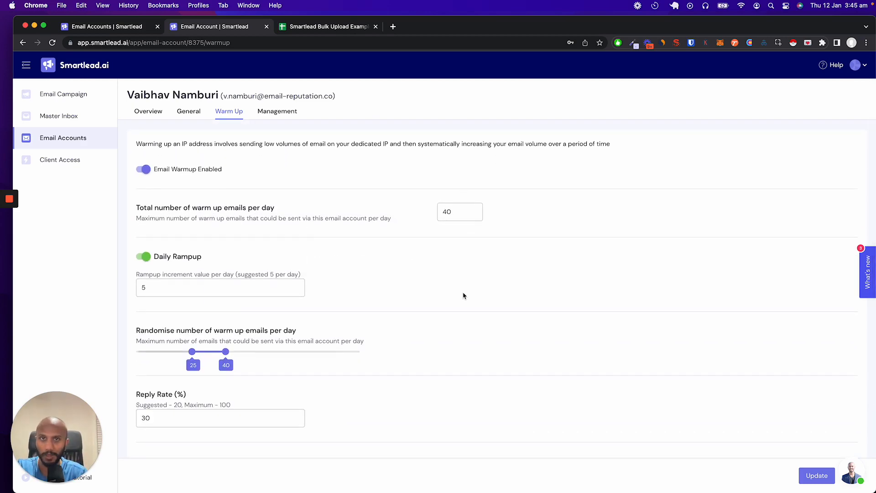
{"action": "scroll", "coordinate": [463, 296], "scroll_direction": "down", "scroll_amount": 3}
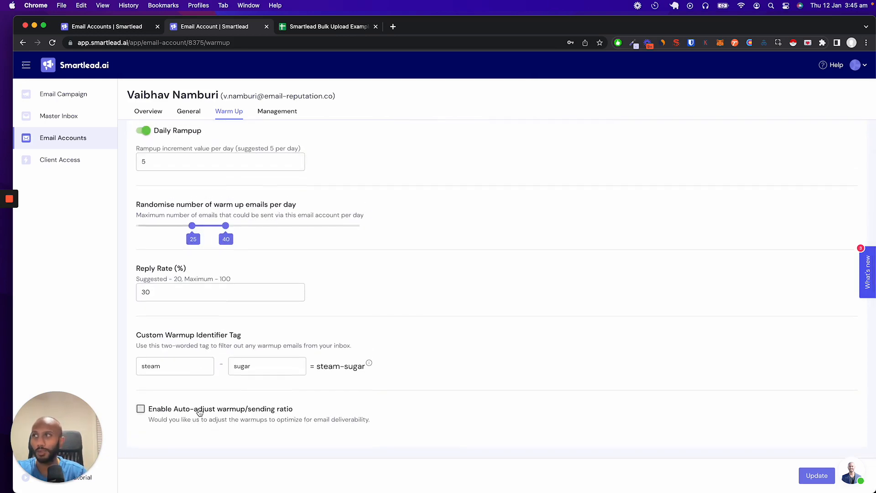
{"action": "left_click", "coordinate": [199, 412]}
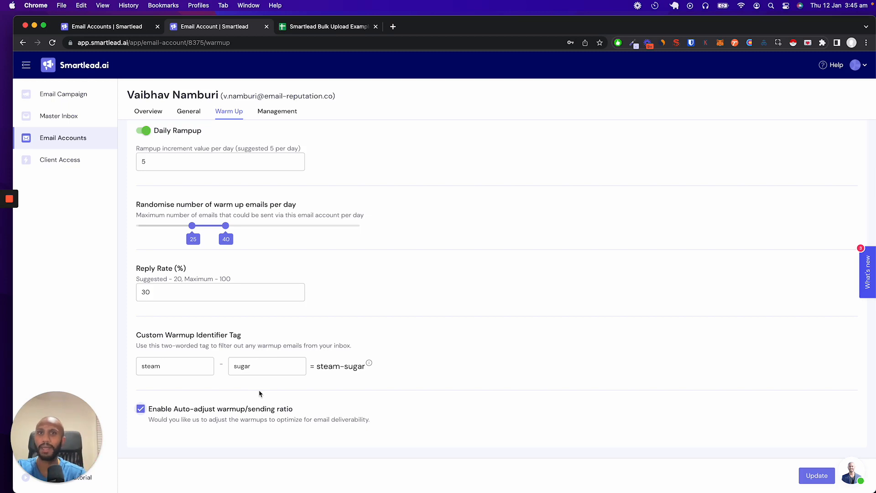
Open the account's management settings and look through the tags available for filtering accounts.
{"action": "scroll", "coordinate": [379, 402], "scroll_direction": "up", "scroll_amount": 5}
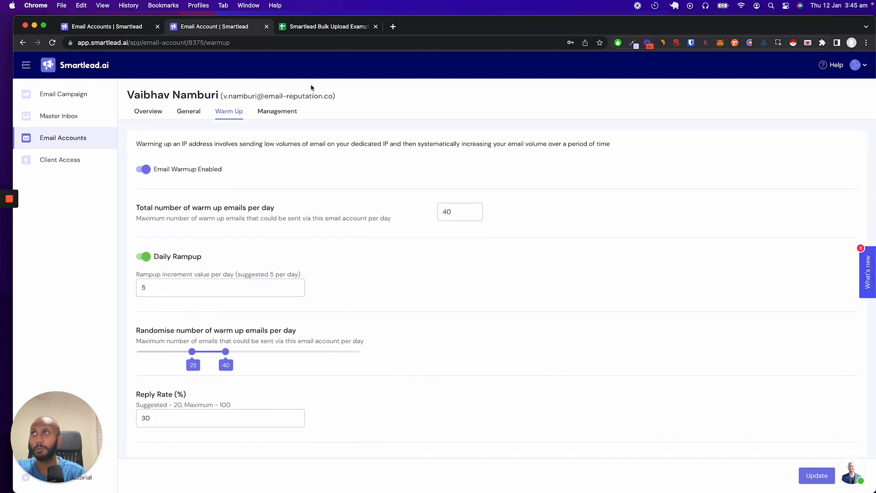
{"action": "left_click", "coordinate": [294, 112]}
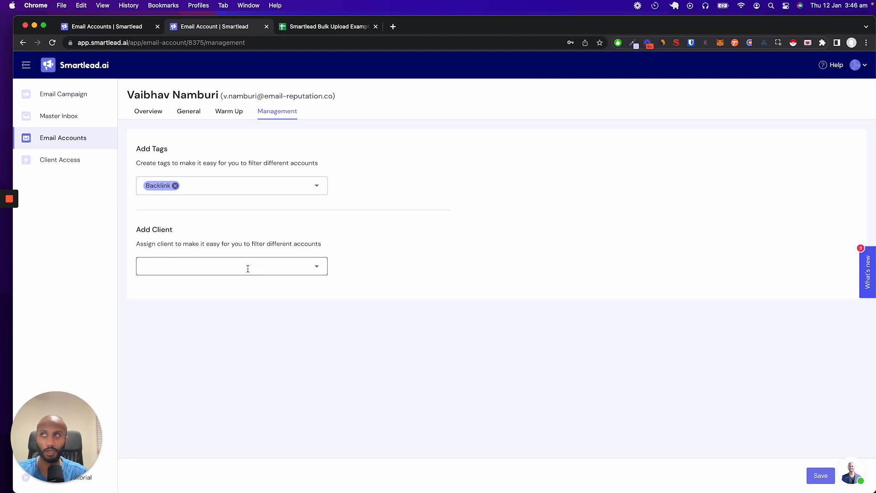
{"action": "left_click", "coordinate": [265, 187]}
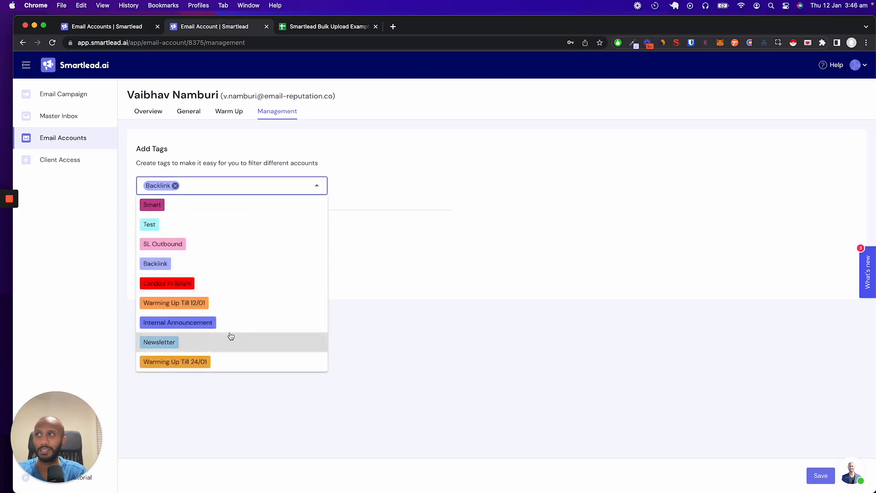
{"action": "left_click", "coordinate": [385, 294]}
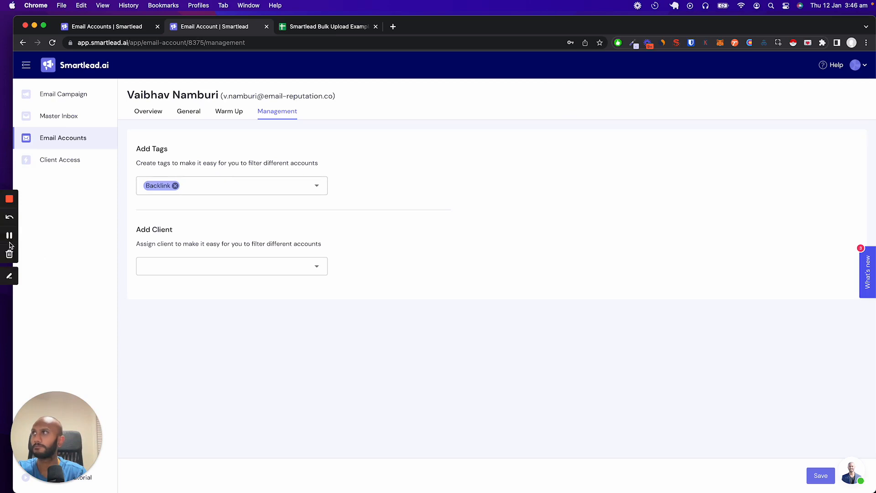
{"action": "left_click", "coordinate": [10, 236]}
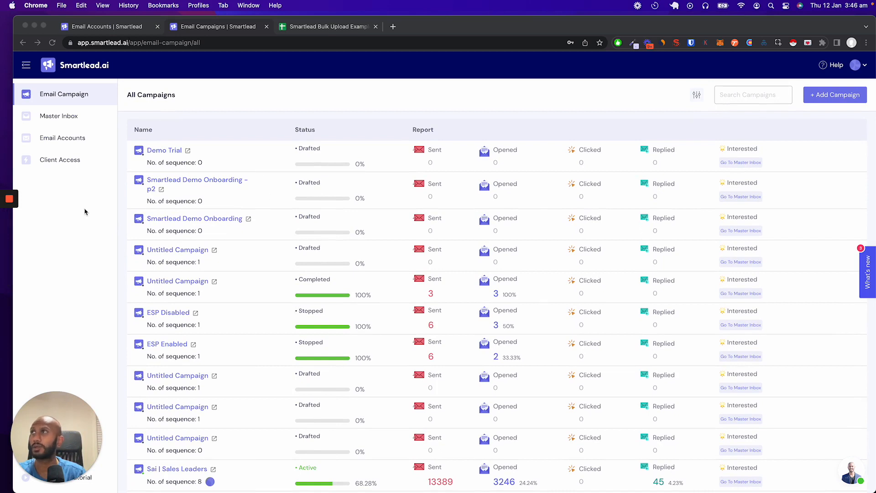
{"action": "left_click", "coordinate": [9, 236]}
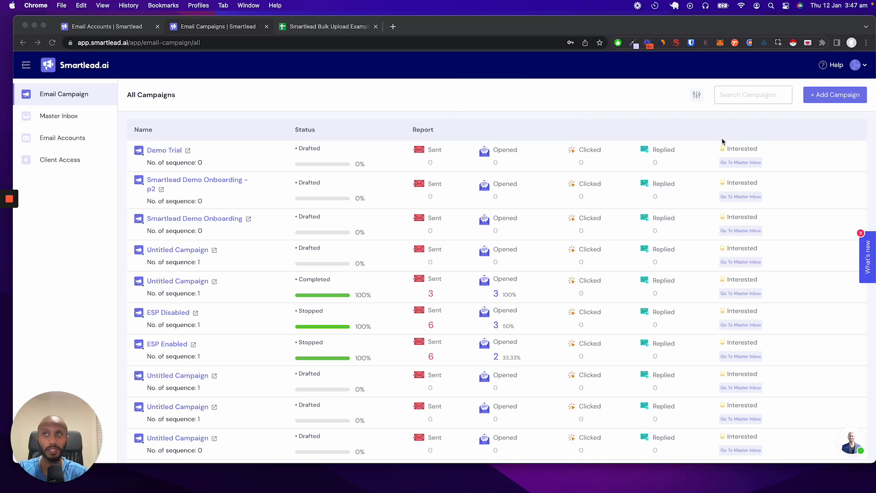
Start a new email campaign and upload the lead file Smartlead testsheet - Sheet1.csv.
{"action": "left_click", "coordinate": [321, 300]}
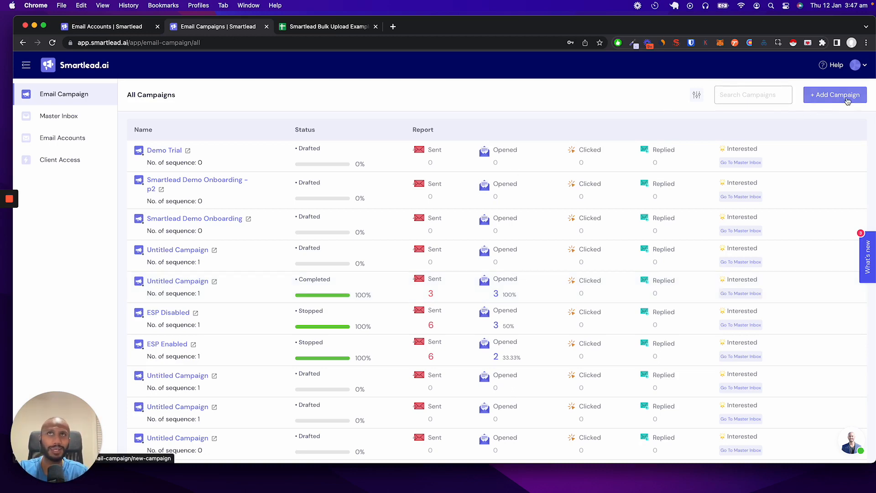
{"action": "left_click", "coordinate": [846, 98]}
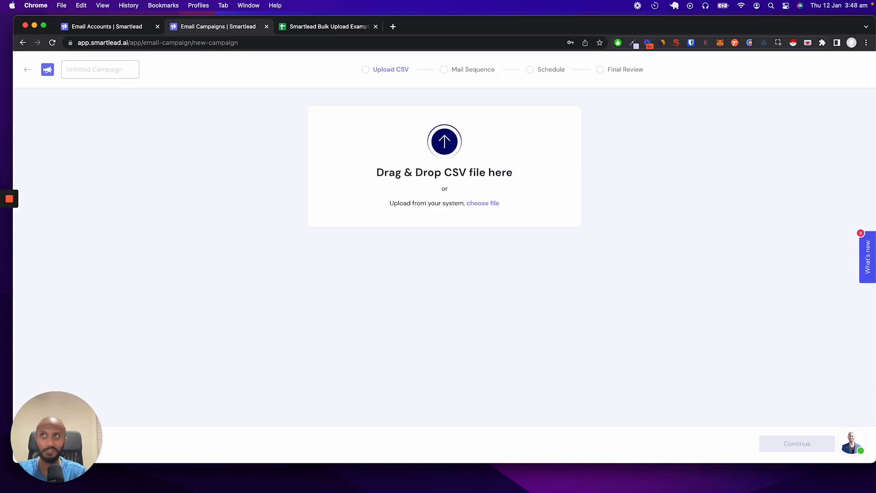
{"action": "left_click_drag", "start_coordinate": [567, 277], "coordinate": [444, 180]}
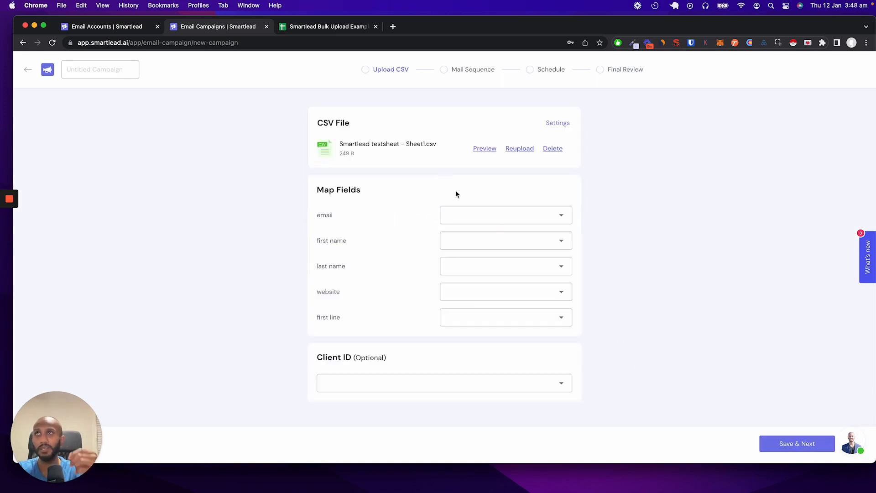
Try out the CSV import options for unsubscribed leads and leads already in another campaign, and close the settings without saving.
{"action": "left_click", "coordinate": [554, 132]}
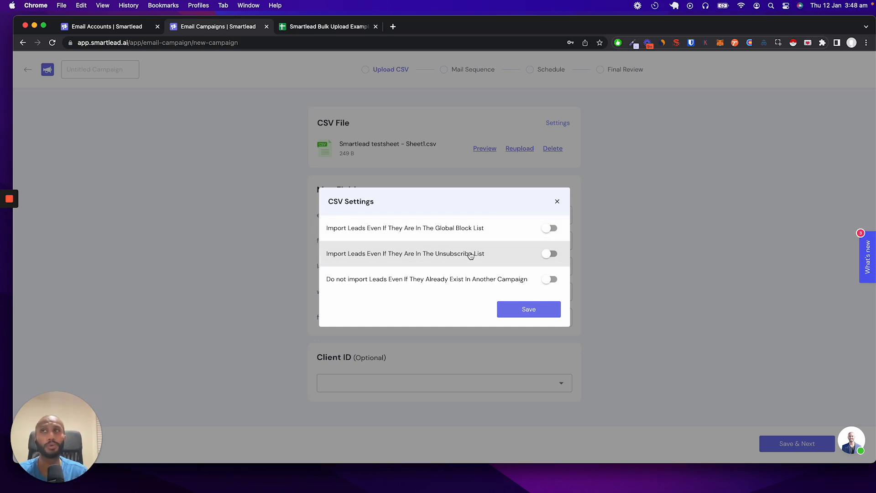
{"action": "left_click", "coordinate": [550, 280]}
{"action": "left_click", "coordinate": [550, 254]}
{"action": "left_click", "coordinate": [550, 281]}
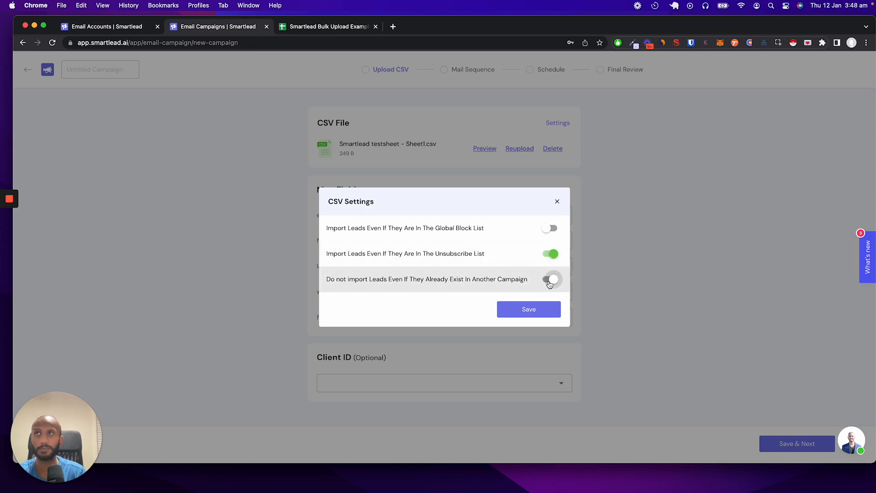
{"action": "left_click", "coordinate": [549, 254]}
{"action": "left_click", "coordinate": [557, 202]}
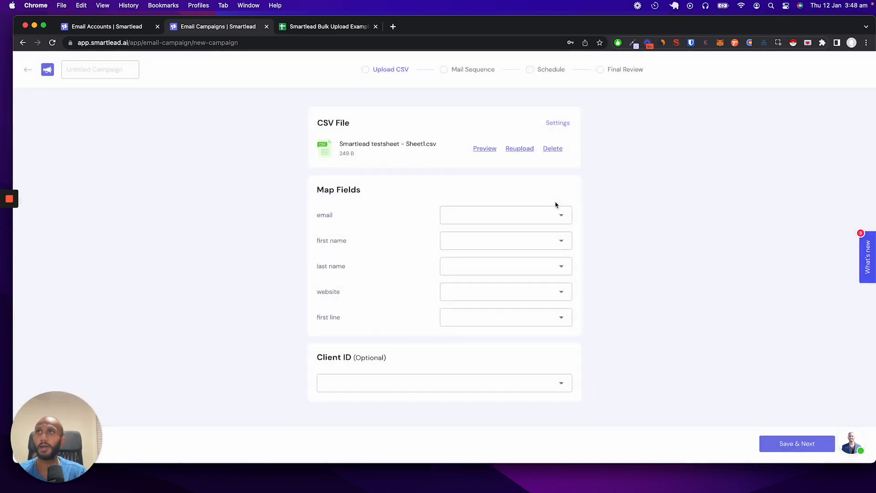
Map the CSV columns email to Email, first name to First Name, last name to Last Name and first line to Custom Field.
{"action": "left_click", "coordinate": [550, 213]}
{"action": "left_click", "coordinate": [521, 277]}
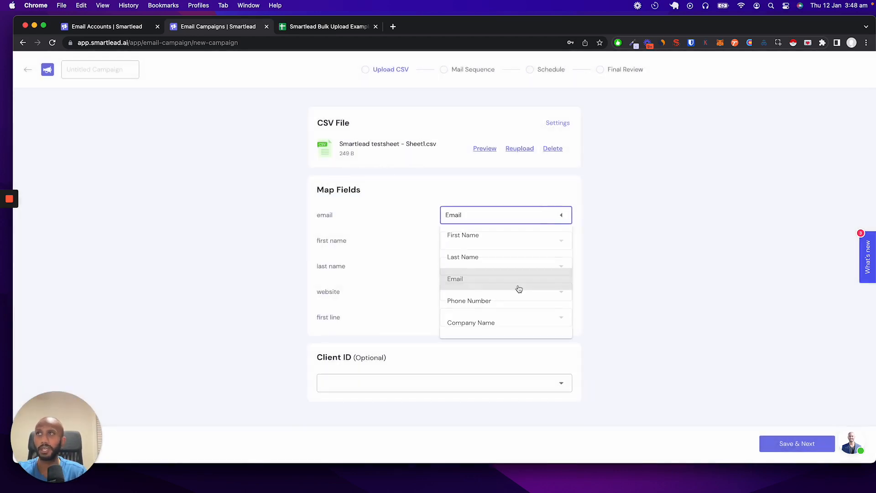
{"action": "left_click", "coordinate": [513, 248]}
{"action": "left_click", "coordinate": [502, 264]}
{"action": "left_click", "coordinate": [505, 270]}
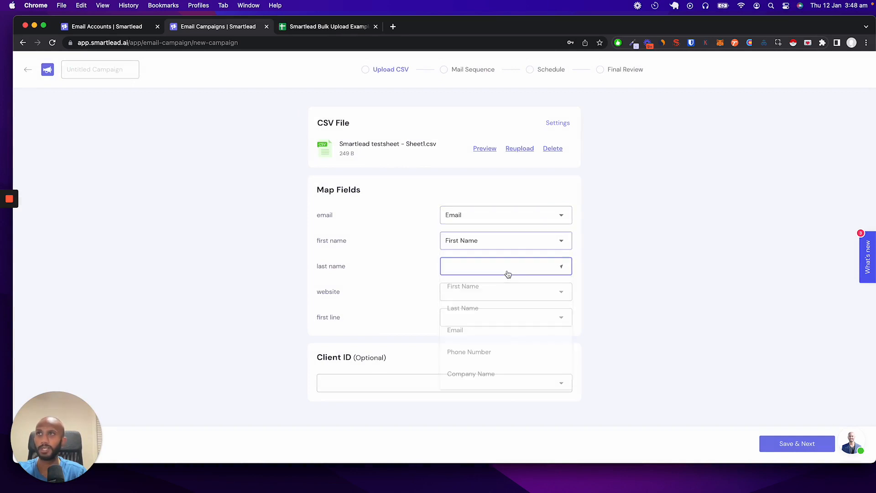
{"action": "left_click", "coordinate": [502, 309]}
{"action": "left_click", "coordinate": [507, 319]}
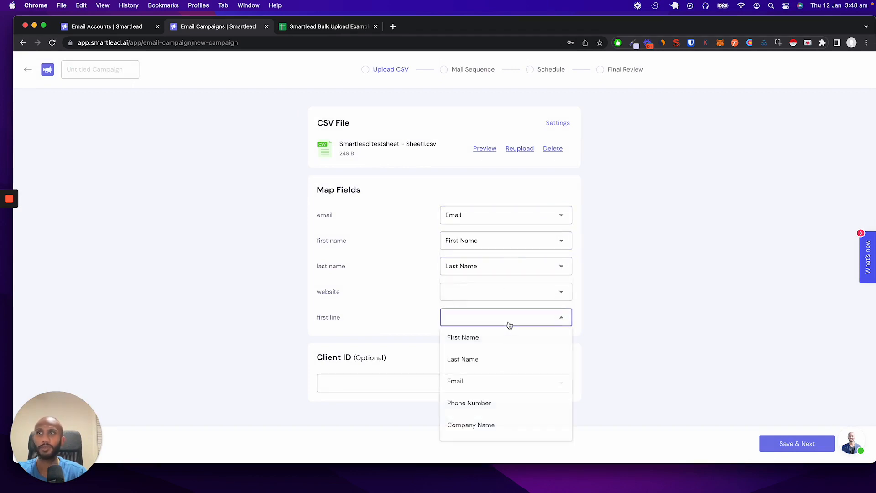
{"action": "scroll", "coordinate": [493, 399], "scroll_direction": "down", "scroll_amount": 3}
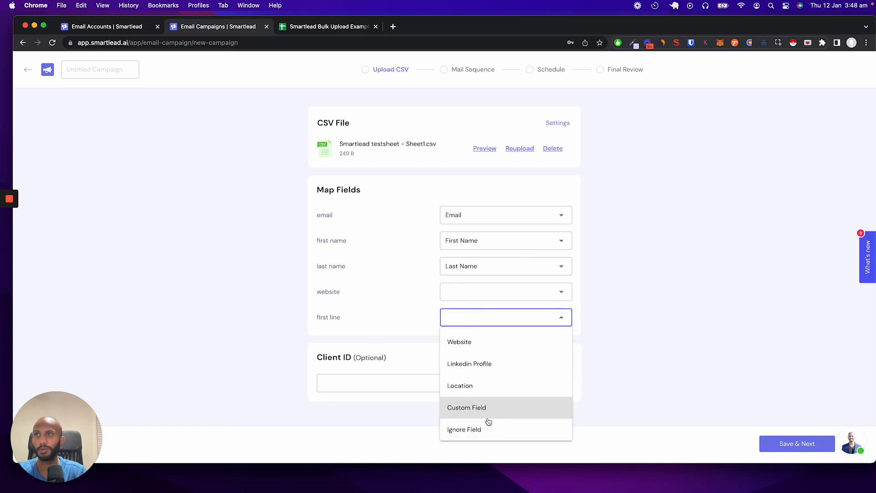
{"action": "left_click", "coordinate": [485, 416]}
{"action": "left_click", "coordinate": [618, 360]}
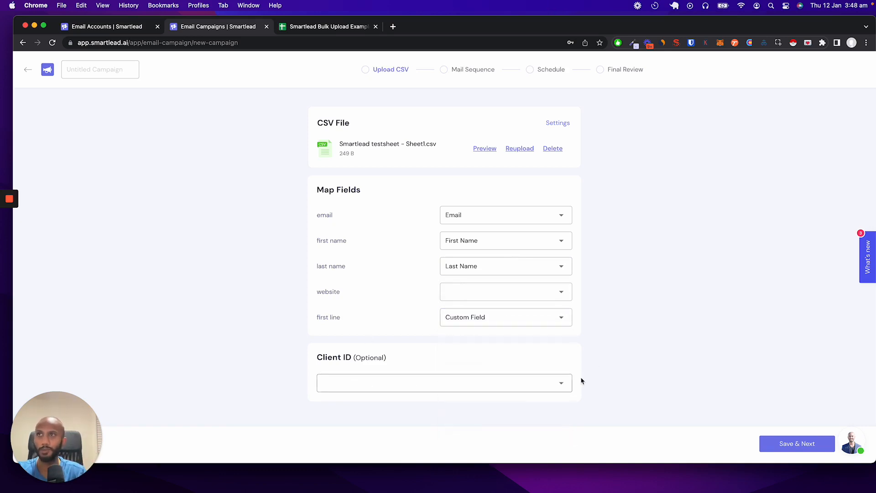
Try assigning a client through the optional Client ID and clear the selection.
{"action": "triple_click", "coordinate": [339, 358]}
{"action": "left_click", "coordinate": [398, 358]}
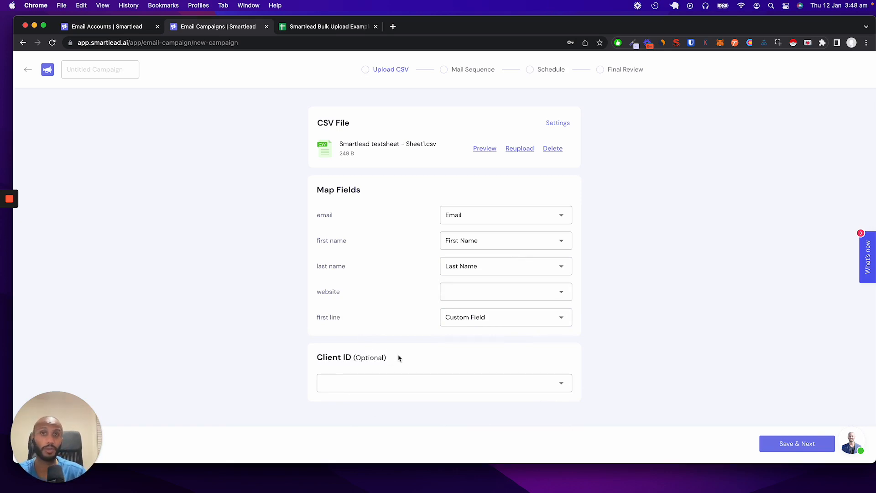
{"action": "left_click", "coordinate": [475, 383]}
{"action": "left_click", "coordinate": [452, 402]}
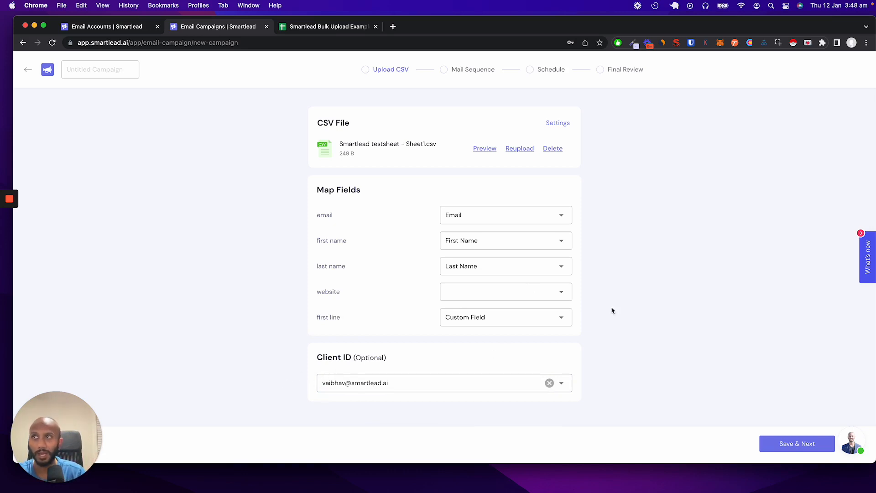
{"action": "left_click", "coordinate": [549, 383]}
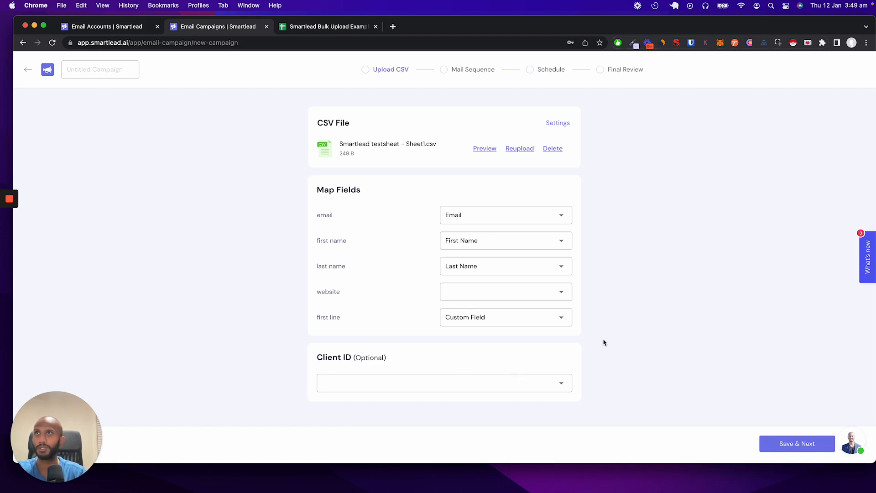
Save the field mapping, dismiss the file summary and add two follow-up emails to the mail sequence.
{"action": "left_click", "coordinate": [806, 441]}
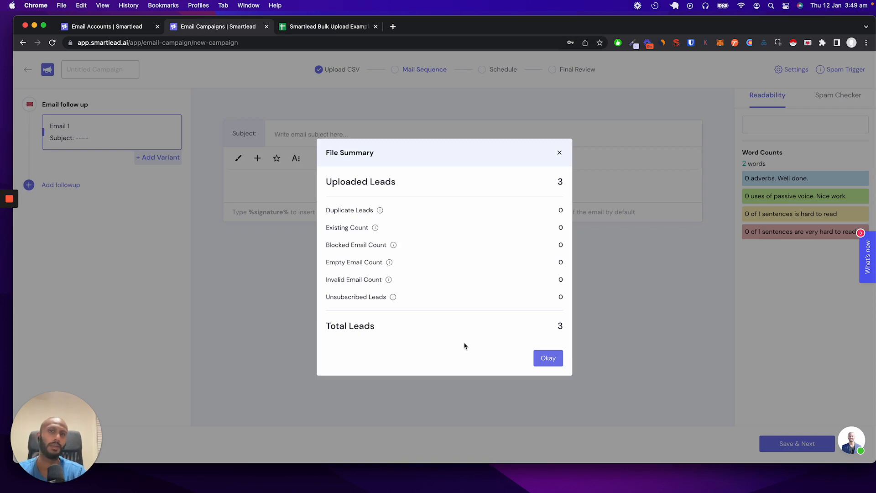
{"action": "left_click", "coordinate": [546, 359]}
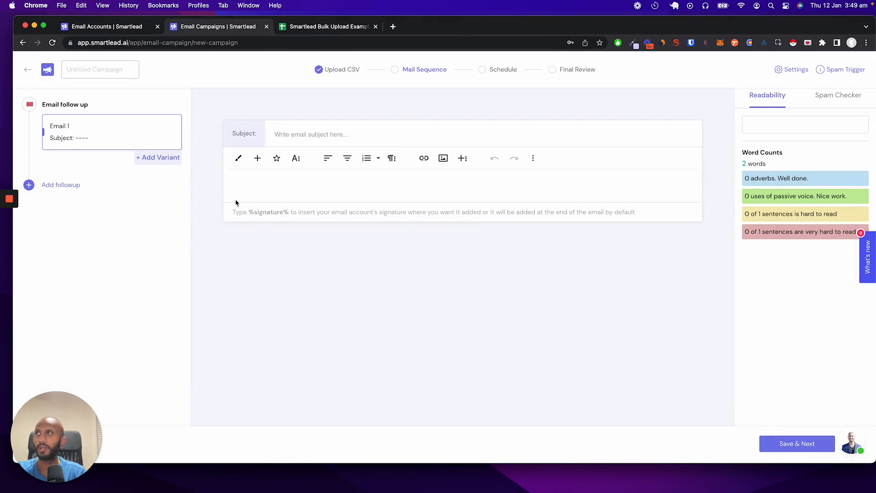
{"action": "left_click", "coordinate": [78, 186]}
{"action": "left_click", "coordinate": [61, 300]}
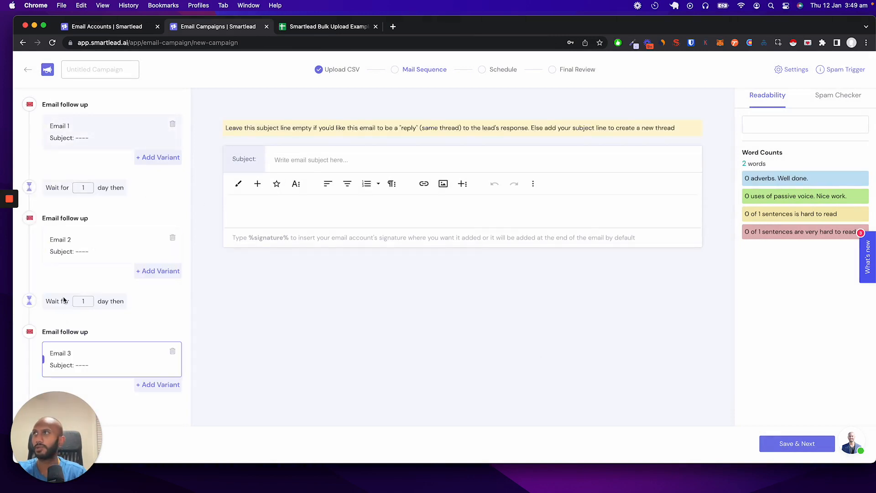
Set the subject of Email 1 to Hey {{first_name}} using the First Name variable.
{"action": "left_click", "coordinate": [103, 141]}
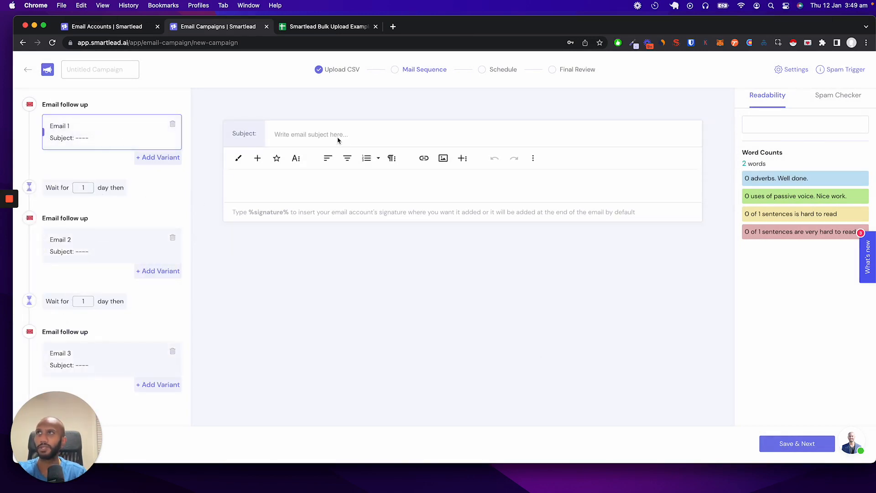
{"action": "type", "text": "Hey {{"}
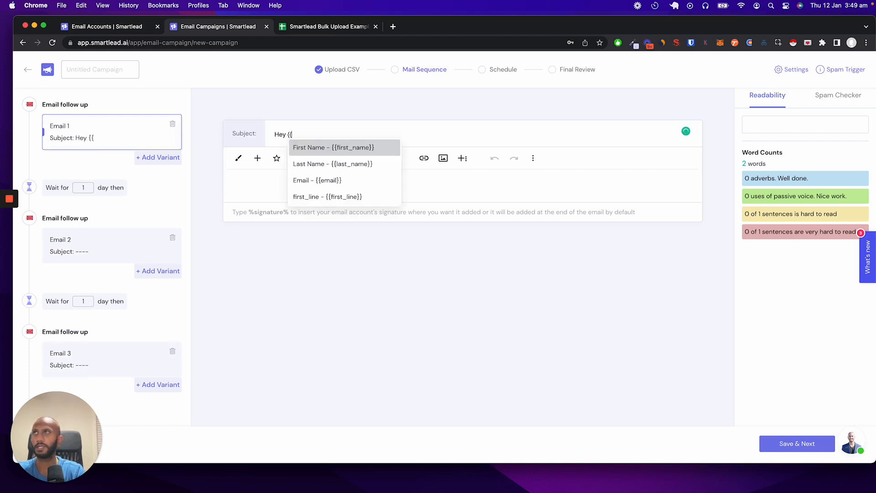
{"action": "left_click", "coordinate": [348, 148]}
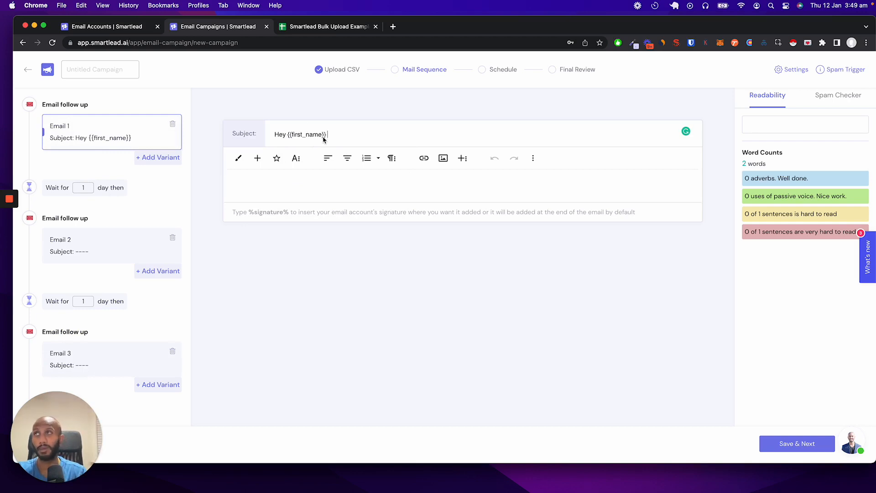
Write the greeting {Hey|Hi|Hello} {{first_name}} in the body of Email 1.
{"action": "left_click", "coordinate": [321, 187]}
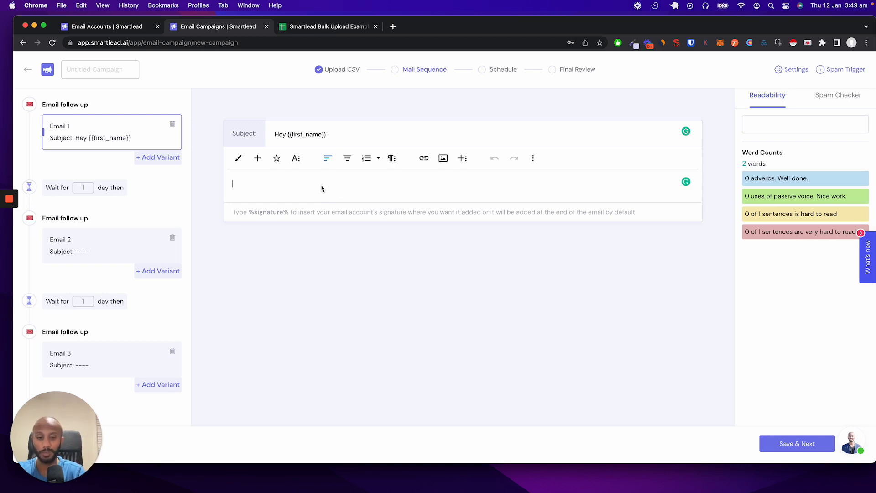
{"action": "type", "text": "{Hey|H"}
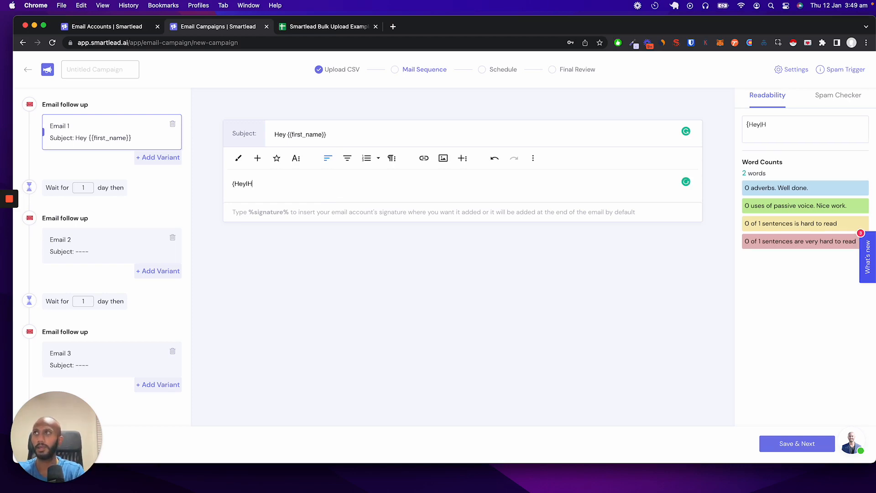
{"action": "type", "text": "i|Hello}}"}
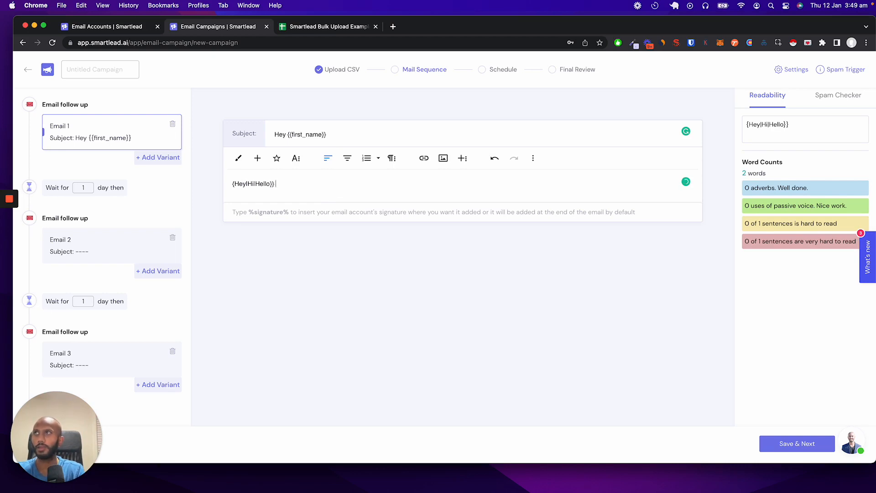
{"action": "type", "text": " {{"}
{"action": "key", "text": "Return"}
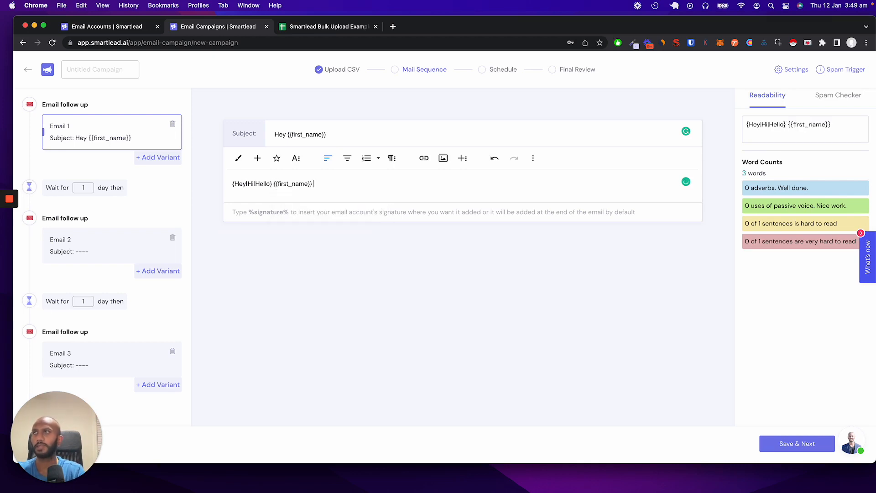
Add the lines "Lets work together" and "Looking forward to it" below the greeting, separated by blank lines.
{"action": "key", "text": "Return"}
{"action": "key", "text": "Return"}
{"action": "type", "text": "Lets work together"}
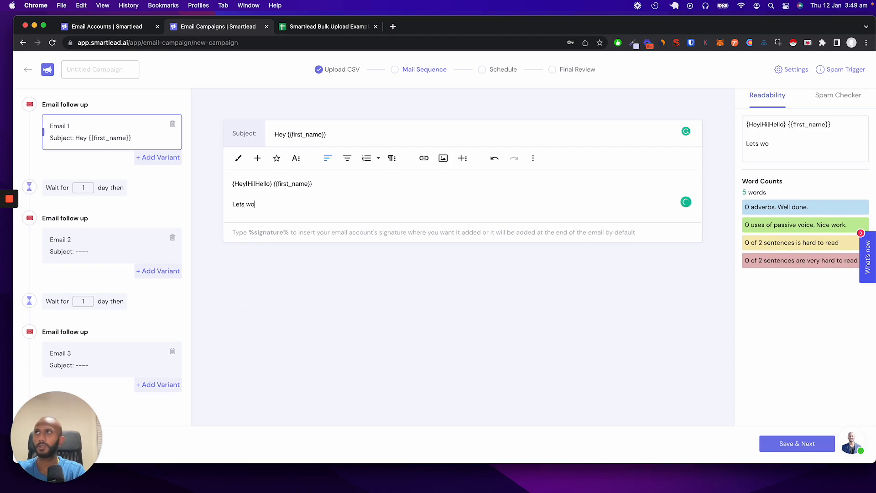
{"action": "key", "text": "Return"}
{"action": "key", "text": "Return"}
{"action": "type", "text": "C"}
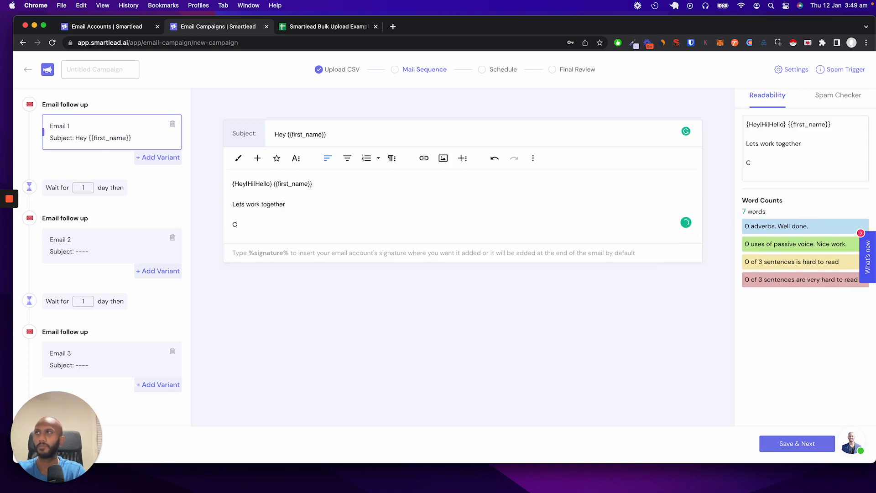
{"action": "key", "text": "BackSpace"}
{"action": "type", "text": "Looking "}
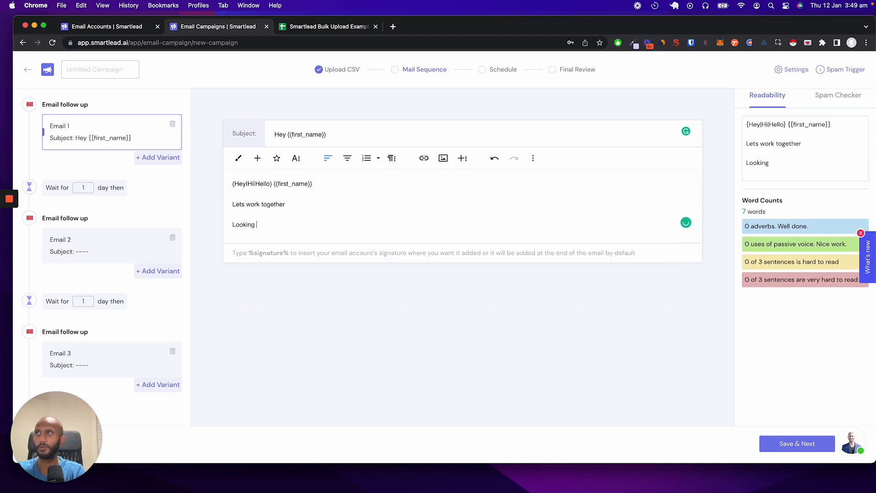
{"action": "type", "text": "forward to it"}
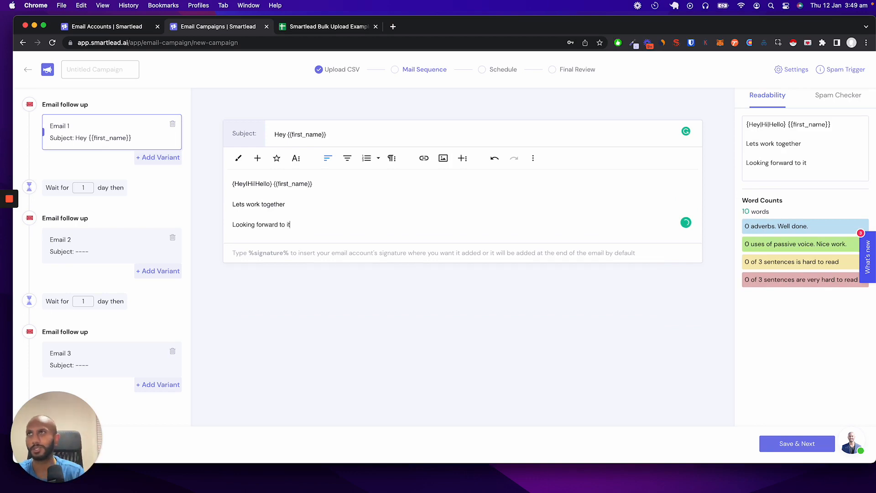
{"action": "left_click_drag", "start_coordinate": [273, 186], "coordinate": [230, 187]}
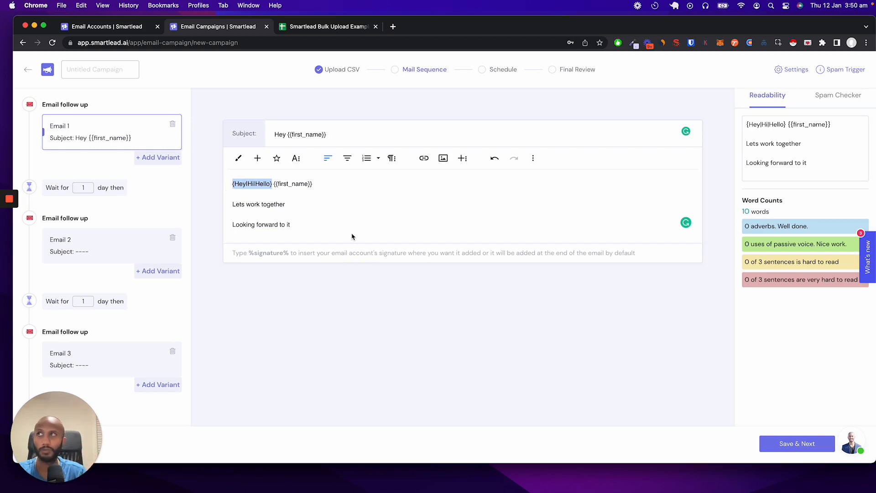
{"action": "left_click", "coordinate": [342, 300]}
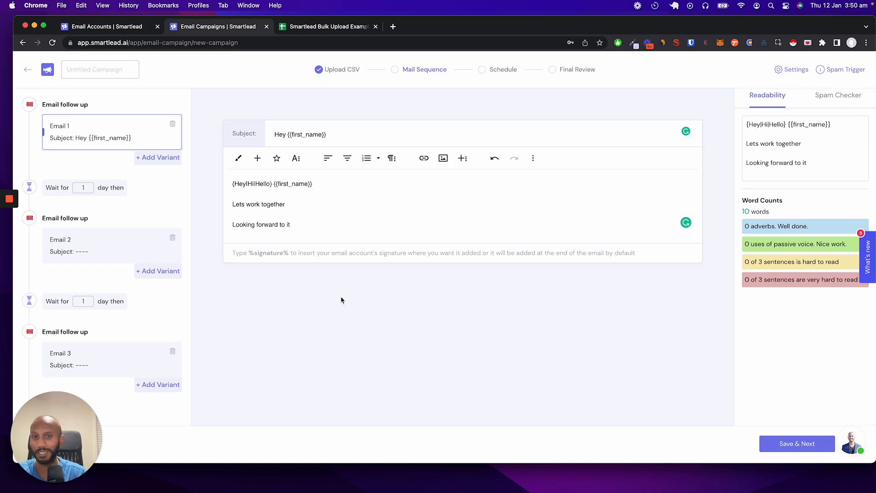
{"action": "left_click", "coordinate": [258, 186]}
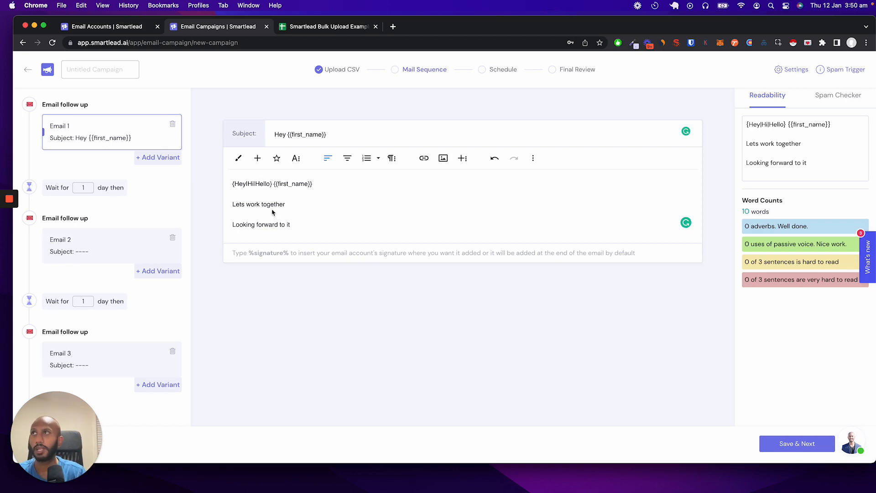
{"action": "left_click", "coordinate": [321, 189]}
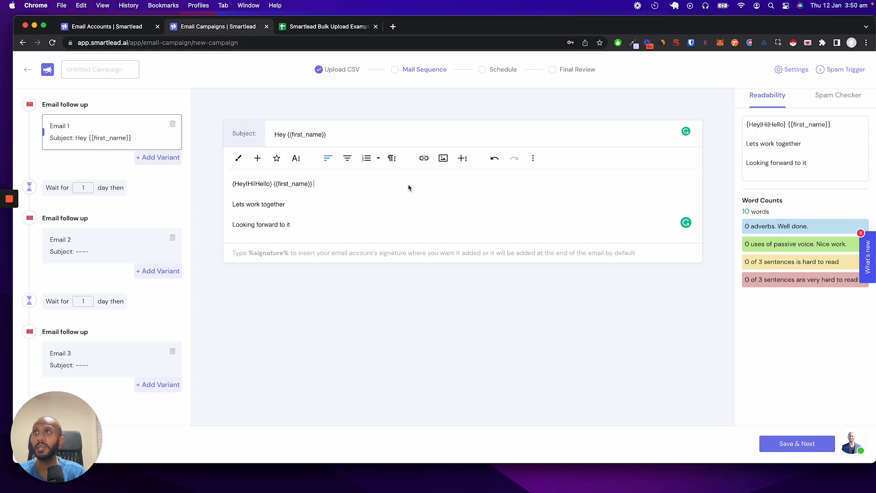
Examine the editor's text formatting options and the code view of the Email 1 body.
{"action": "left_click", "coordinate": [296, 161]}
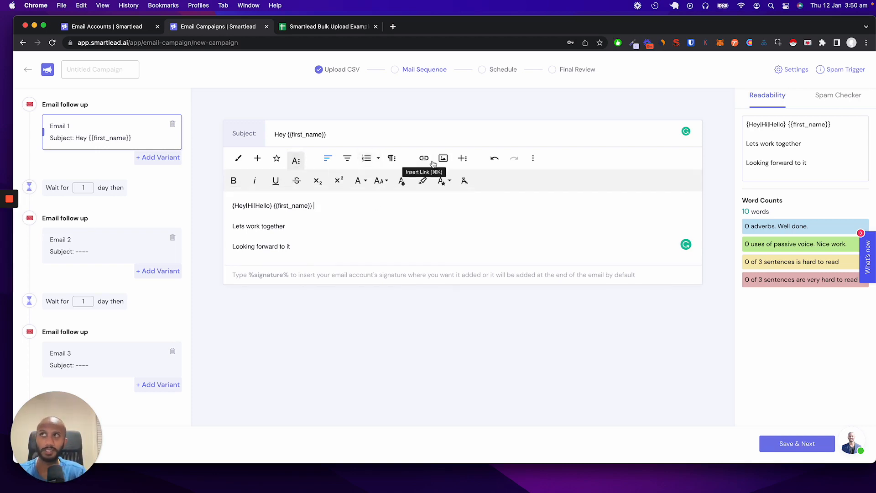
{"action": "left_click", "coordinate": [296, 161]}
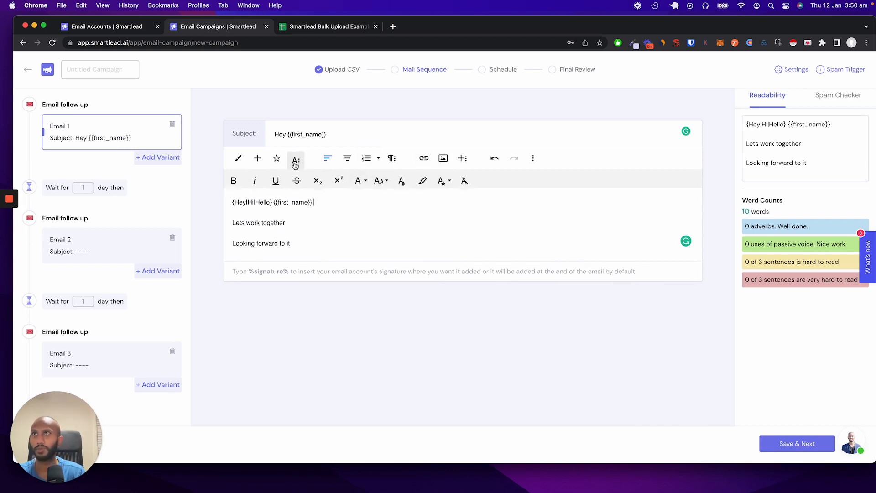
{"action": "left_click", "coordinate": [533, 160]}
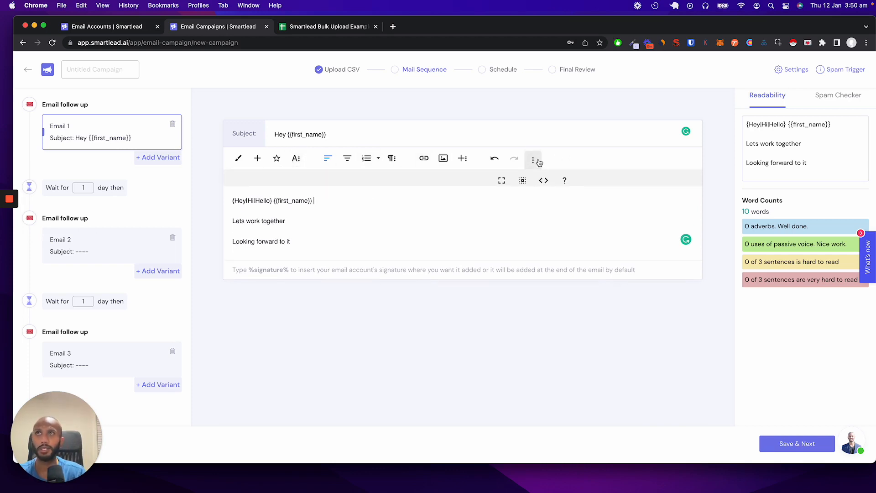
{"action": "left_click", "coordinate": [544, 181]}
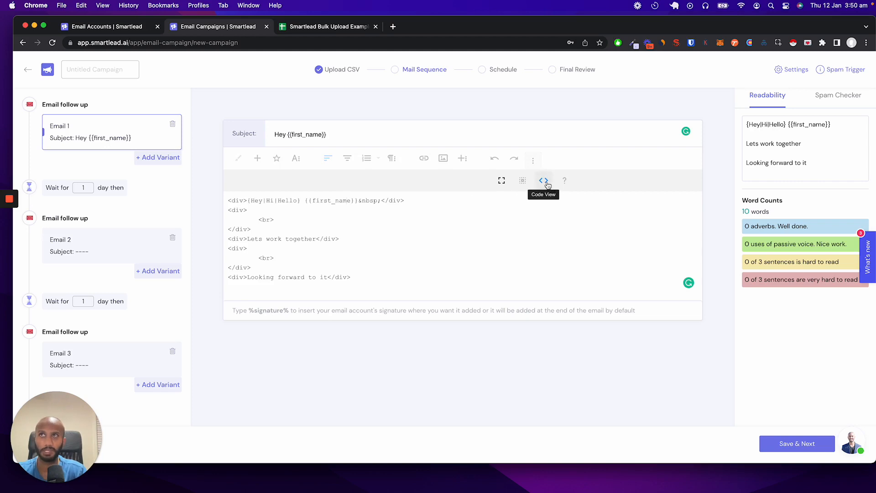
{"action": "left_click", "coordinate": [543, 180]}
{"action": "left_click", "coordinate": [490, 224]}
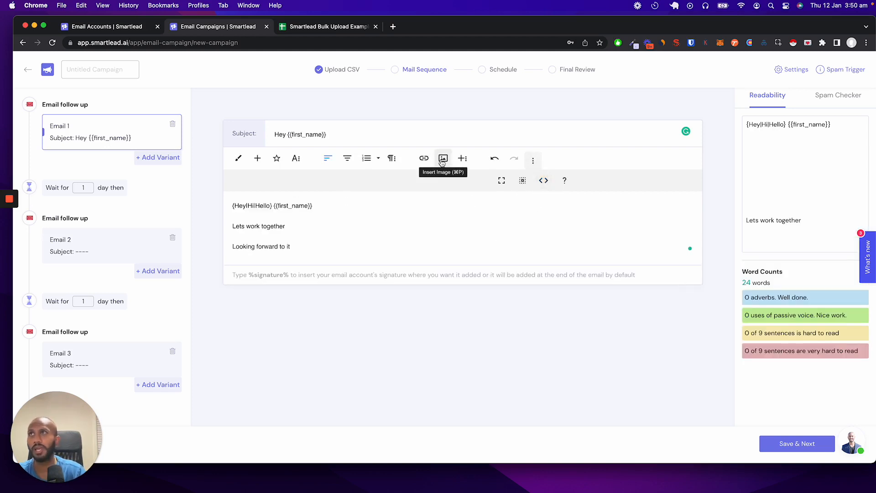
Try adding the line regerger to the custom template Carrot, undo it and close the email templates list without selecting one.
{"action": "left_click", "coordinate": [275, 160]}
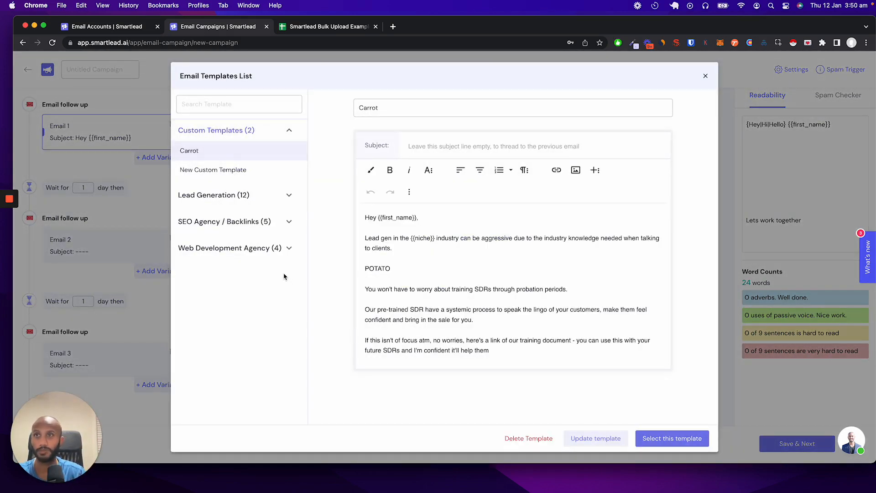
{"action": "left_click", "coordinate": [504, 358]}
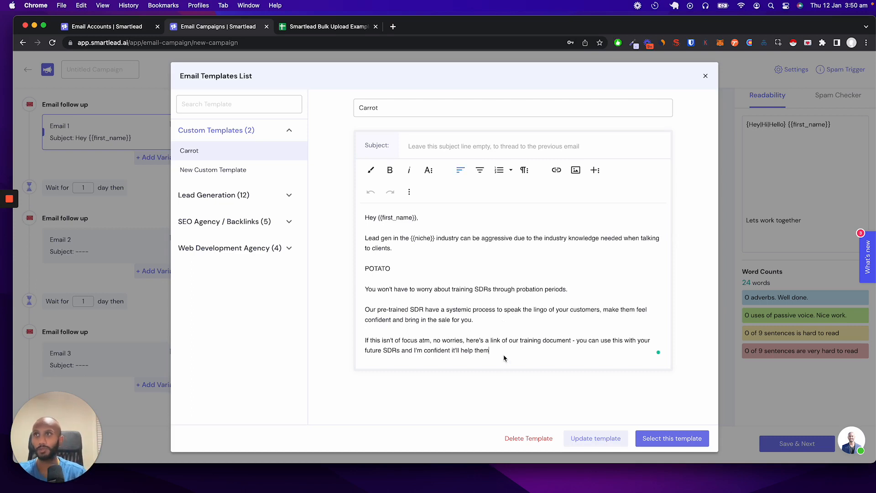
{"action": "key", "text": "Return"}
{"action": "type", "text": "regerger"}
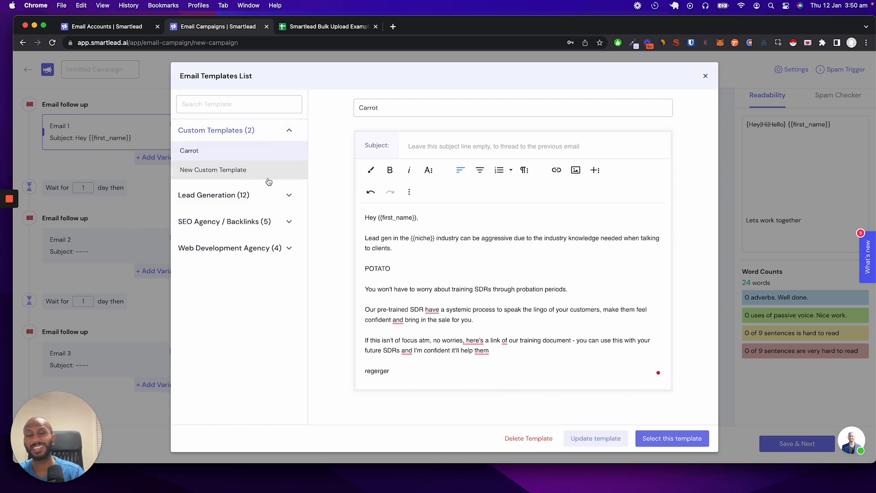
{"action": "key", "text": "super+z"}
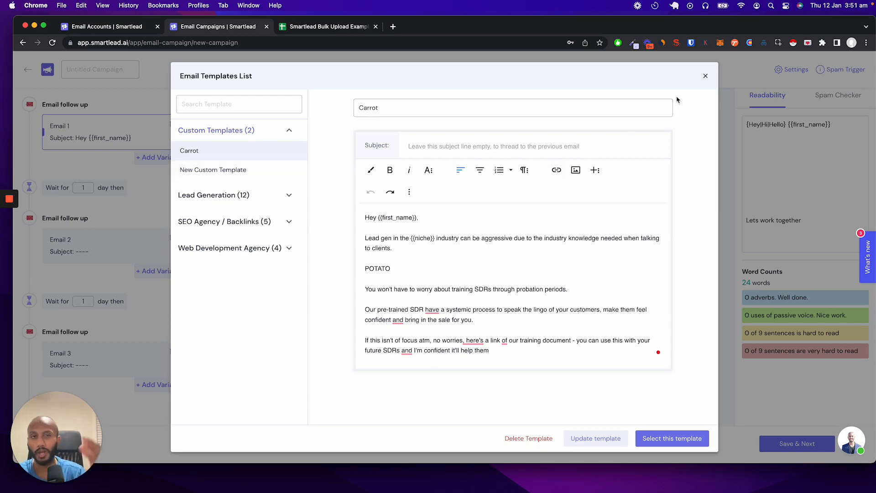
{"action": "left_click", "coordinate": [705, 76]}
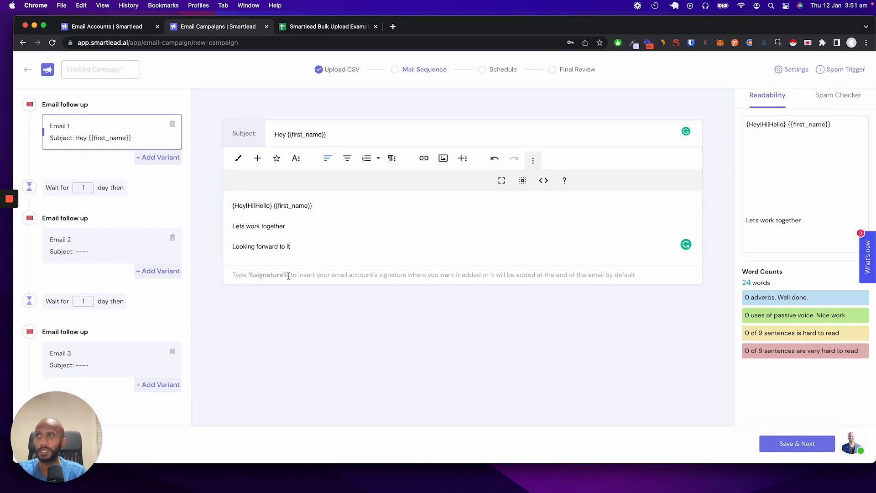
Copy the %signature% tag from the hint text and insert it below "Lets work together" in Email 1.
{"action": "left_click_drag", "start_coordinate": [288, 275], "coordinate": [246, 275]}
{"action": "key", "text": "cmd+c"}
{"action": "left_click", "coordinate": [310, 231]}
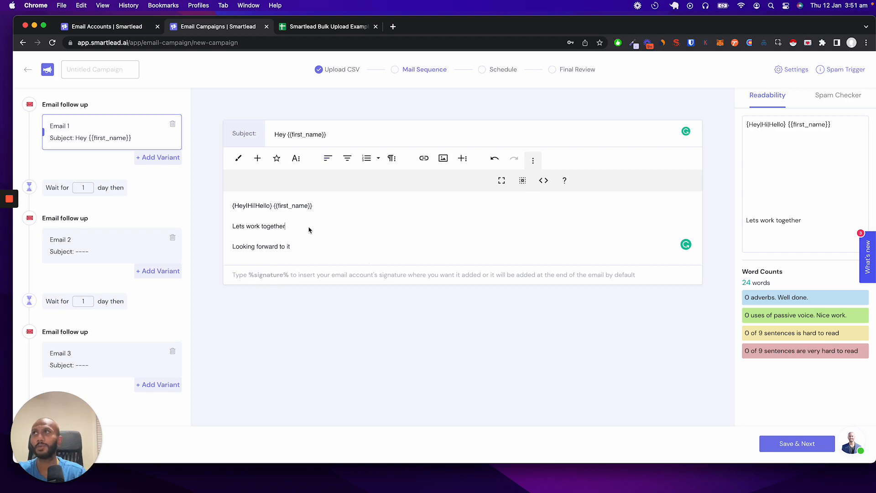
{"action": "key", "text": "Return"}
{"action": "key", "text": "cmd+v"}
Add the closing line PS {{first_line}} below "Looking forward to it" using the first_line variable.
{"action": "left_click", "coordinate": [304, 259]}
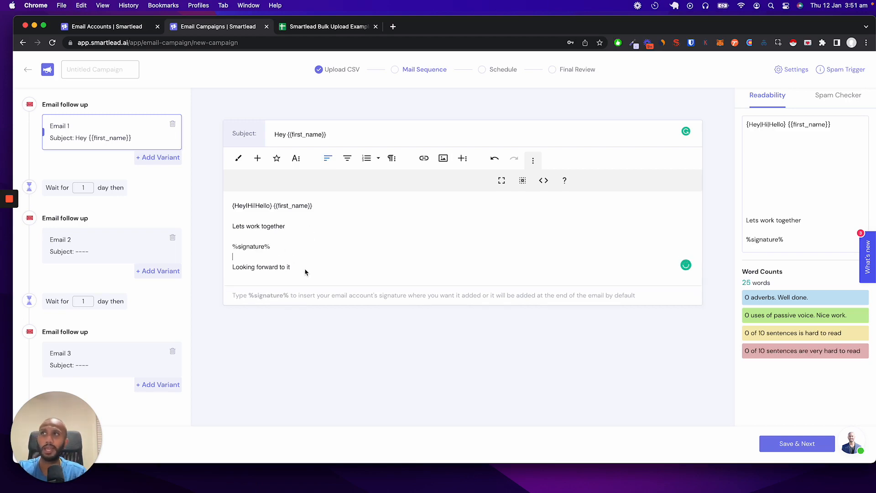
{"action": "key", "text": "Return"}
{"action": "type", "text": "PS {{"}
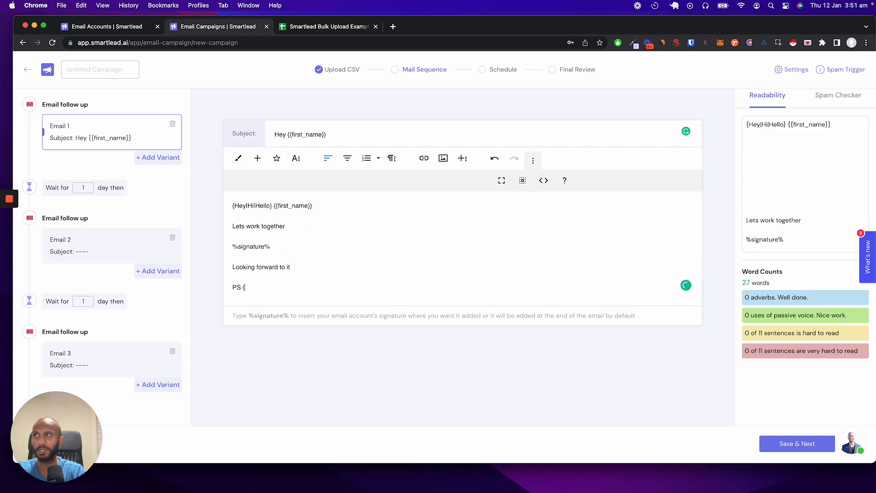
{"action": "key", "text": "Down"}
{"action": "key", "text": "Down"}
{"action": "key", "text": "Down"}
{"action": "key", "text": "Return"}
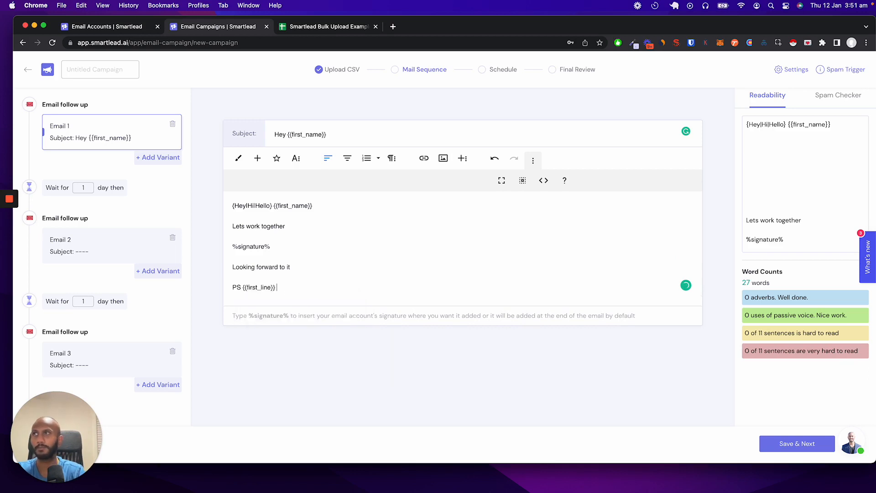
{"action": "left_click_drag", "start_coordinate": [275, 252], "coordinate": [255, 252]}
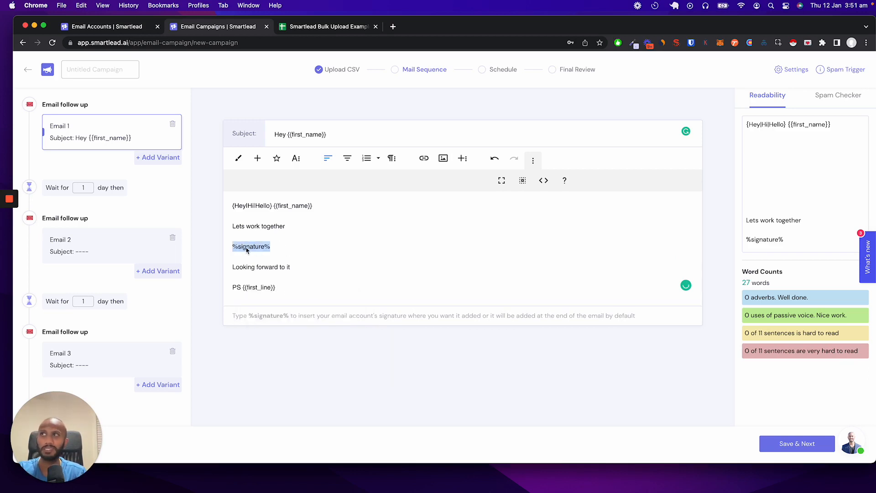
{"action": "left_click", "coordinate": [233, 249]}
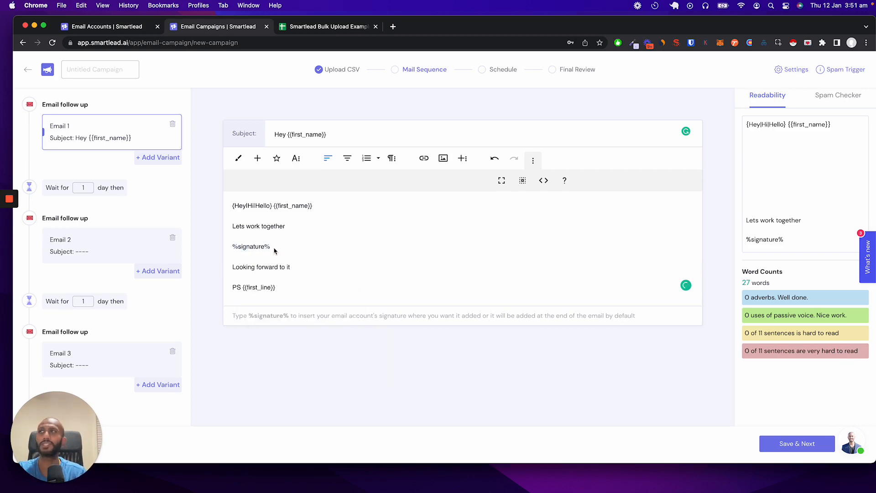
{"action": "left_click_drag", "start_coordinate": [284, 249], "coordinate": [234, 249]}
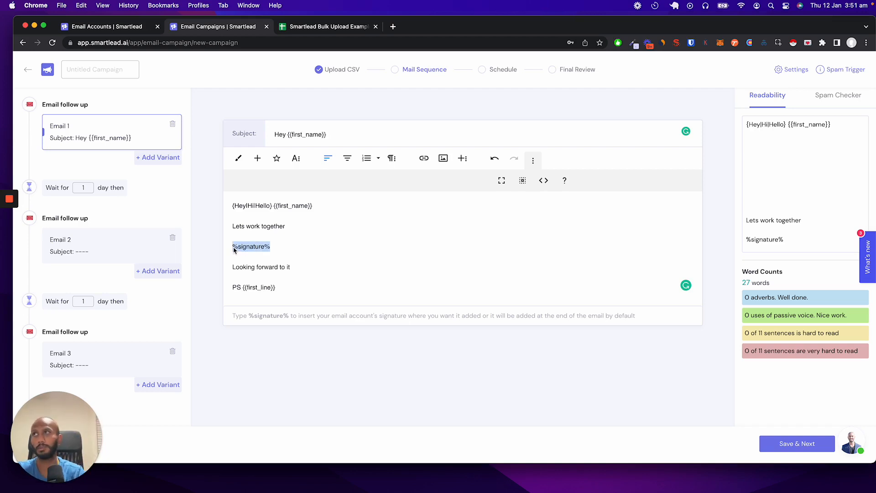
Delete the %signature% line below "Lets work together" in the Email 1 body.
{"action": "left_click", "coordinate": [289, 252]}
{"action": "key", "text": "BackSpace"}
{"action": "key", "text": "BackSpace"}
{"action": "key", "text": "BackSpace"}
{"action": "key", "text": "BackSpace"}
{"action": "key", "text": "BackSpace"}
{"action": "key", "text": "BackSpace"}
{"action": "key", "text": "BackSpace"}
{"action": "key", "text": "BackSpace"}
{"action": "key", "text": "BackSpace"}
{"action": "key", "text": "BackSpace"}
{"action": "key", "text": "BackSpace"}
{"action": "key", "text": "BackSpace"}
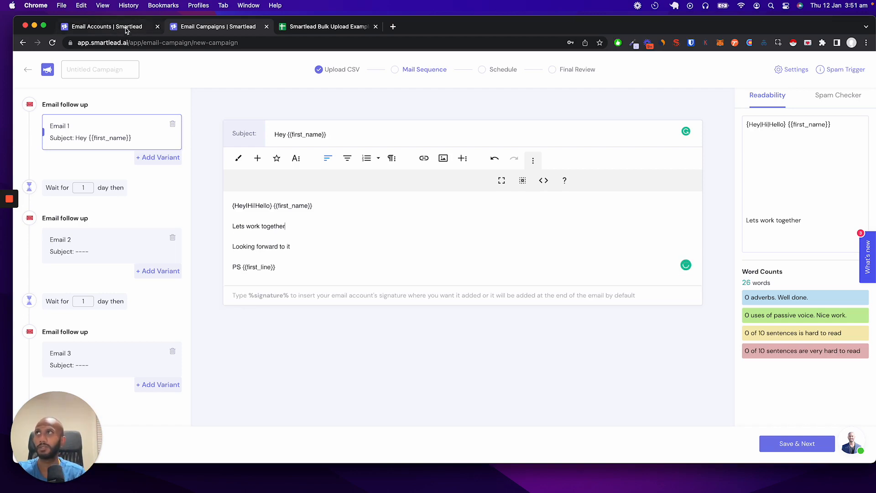
Open the email account flagged with a warning in the Email Accounts list, examine its signature in the general settings and return to the campaign.
{"action": "mouse_move", "coordinate": [9, 214]}
{"action": "key", "text": "ctrl+shift+Tab"}
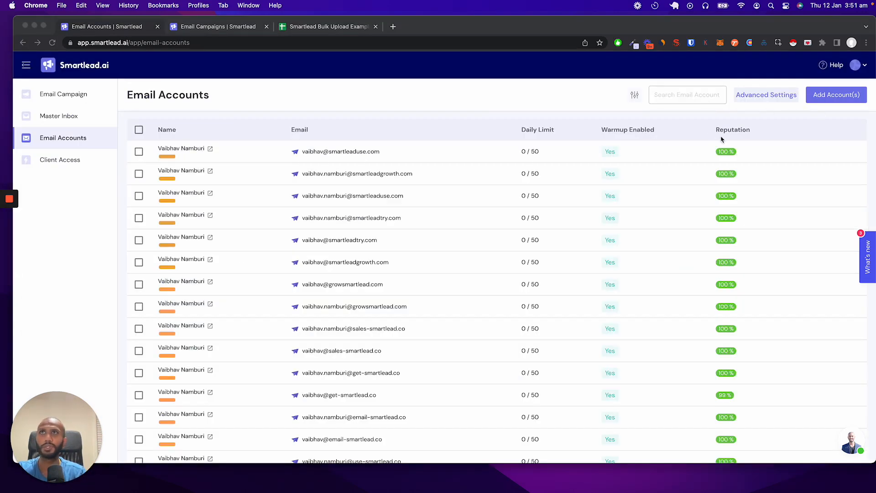
{"action": "scroll", "coordinate": [700, 367], "scroll_direction": "down", "scroll_amount": 5}
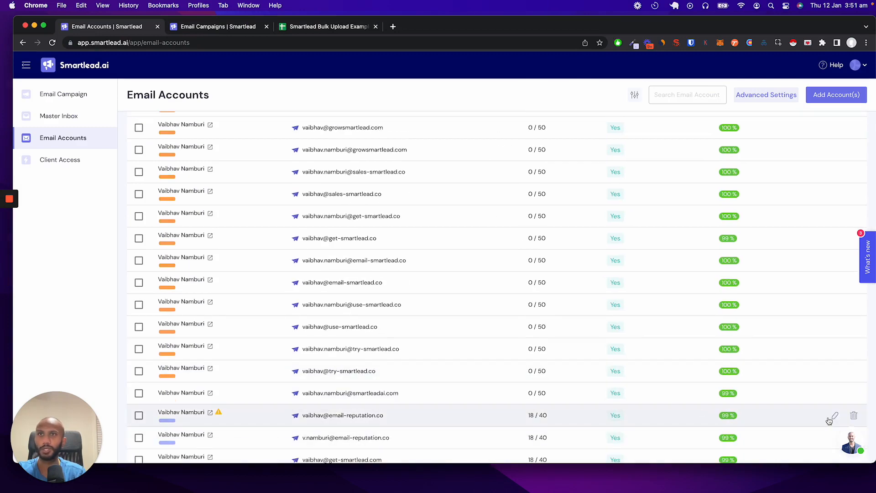
{"action": "left_click", "coordinate": [834, 416]}
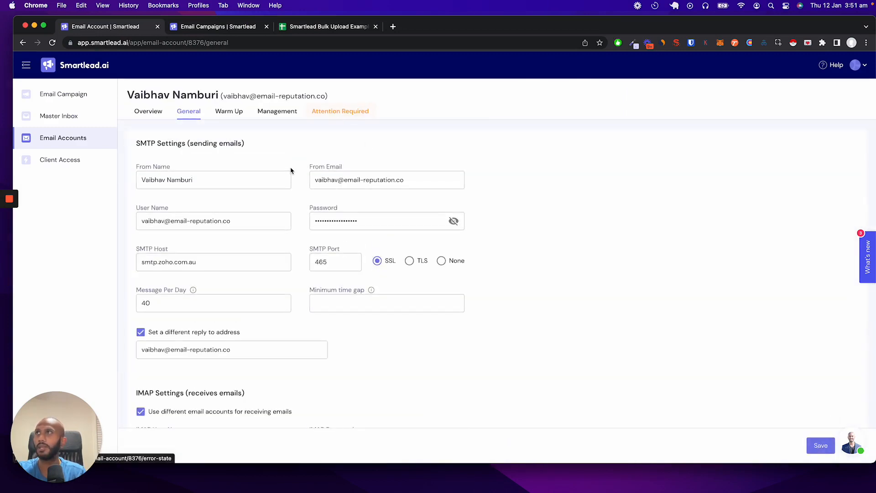
{"action": "scroll", "coordinate": [294, 316], "scroll_direction": "down", "scroll_amount": 10}
{"action": "scroll", "coordinate": [293, 309], "scroll_direction": "up", "scroll_amount": 1}
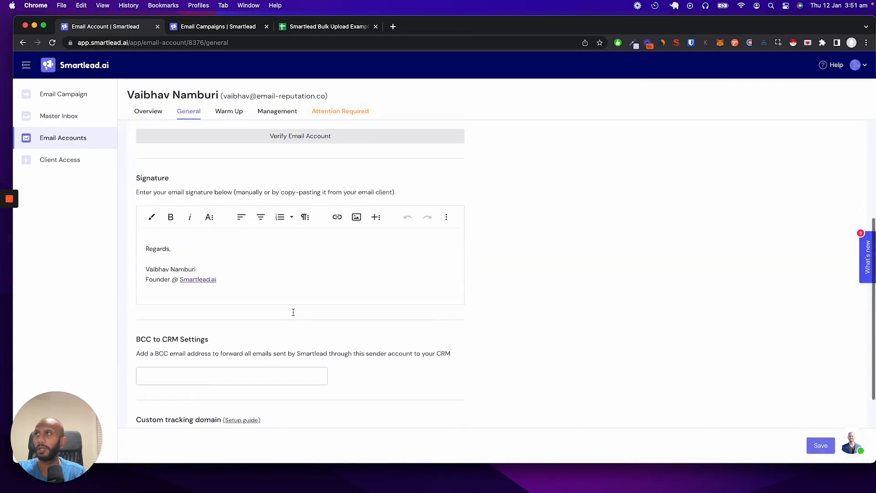
{"action": "left_click_drag", "start_coordinate": [226, 289], "coordinate": [145, 235]}
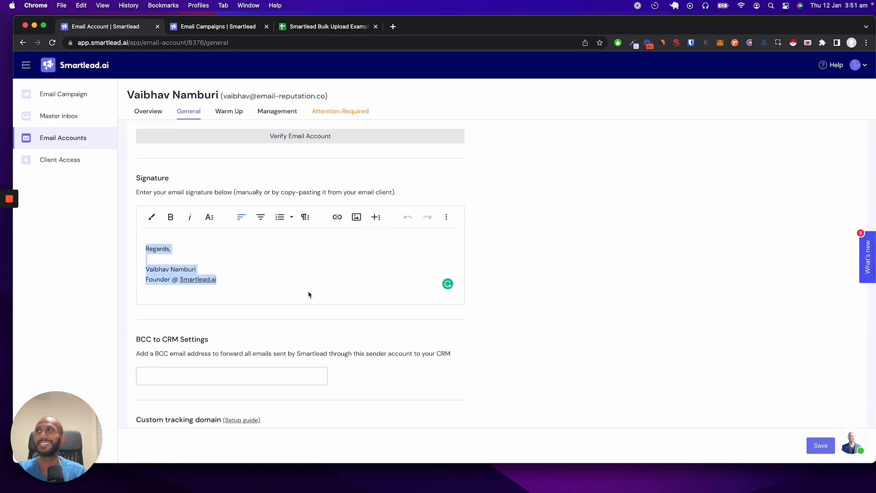
{"action": "left_click_drag", "start_coordinate": [325, 98], "coordinate": [224, 97]}
{"action": "left_click_drag", "start_coordinate": [243, 280], "coordinate": [145, 246]}
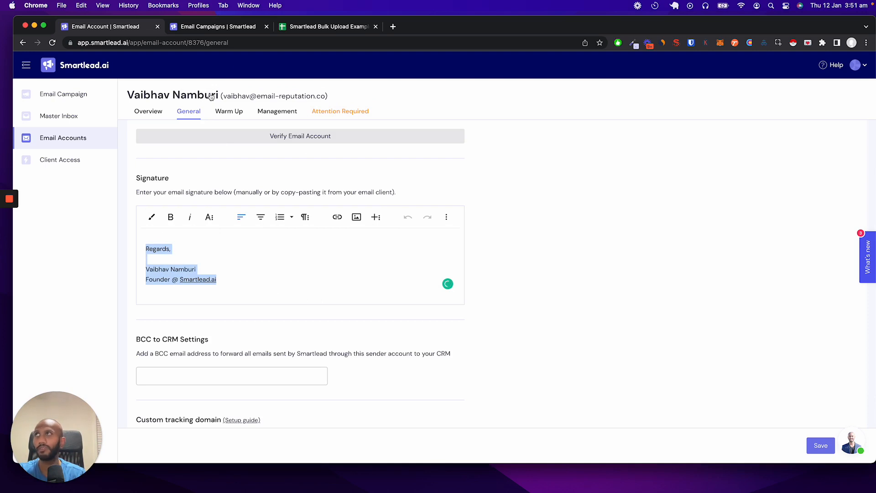
{"action": "left_click", "coordinate": [230, 26]}
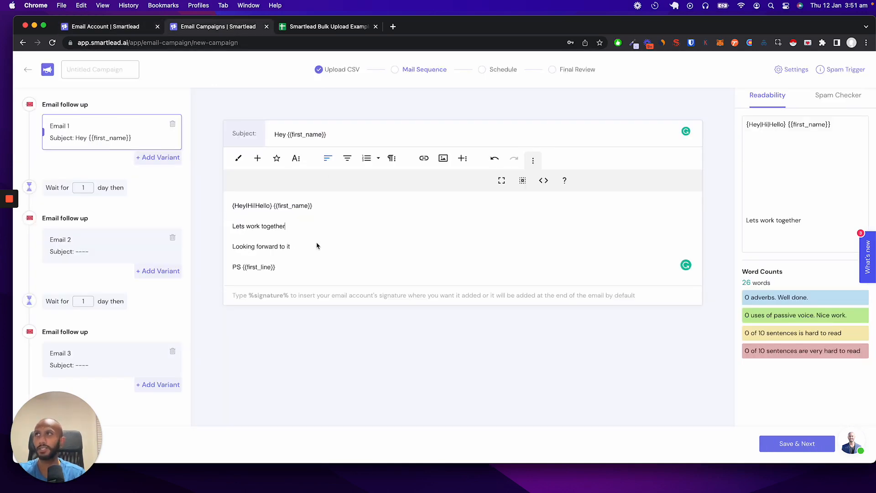
Undo the removal of the %signature% tag in Email 1 and delete the restored line again.
{"action": "key", "text": "Return"}
{"action": "key", "text": "Return"}
{"action": "key", "text": "super+z"}
{"action": "left_click", "coordinate": [276, 251]}
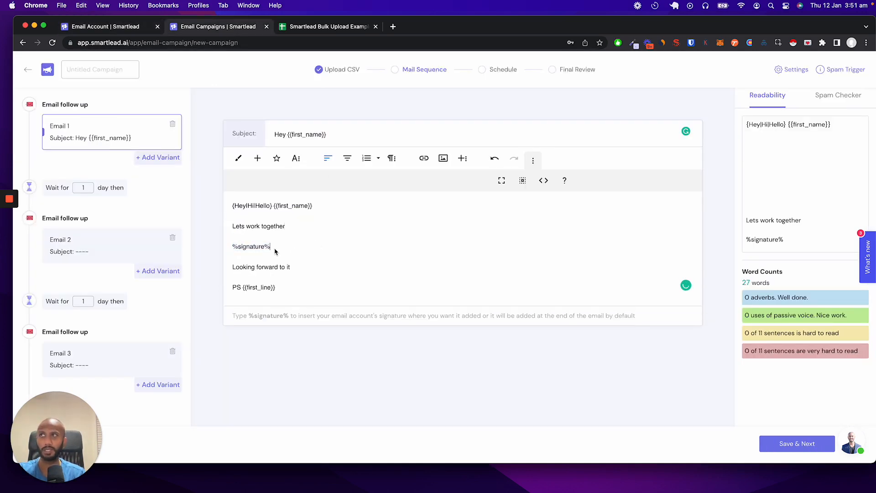
{"action": "key", "text": "super+BackSpace"}
{"action": "key", "text": "BackSpace"}
{"action": "key", "text": "BackSpace"}
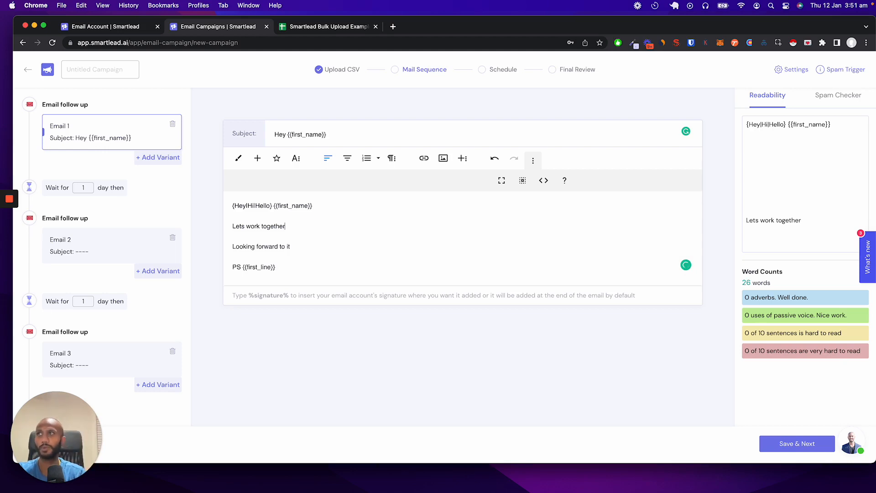
Remove the closing line PS {{first_line}} from Email 1 and hide the editor's extra formatting options.
{"action": "left_click", "coordinate": [291, 270]}
{"action": "key", "text": "super+BackSpace"}
{"action": "key", "text": "BackSpace"}
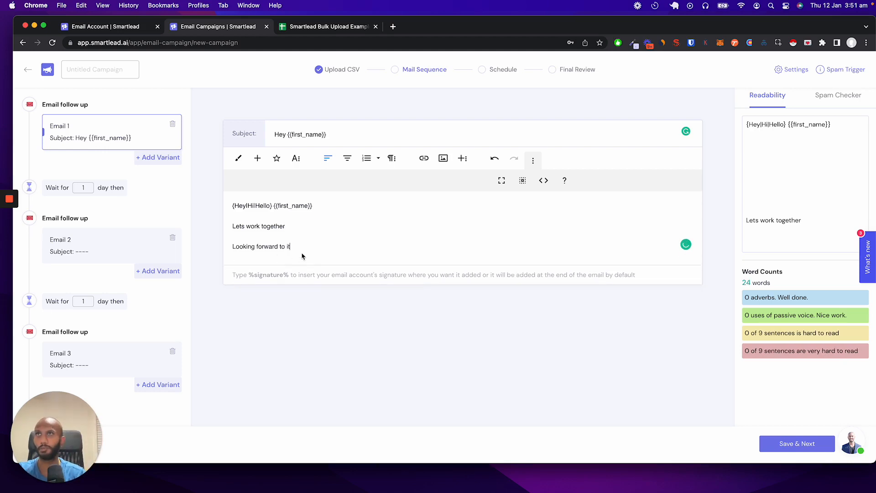
{"action": "left_click", "coordinate": [531, 166]}
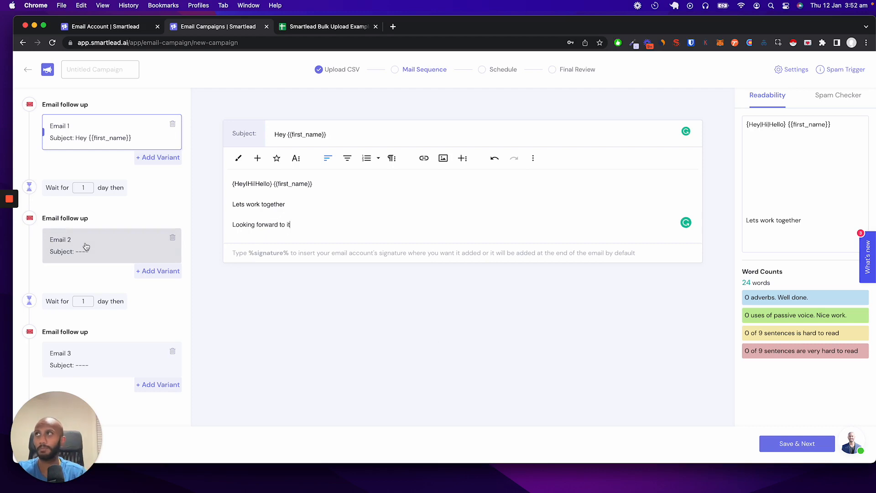
Try adding extra variants to Email 1.
{"action": "left_click", "coordinate": [158, 158]}
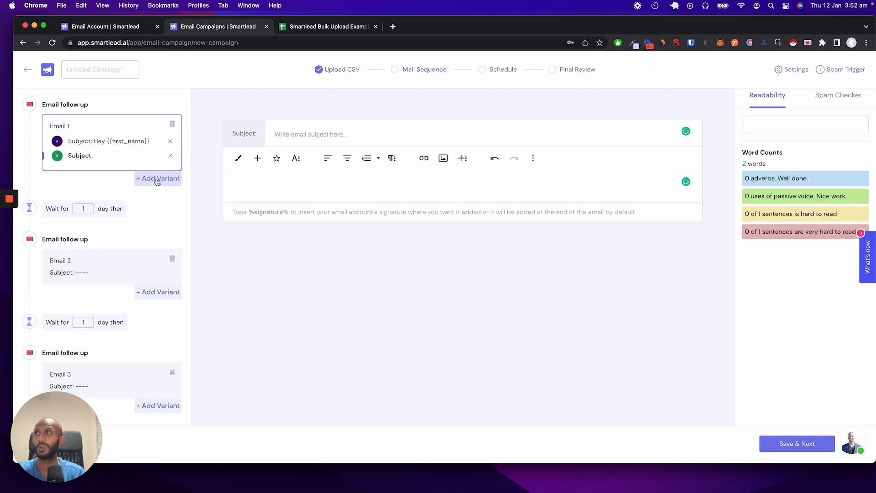
{"action": "left_click", "coordinate": [157, 178]}
{"action": "left_click", "coordinate": [158, 193]}
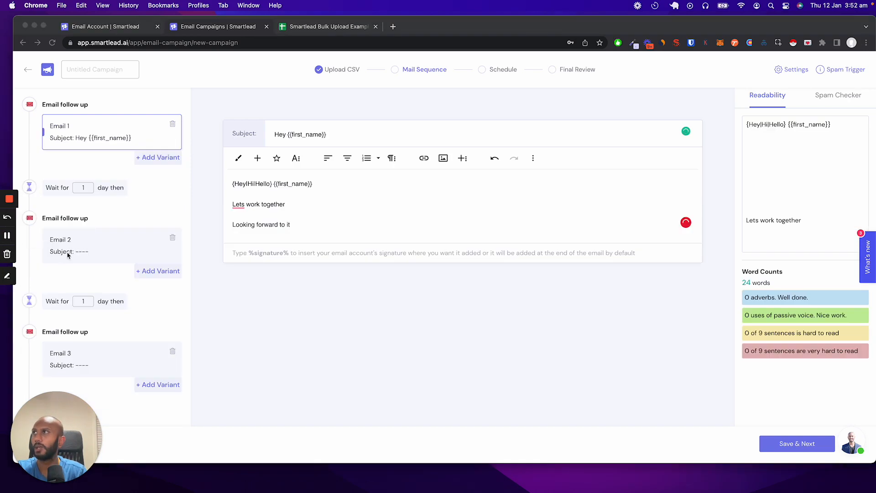
Open Email 2, try the subject "Hi there" and clear it again so the email goes out as a reply in the same thread.
{"action": "left_click", "coordinate": [96, 246]}
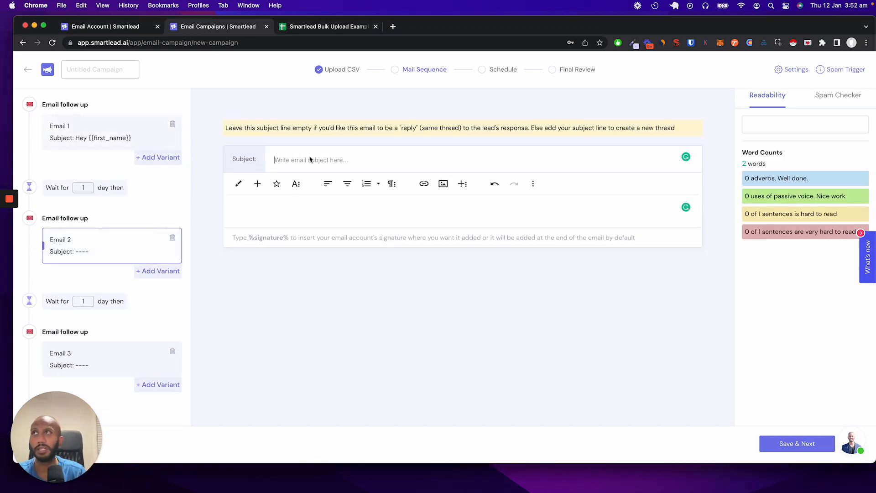
{"action": "left_click", "coordinate": [313, 212]}
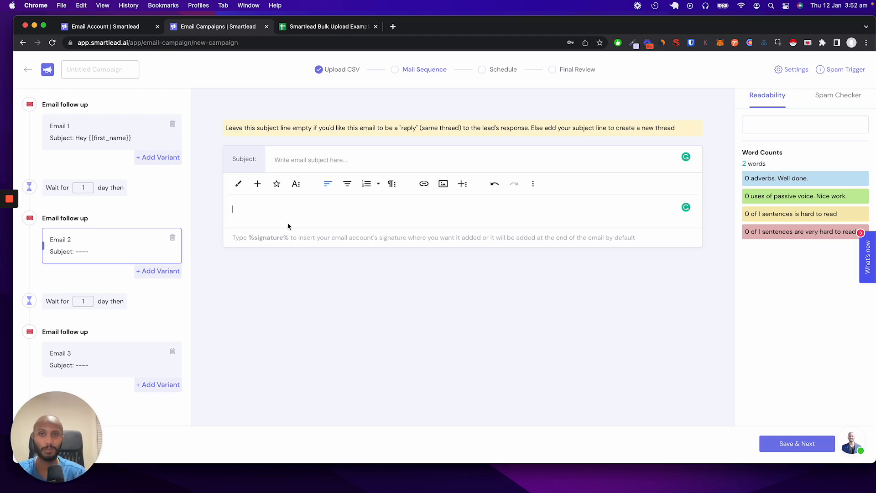
{"action": "left_click", "coordinate": [310, 164]}
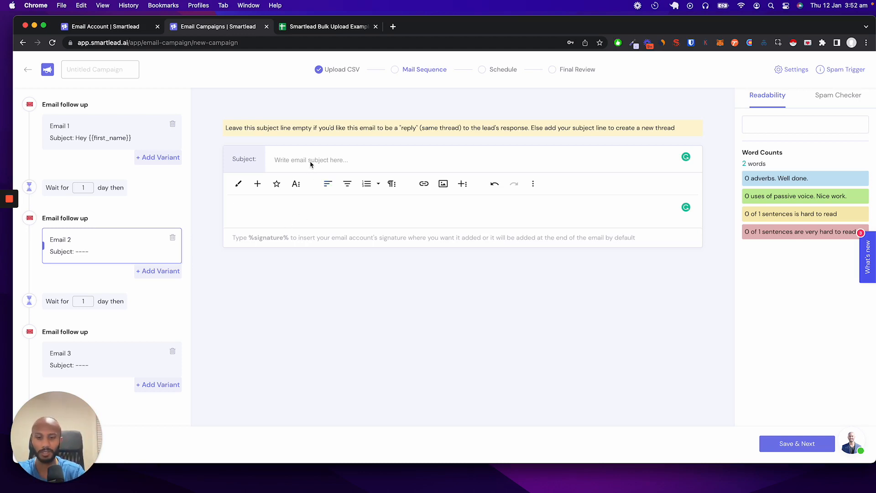
{"action": "type", "text": "Hi there"}
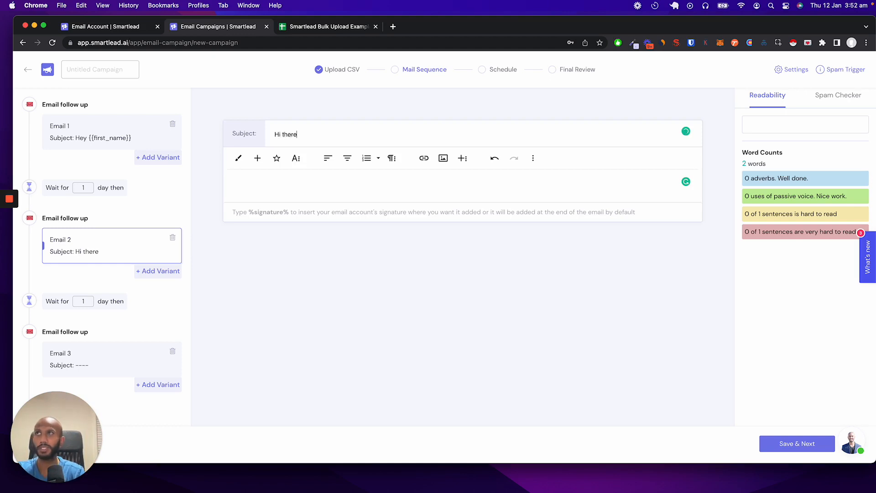
{"action": "key", "text": "super+a"}
{"action": "key", "text": "BackSpace"}
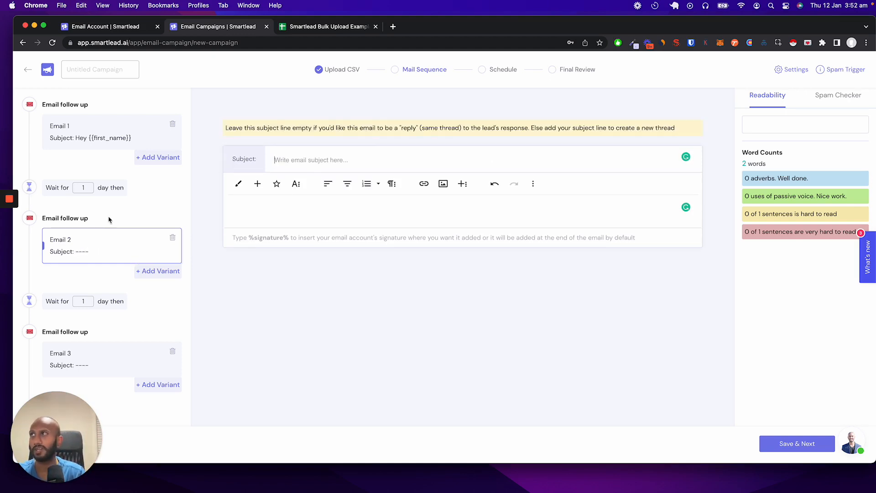
Set the wait before Email 2 to 3 days and the wait before Email 3 to 4 days.
{"action": "left_click", "coordinate": [88, 187]}
{"action": "key", "text": "BackSpace"}
{"action": "type", "text": "3"}
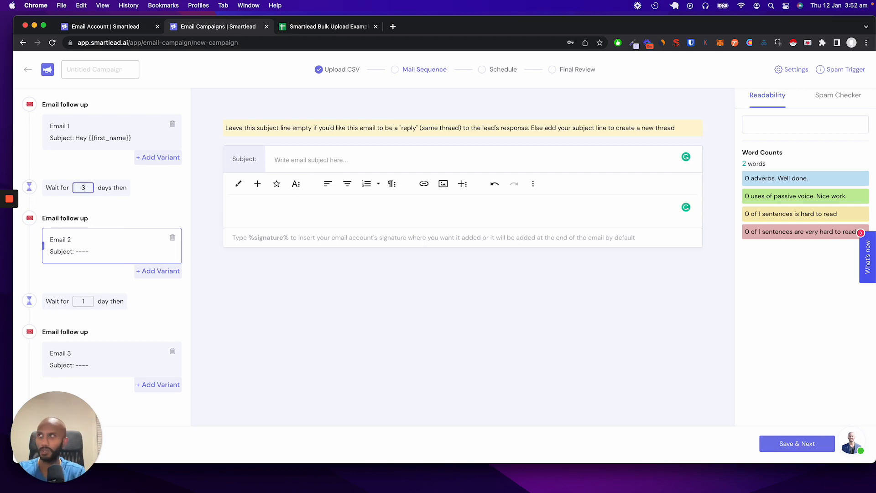
{"action": "left_click", "coordinate": [84, 301]}
{"action": "key", "text": "BackSpace"}
{"action": "type", "text": "4"}
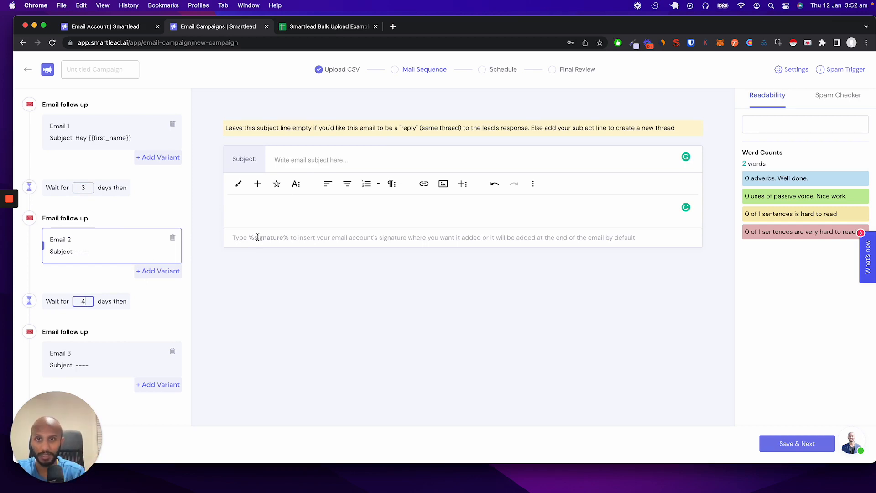
Write "Following up" as the body of Email 2 and "Keen on working together" as the body of Email 3.
{"action": "left_click", "coordinate": [353, 206]}
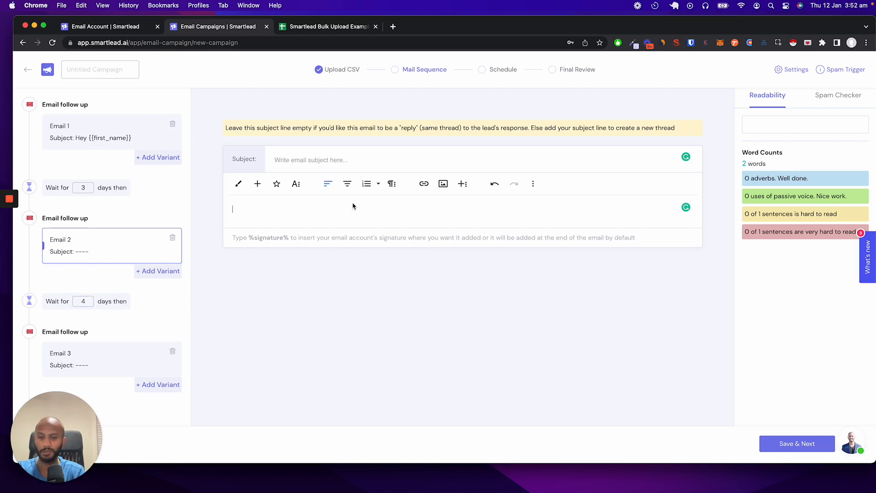
{"action": "type", "text": "Following up"}
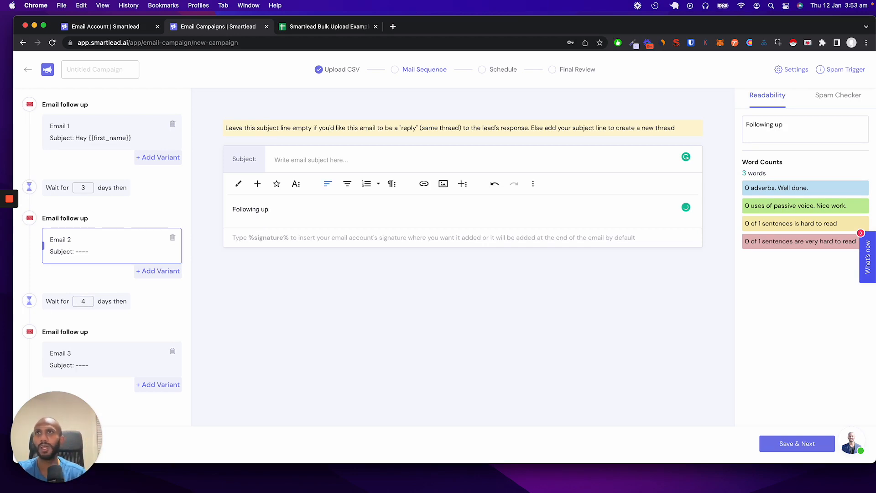
{"action": "left_click", "coordinate": [138, 365]}
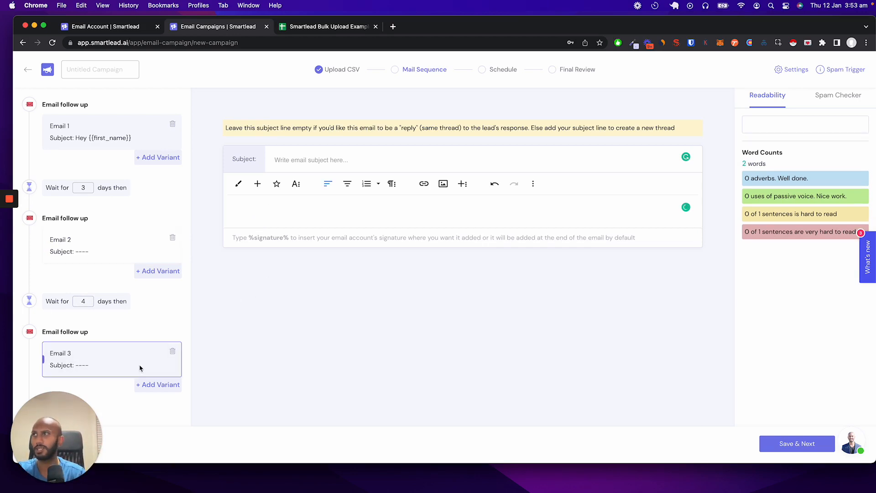
{"action": "left_click", "coordinate": [339, 210]}
{"action": "type", "text": "Kee"}
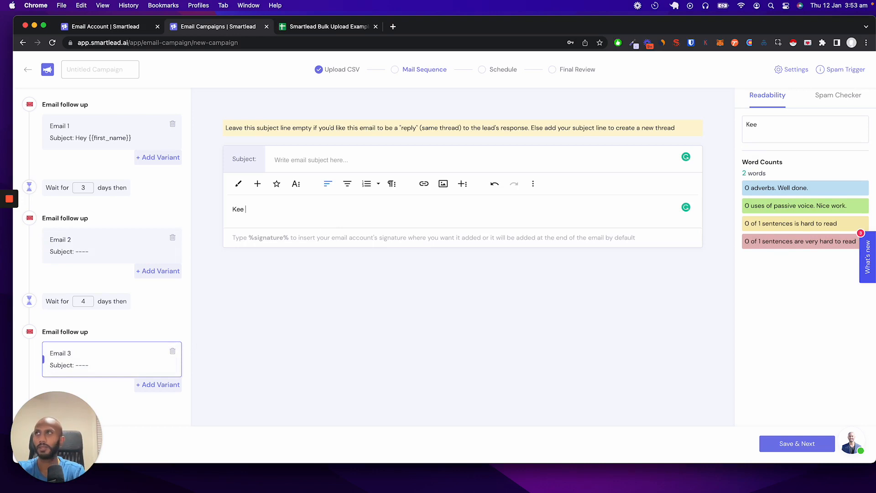
{"action": "type", "text": "n on working together"}
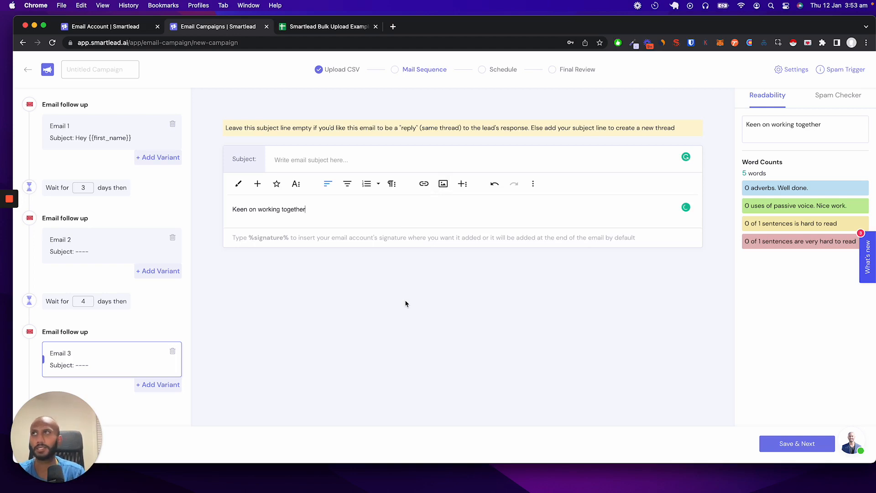
Check the content of Email 2 and Email 1, save the mail sequence and continue to the schedule.
{"action": "left_click", "coordinate": [108, 250]}
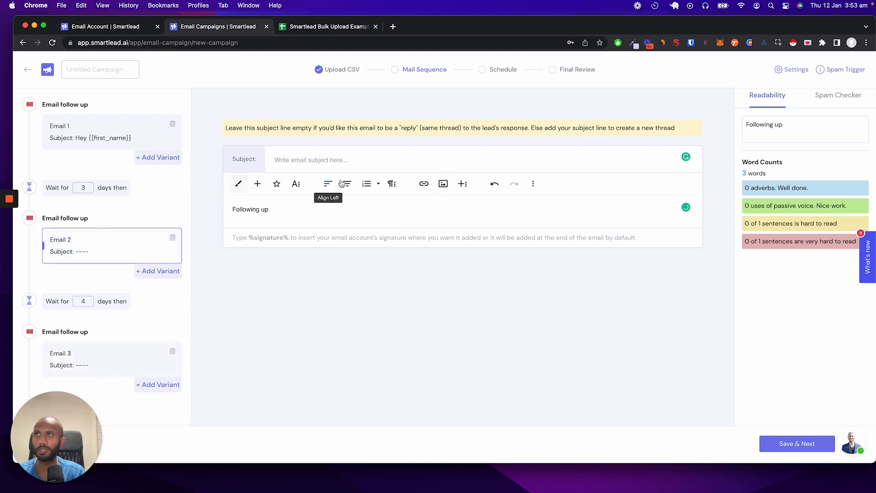
{"action": "left_click", "coordinate": [121, 143]}
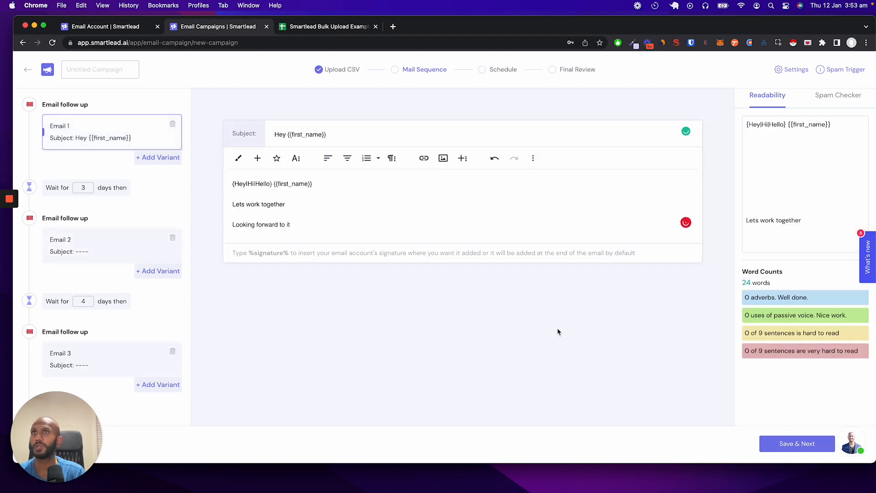
{"action": "left_click", "coordinate": [804, 448]}
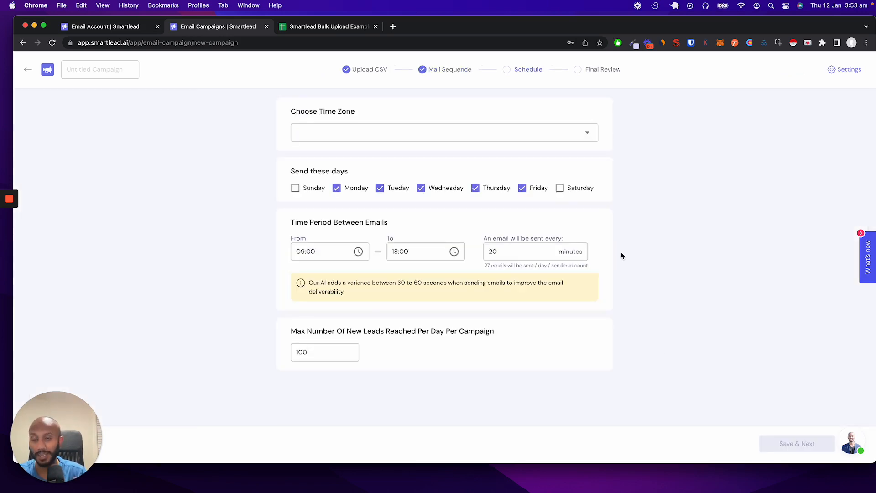
Set the campaign schedule's time zone to Australia/Sydney(UTC+10:00).
{"action": "left_click", "coordinate": [509, 132]}
{"action": "type", "text": "sydn"}
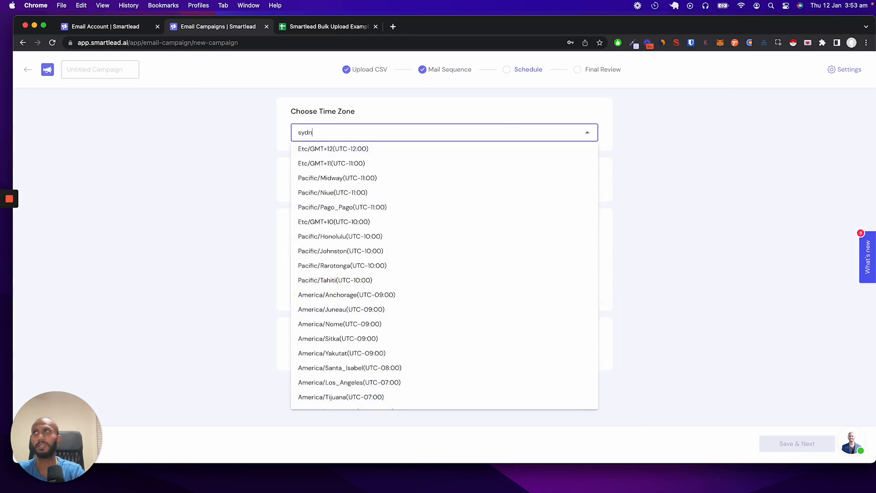
{"action": "type", "text": "ey"}
{"action": "left_click", "coordinate": [474, 153]}
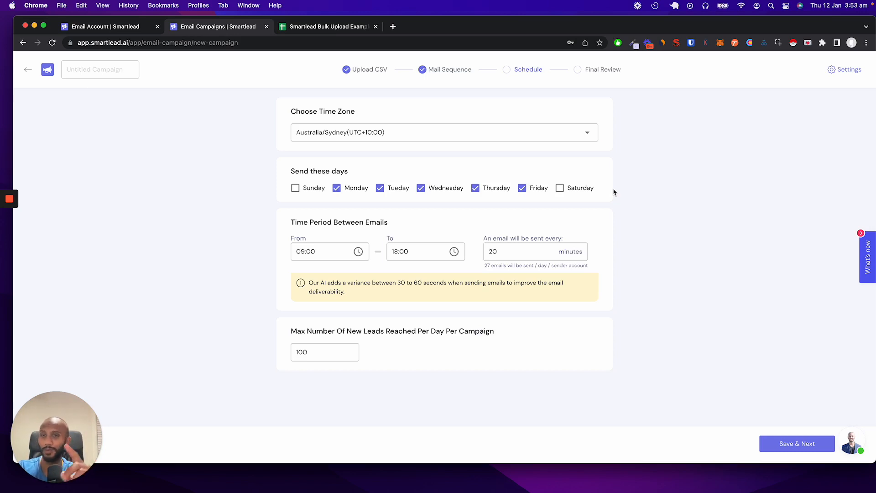
Return to the mail sequence and add "Good {{sl_time_of_day}}" after the first-name variable in Email 1's greeting line.
{"action": "left_click", "coordinate": [451, 70]}
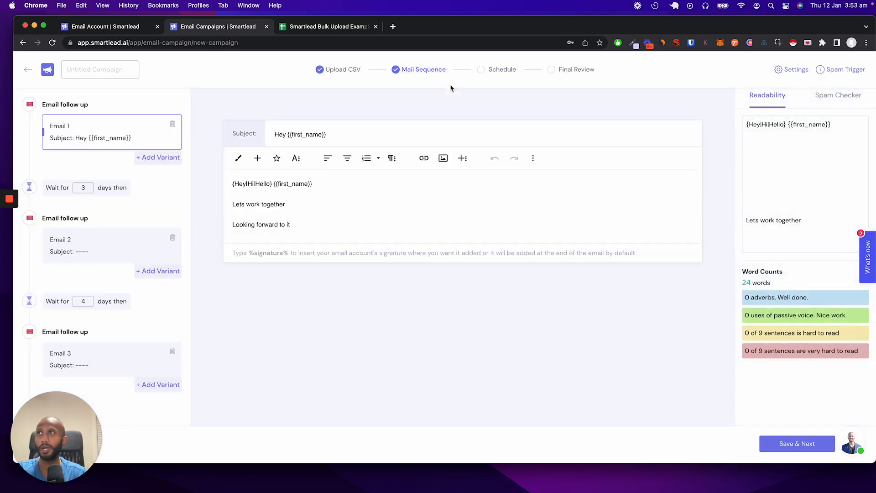
{"action": "left_click", "coordinate": [372, 182]}
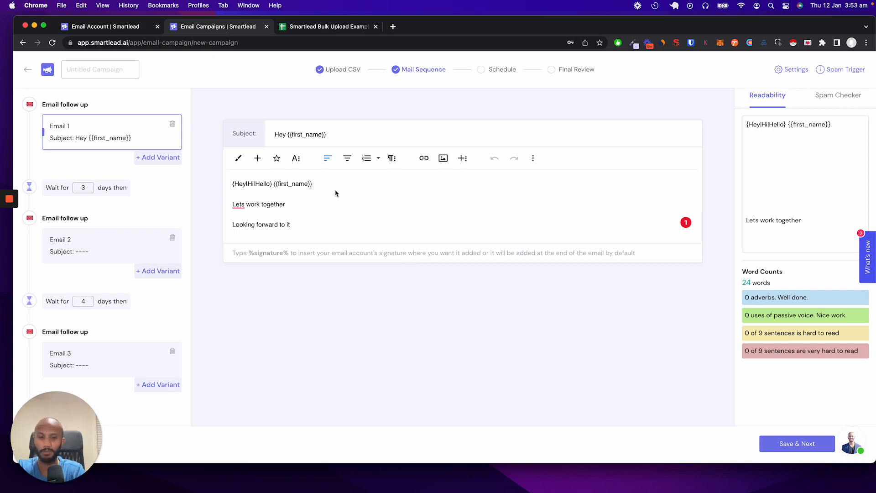
{"action": "type", "text": "Good "}
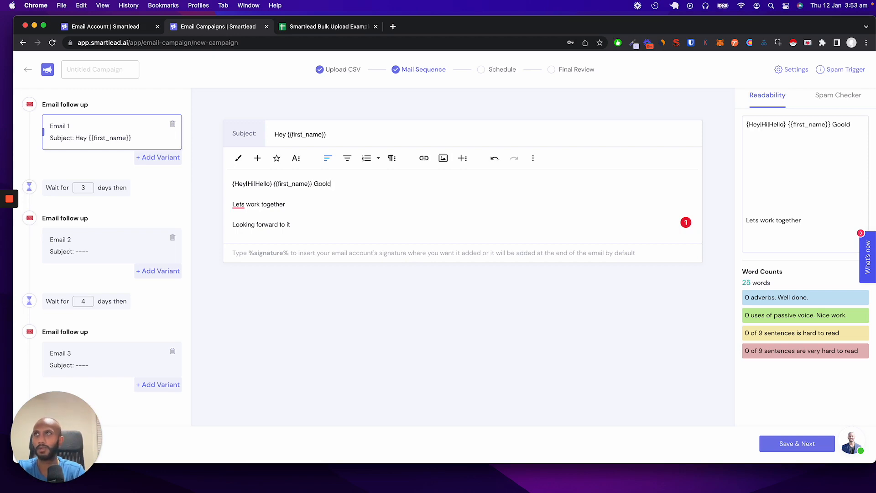
{"action": "type", "text": "{{sl_t"}
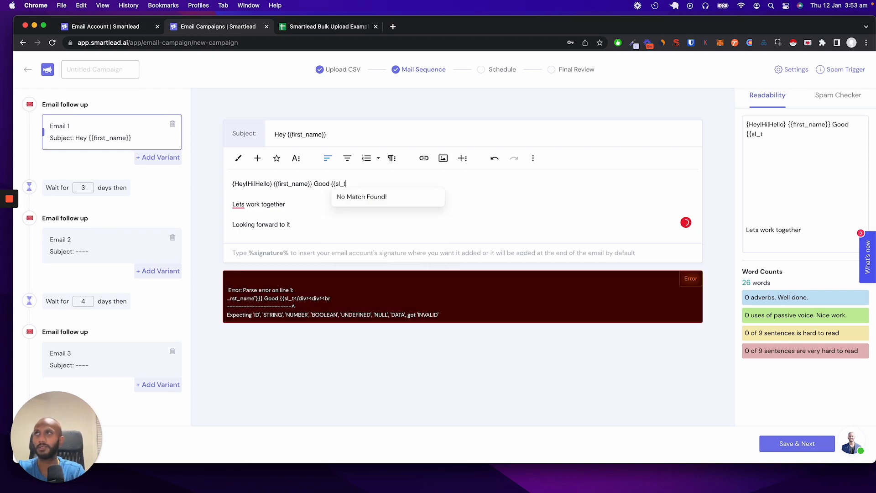
{"action": "type", "text": "ime_of_day}}"}
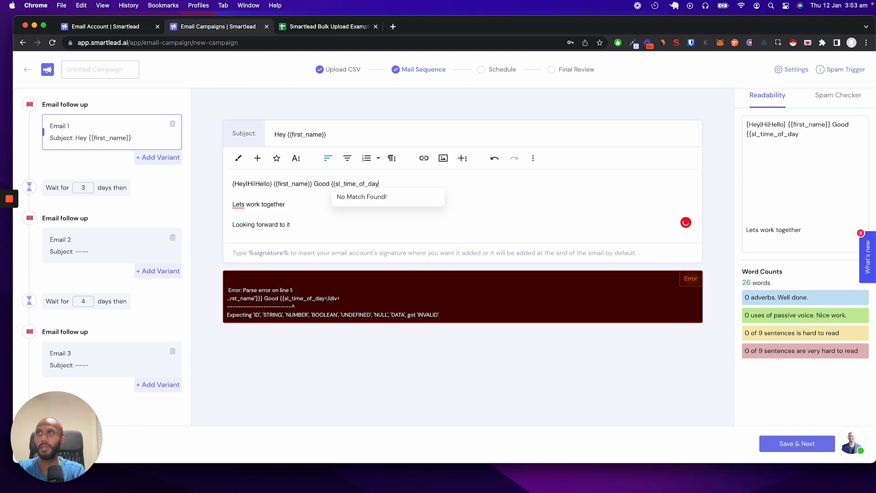
{"action": "left_click", "coordinate": [318, 206]}
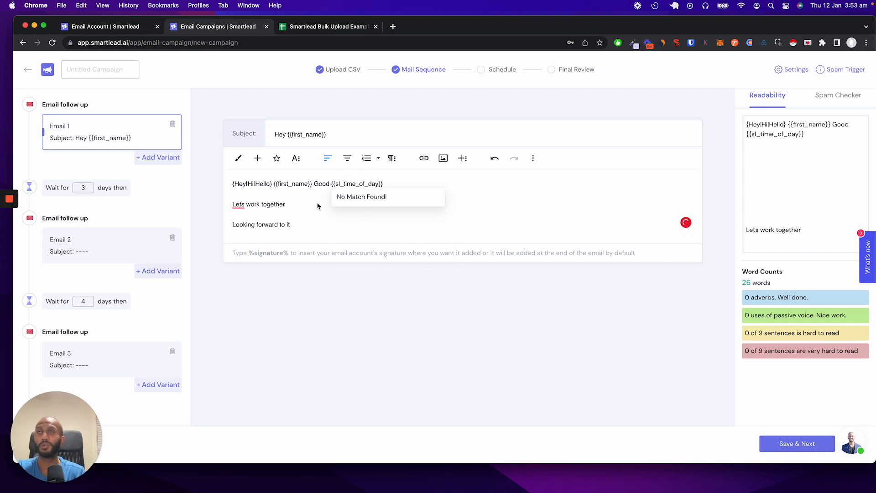
{"action": "left_click", "coordinate": [293, 183]}
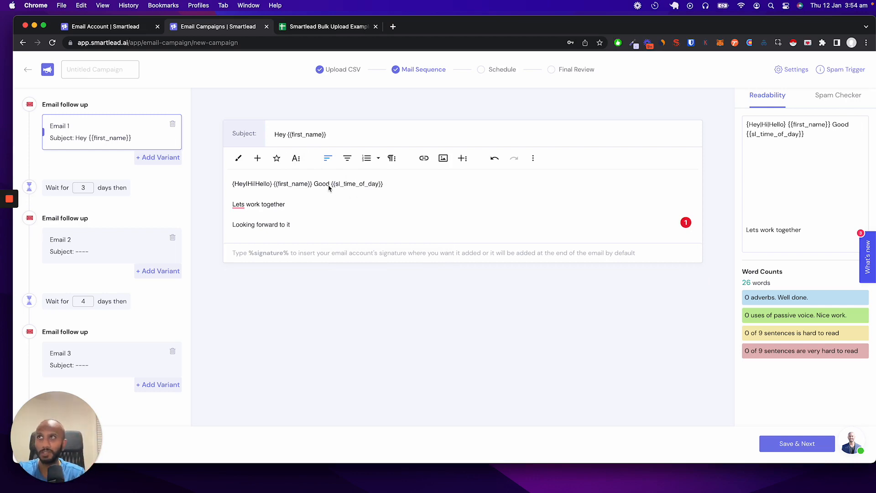
{"action": "left_click", "coordinate": [390, 187]}
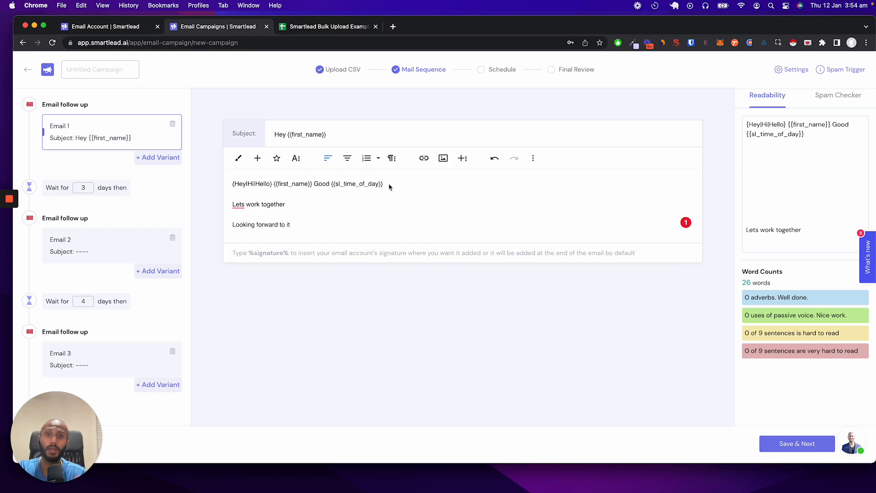
Try the day-of-week variable in Email 1's greeting by replacing the time-of-day variable with {{sl_day_of_week}}.
{"action": "double_click", "coordinate": [366, 184]}
{"action": "type", "text": "sl_"}
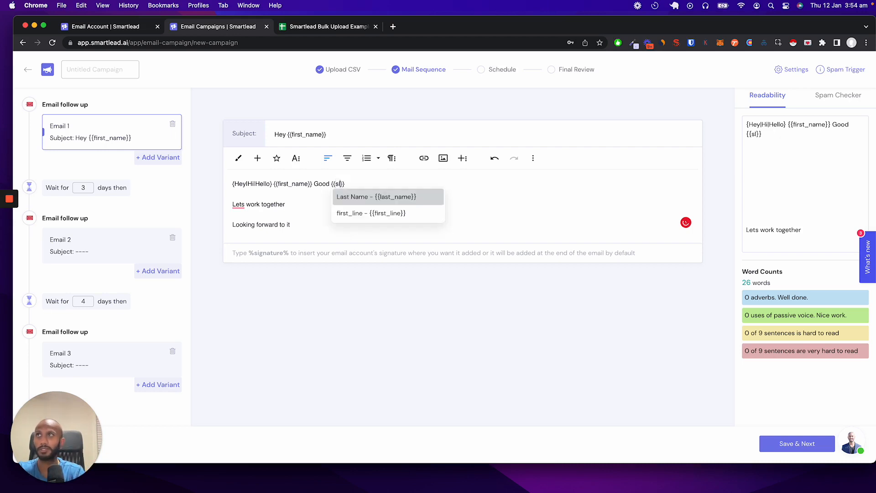
{"action": "type", "text": "day_of_"}
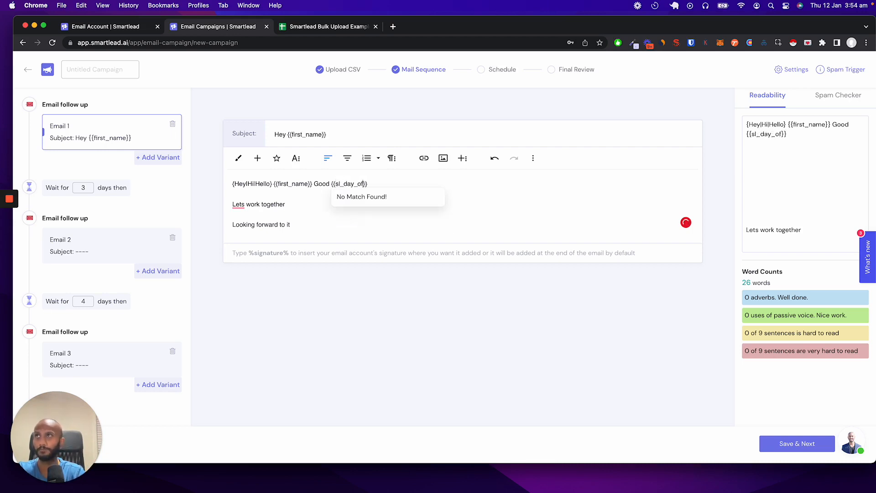
{"action": "type", "text": "week"}
{"action": "left_click", "coordinate": [407, 187]}
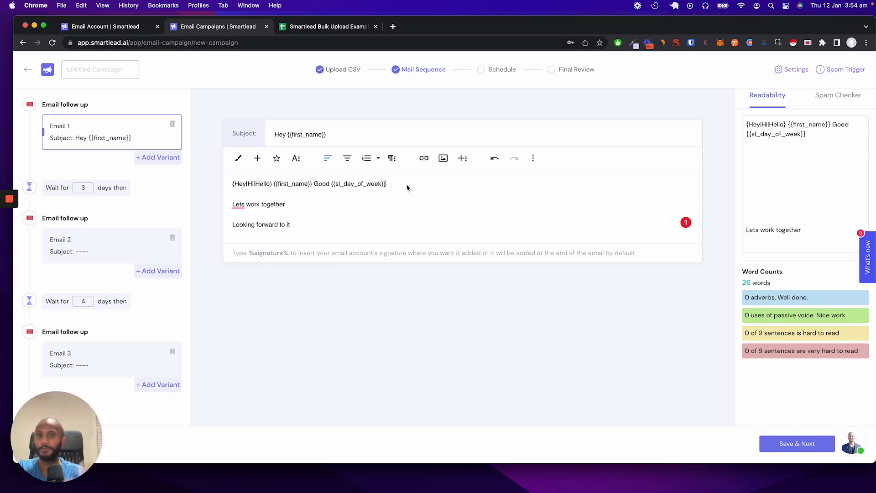
Change the variable after "Good" in Email 1's greeting back to {{sl_time_of_day}}.
{"action": "key", "text": "BackSpace"}
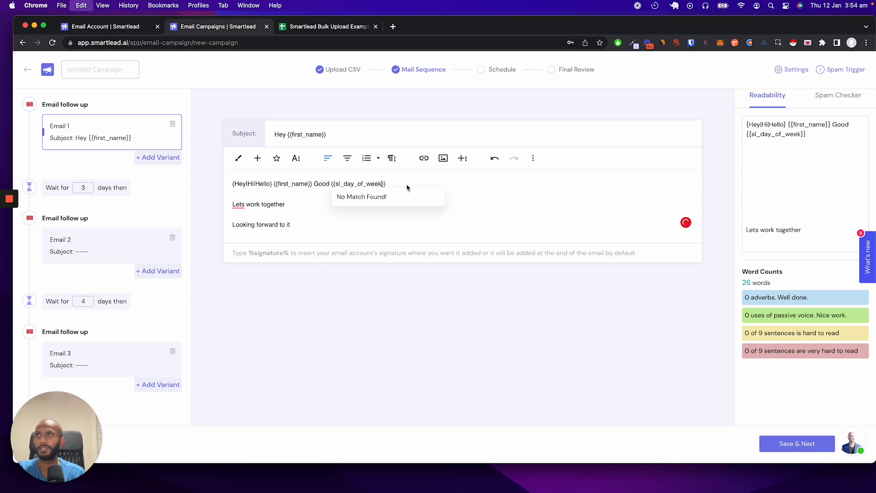
{"action": "key", "text": "BackSpace"}
{"action": "key", "text": "BackSpace"}
{"action": "key", "text": "BackSpace"}
{"action": "key", "text": "BackSpace"}
{"action": "key", "text": "BackSpace"}
{"action": "key", "text": "BackSpace"}
{"action": "key", "text": "BackSpace"}
{"action": "key", "text": "BackSpace"}
{"action": "key", "text": "BackSpace"}
{"action": "key", "text": "BackSpace"}
{"action": "key", "text": "BackSpace"}
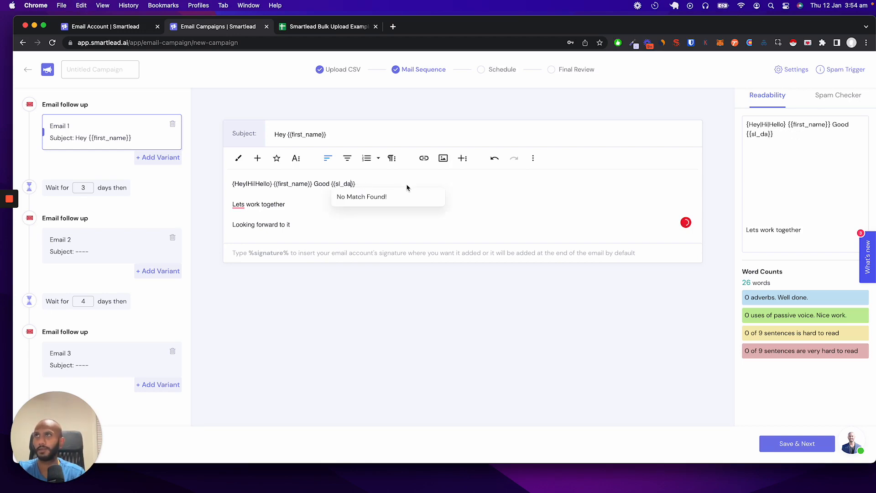
{"action": "key", "text": "BackSpace"}
{"action": "key", "text": "BackSpace"}
{"action": "type", "text": "sl_time_of_day"}
{"action": "left_click", "coordinate": [412, 187]}
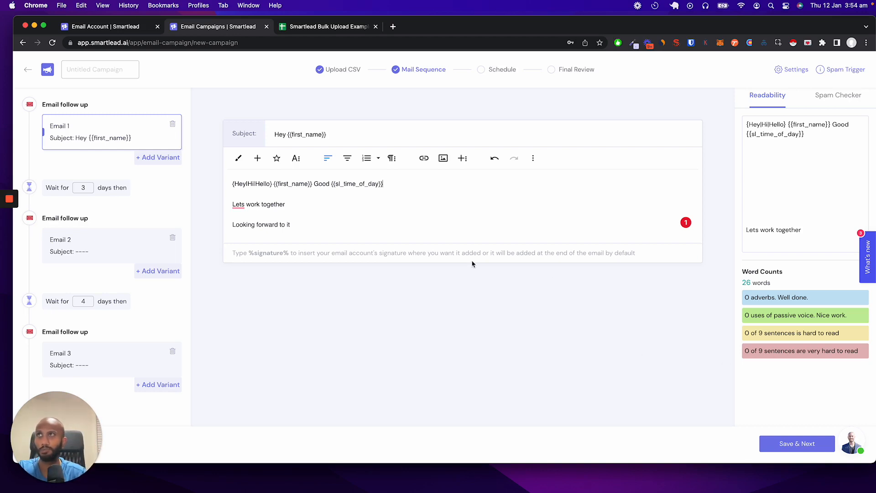
Save the mail sequence and set the schedule's time zone to Australia/Sydney(UTC+10:00).
{"action": "left_click", "coordinate": [798, 443]}
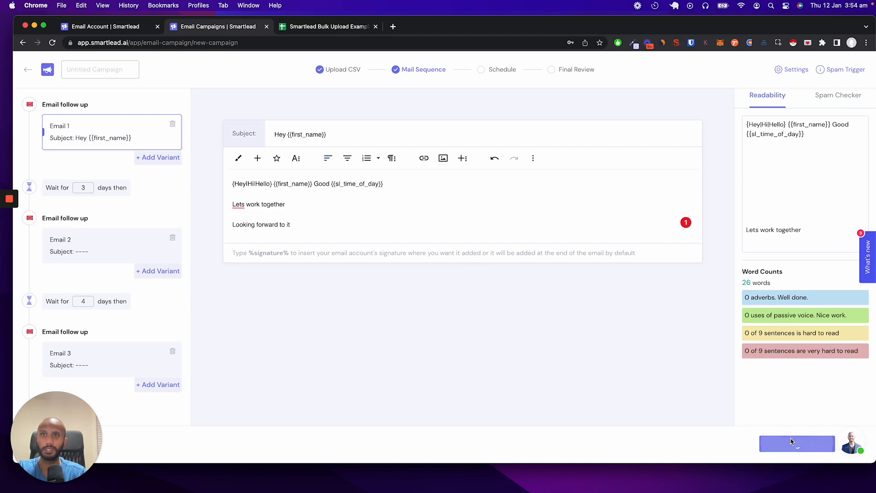
{"action": "left_click", "coordinate": [472, 132]}
{"action": "type", "text": "sydney"}
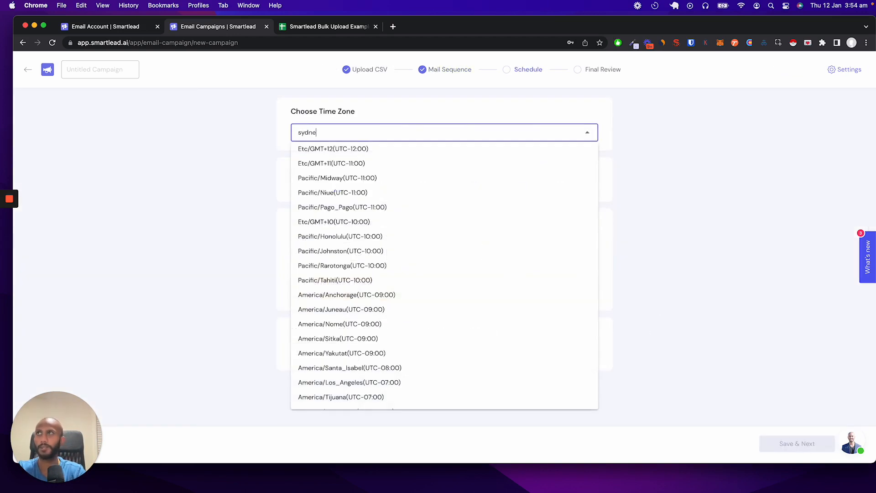
{"action": "left_click", "coordinate": [461, 150]}
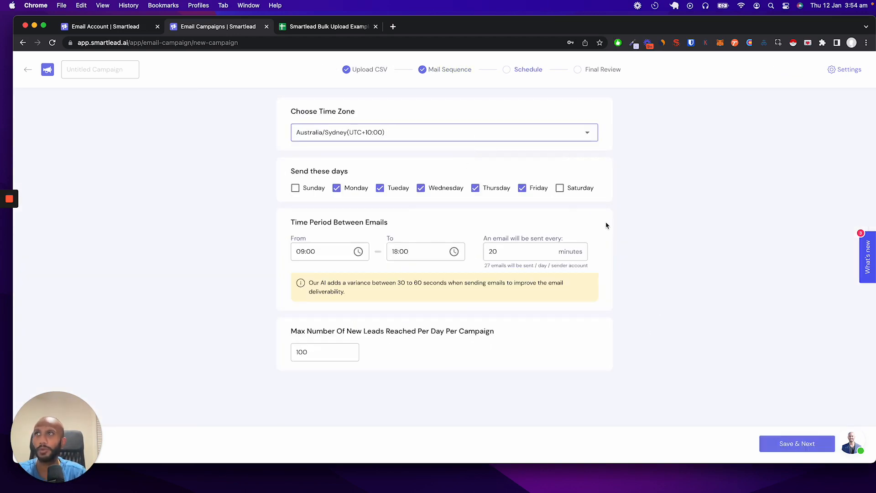
Set the sending interval to one email every 8 minutes and check the resulting daily volume per sender account.
{"action": "left_click_drag", "start_coordinate": [485, 265], "coordinate": [550, 266]}
{"action": "left_click", "coordinate": [493, 252]}
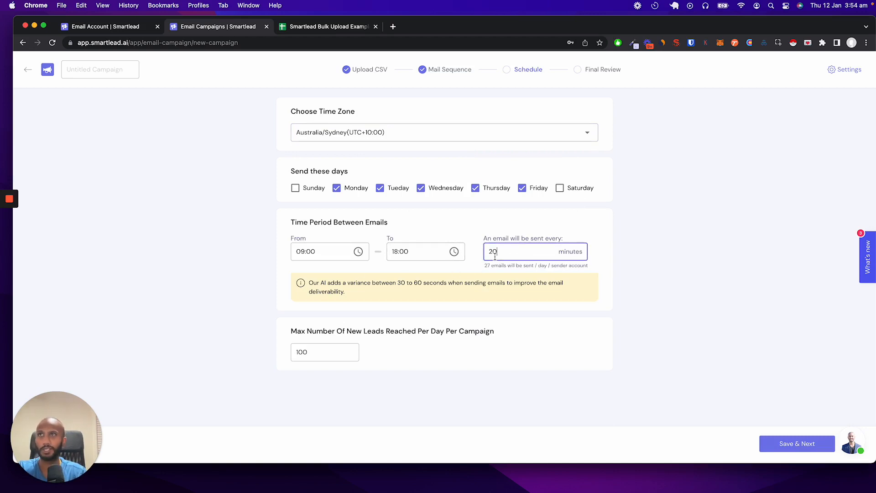
{"action": "key", "text": "BackSpace"}
{"action": "key", "text": "BackSpace"}
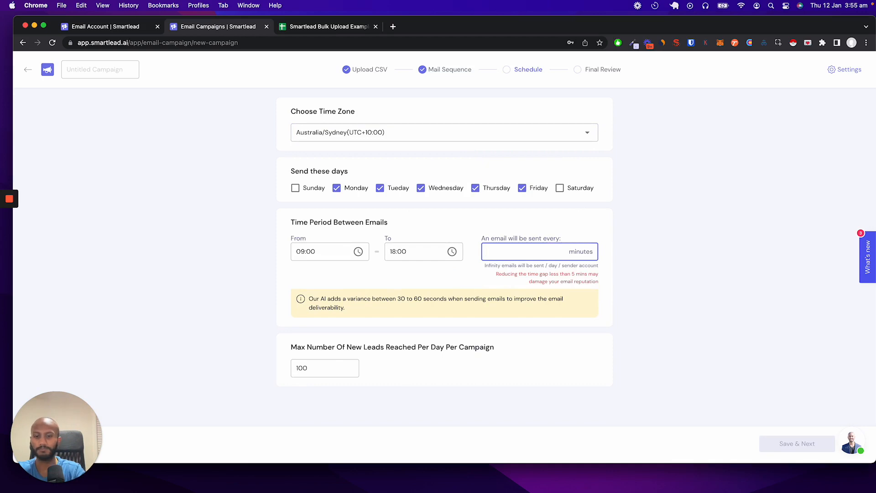
{"action": "type", "text": "8"}
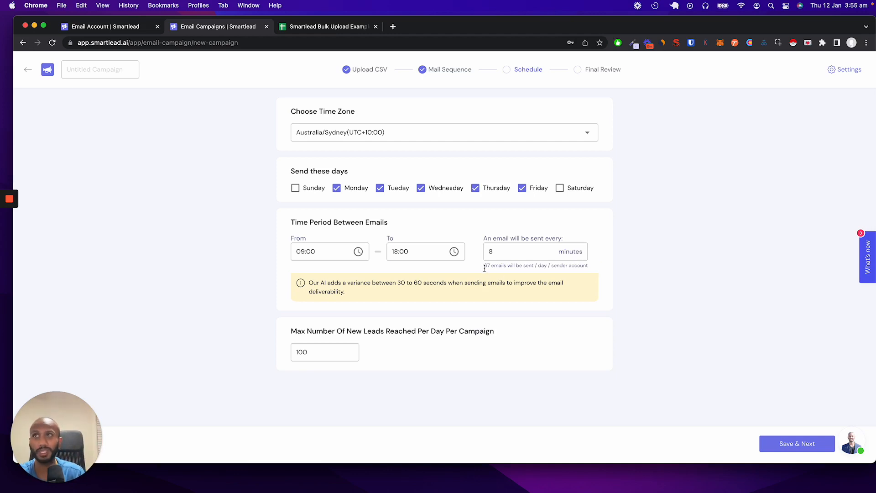
{"action": "left_click_drag", "start_coordinate": [484, 265], "coordinate": [543, 266]}
{"action": "left_click", "coordinate": [544, 265]}
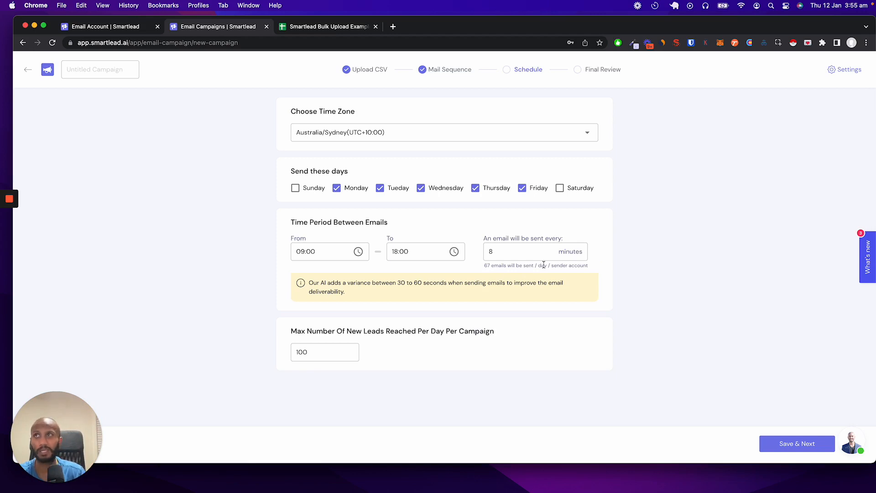
{"action": "double_click", "coordinate": [487, 265]}
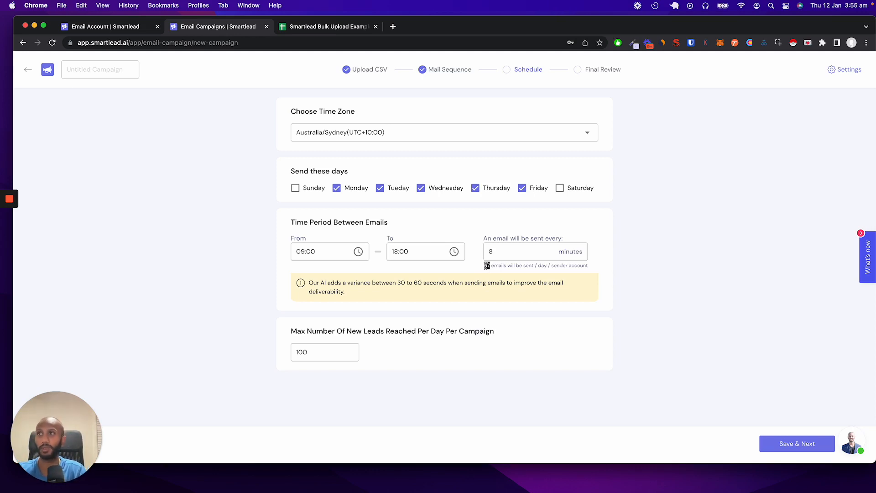
Set the maximum number of new leads reached per day to 10000, save the schedule and continue to the final review.
{"action": "left_click_drag", "start_coordinate": [337, 331], "coordinate": [384, 330]}
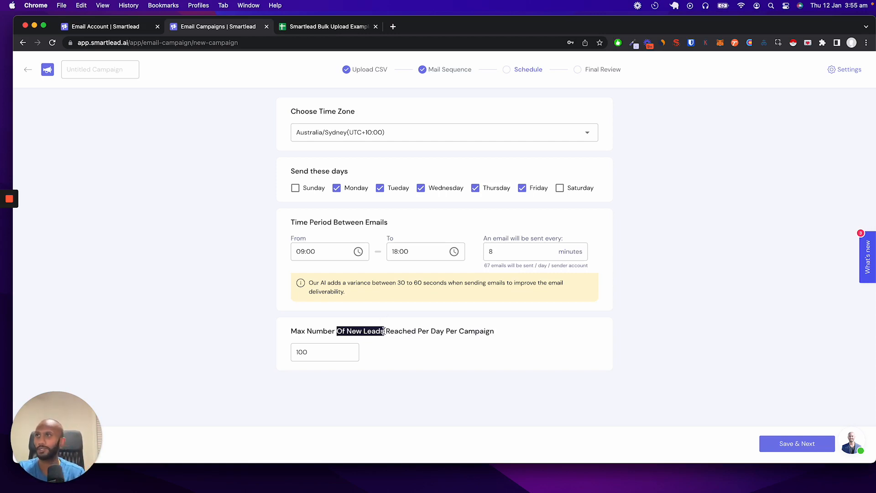
{"action": "left_click", "coordinate": [333, 357]}
{"action": "type", "text": "00"}
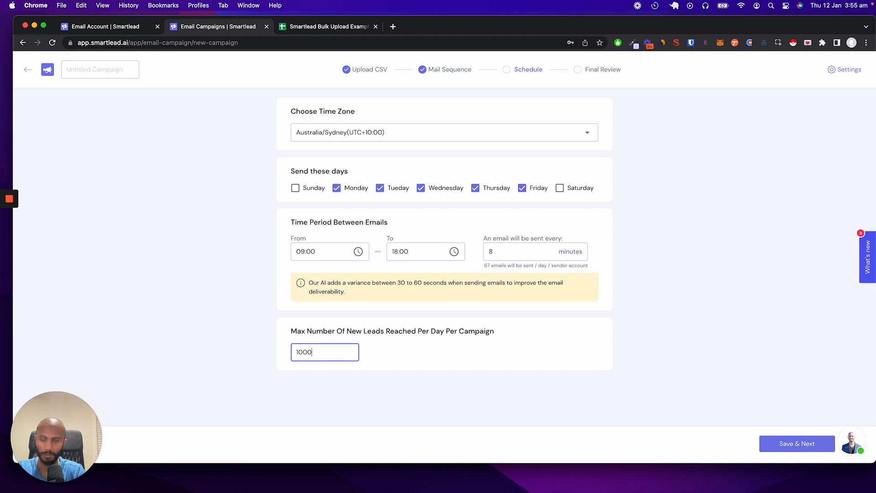
{"action": "left_click", "coordinate": [472, 315]}
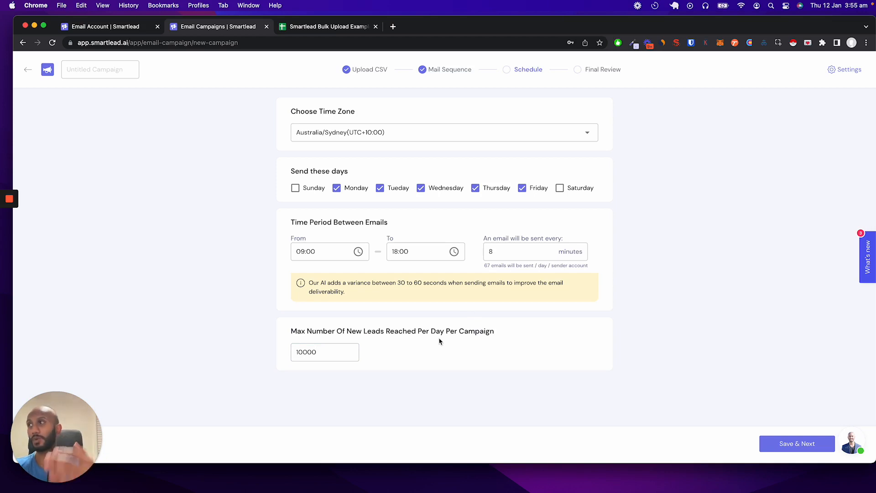
{"action": "left_click", "coordinate": [797, 449]}
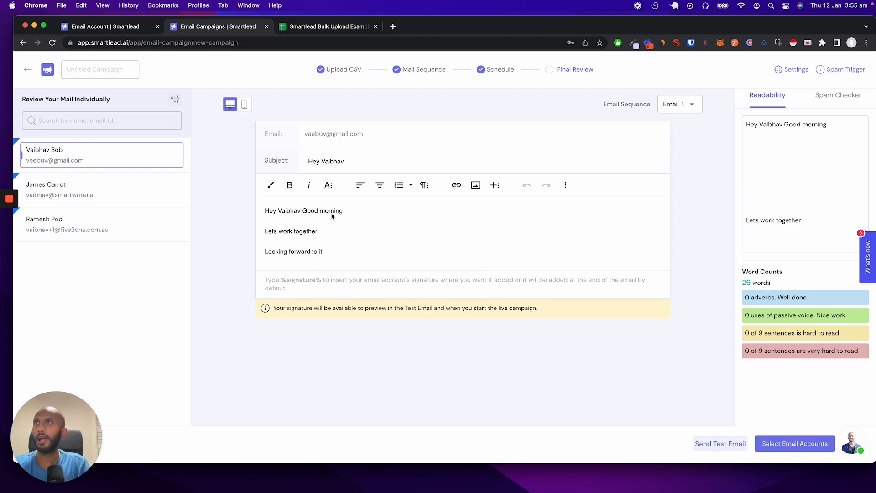
Review the personalised Email 1 of each lead in the list, ending on the first lead.
{"action": "left_click", "coordinate": [9, 236]}
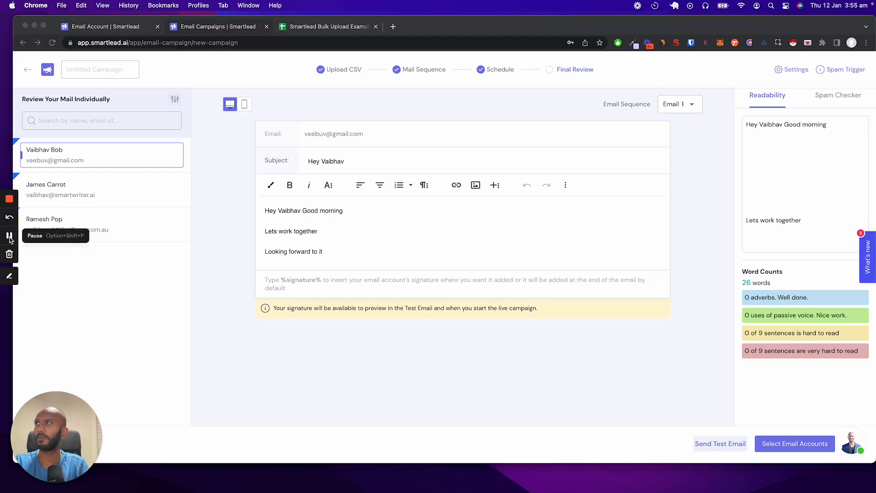
{"action": "left_click", "coordinate": [165, 188]}
{"action": "left_click", "coordinate": [121, 228]}
{"action": "left_click", "coordinate": [138, 156]}
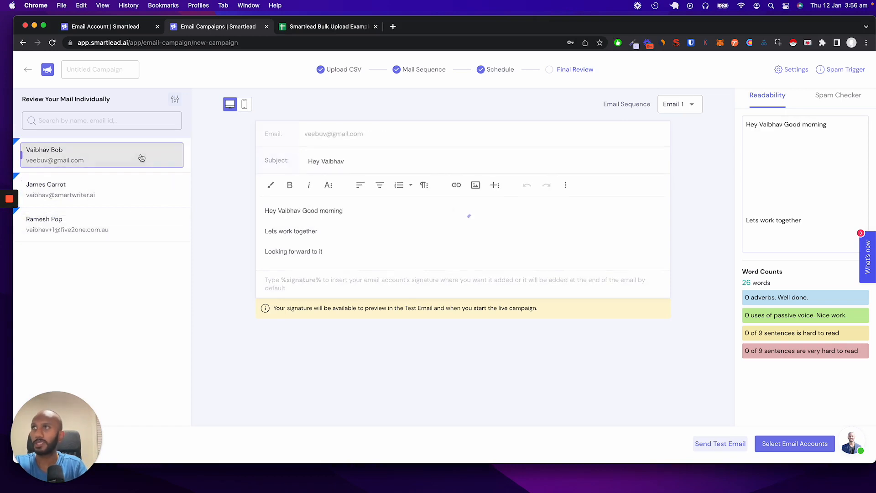
Add a comma after the greeting and a new line reading "Manual" below it in the first lead's email.
{"action": "left_click", "coordinate": [371, 214]}
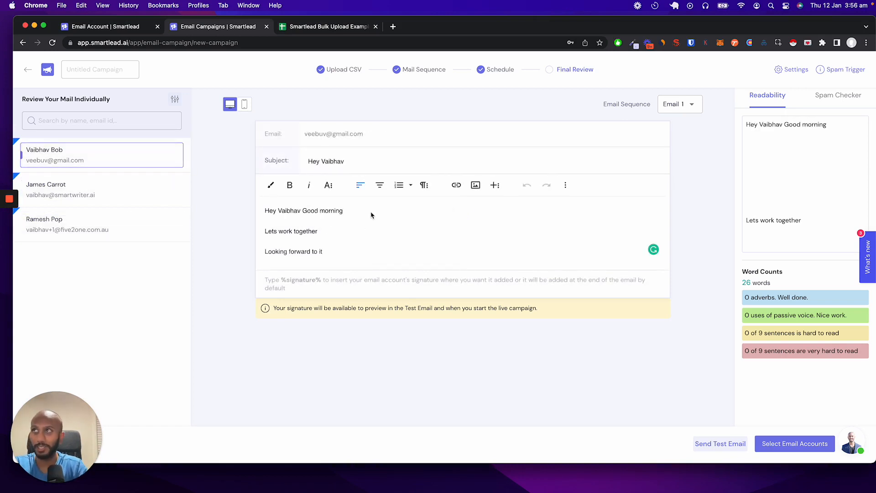
{"action": "type", "text": ","}
{"action": "key", "text": "Return"}
{"action": "type", "text": "Ma"}
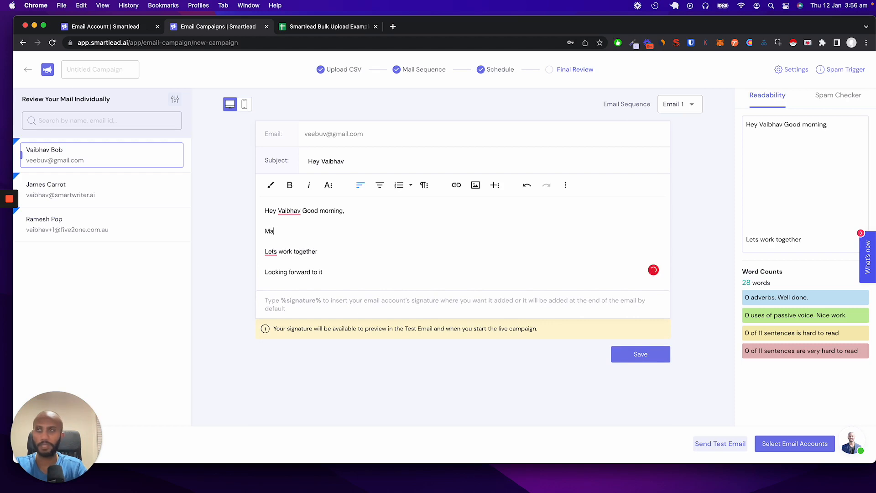
{"action": "type", "text": "nual"}
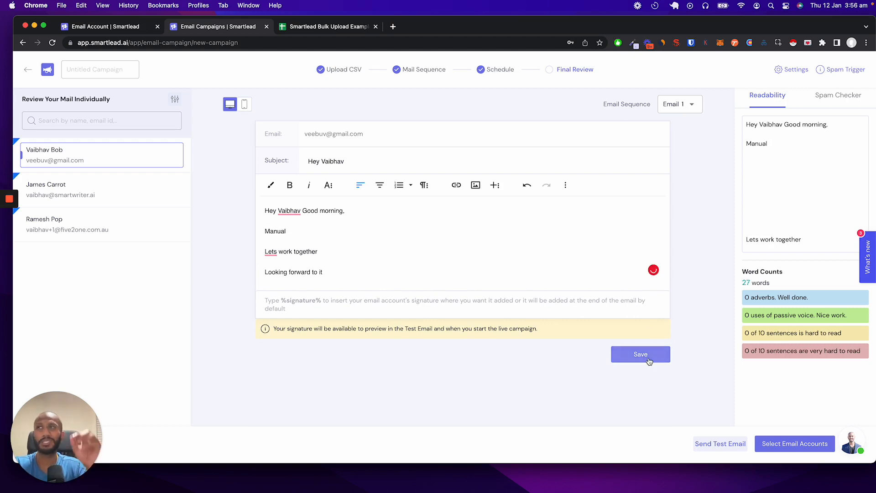
Undo the manual edits to the first lead's email, leaving the email body without further changes.
{"action": "key", "text": "super+z"}
{"action": "key", "text": "super+z"}
{"action": "key", "text": "super+z"}
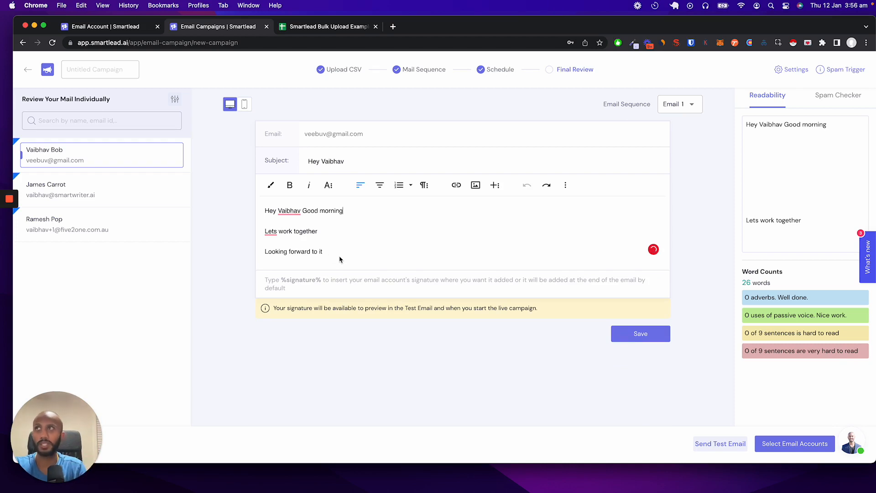
{"action": "left_click", "coordinate": [466, 354]}
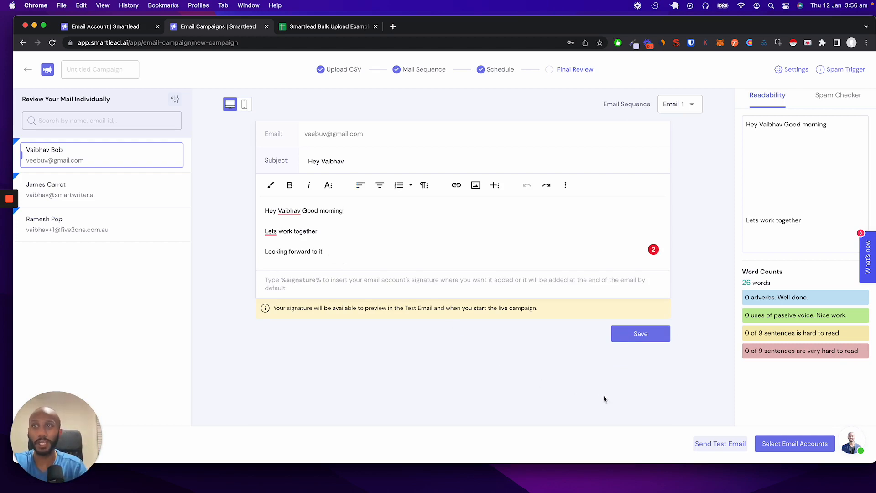
Start sending a test email, accept choosing a sender account first and look through the campaign's email account list.
{"action": "left_click", "coordinate": [718, 444]}
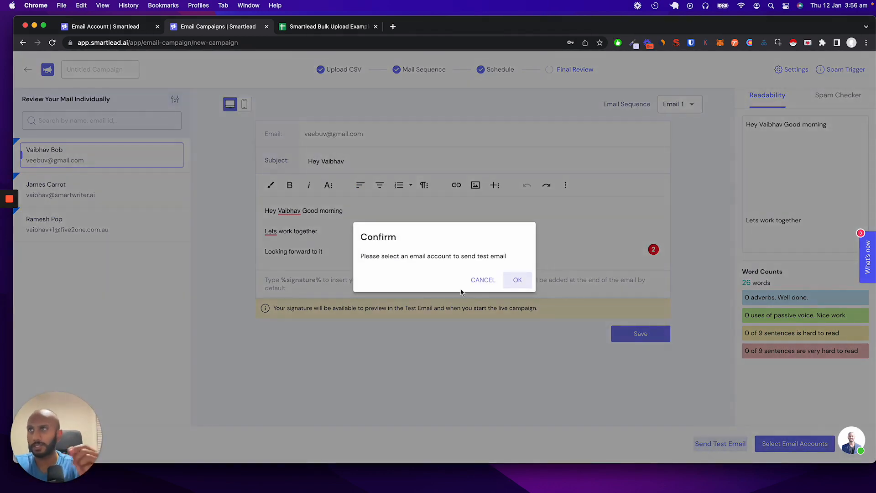
{"action": "left_click", "coordinate": [517, 280]}
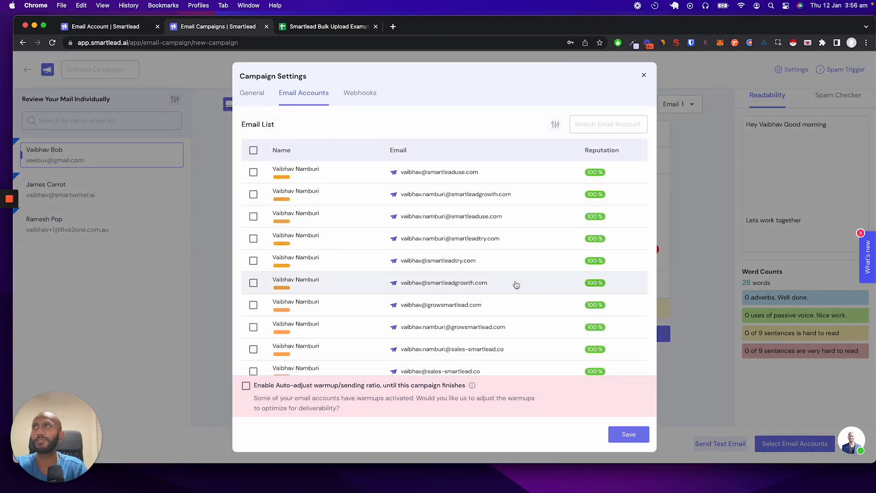
{"action": "scroll", "coordinate": [406, 306], "scroll_direction": "down", "scroll_amount": 10}
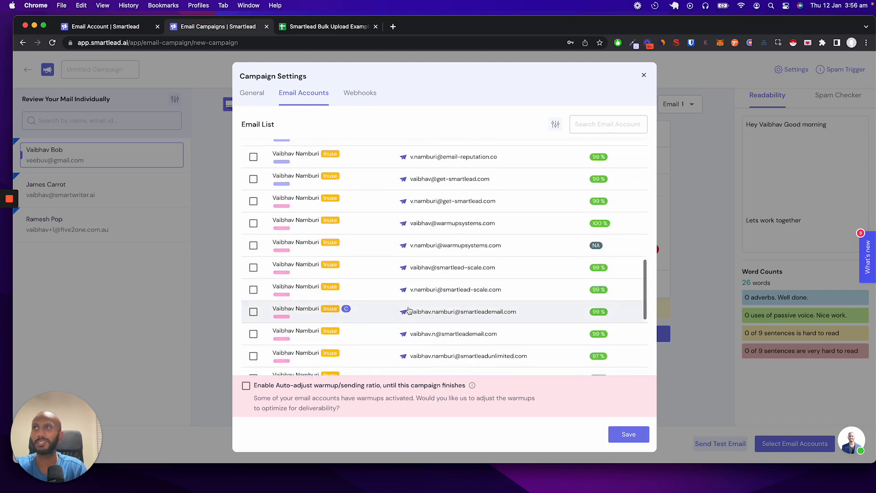
{"action": "scroll", "coordinate": [408, 310], "scroll_direction": "up", "scroll_amount": 10}
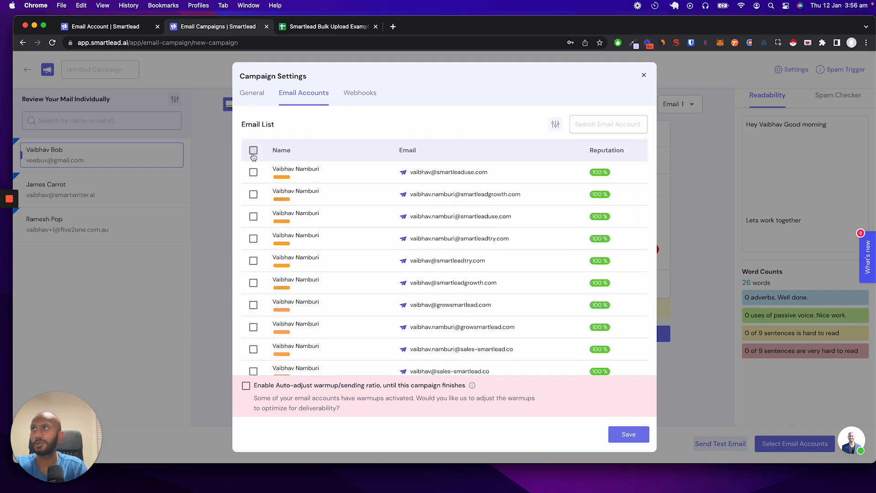
Select all email accounts in the list, look through them and clear the selection again.
{"action": "left_click", "coordinate": [253, 153]}
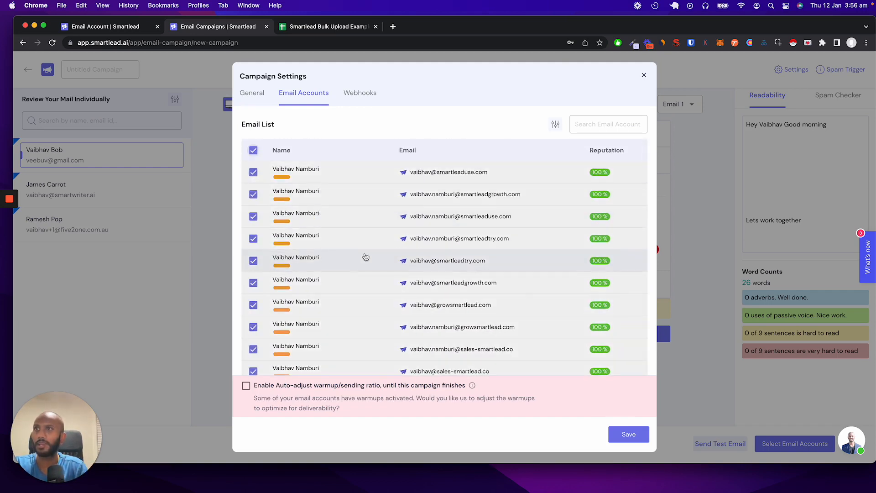
{"action": "scroll", "coordinate": [364, 257], "scroll_direction": "down", "scroll_amount": 15}
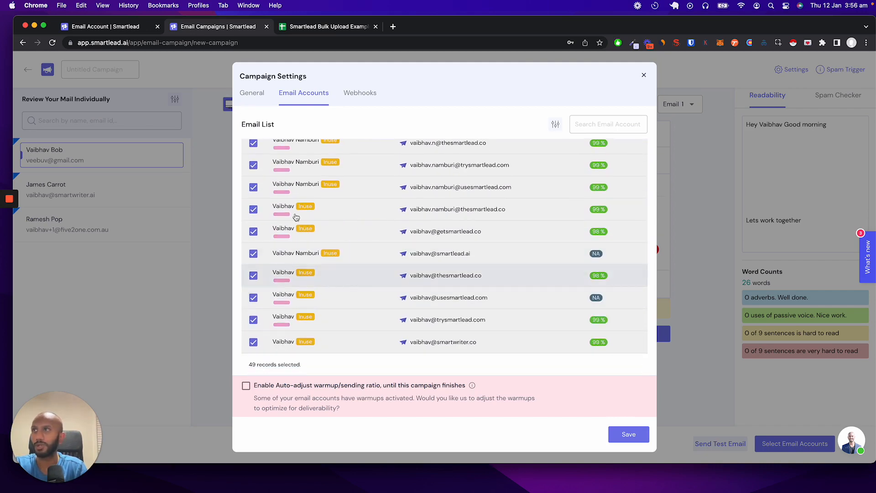
{"action": "scroll", "coordinate": [350, 337], "scroll_direction": "up", "scroll_amount": 15}
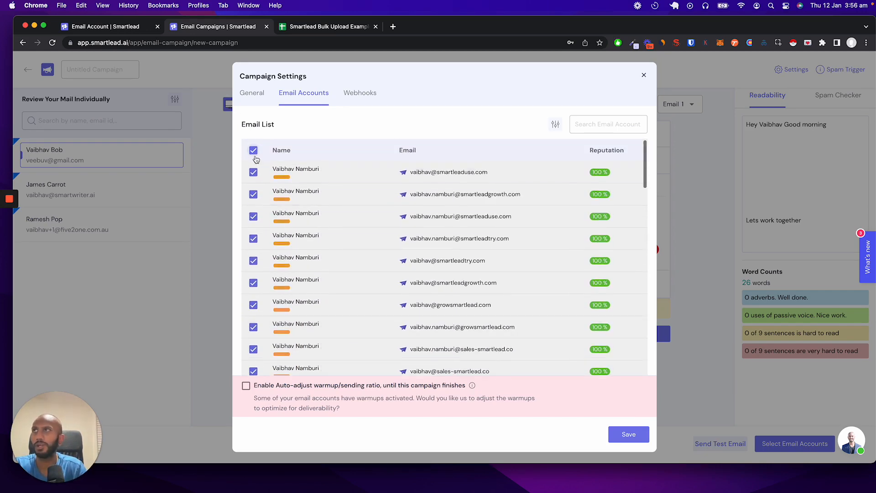
{"action": "left_click", "coordinate": [253, 151]}
Select the first three email accounts as senders, enable auto-adjusting of the warmup/sending ratio and save the settings.
{"action": "left_click", "coordinate": [253, 173]}
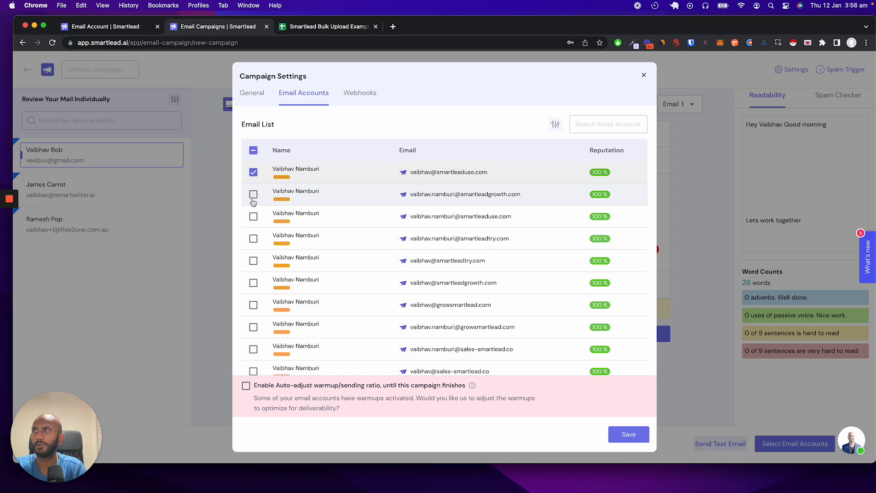
{"action": "left_click", "coordinate": [253, 195]}
{"action": "left_click", "coordinate": [253, 218]}
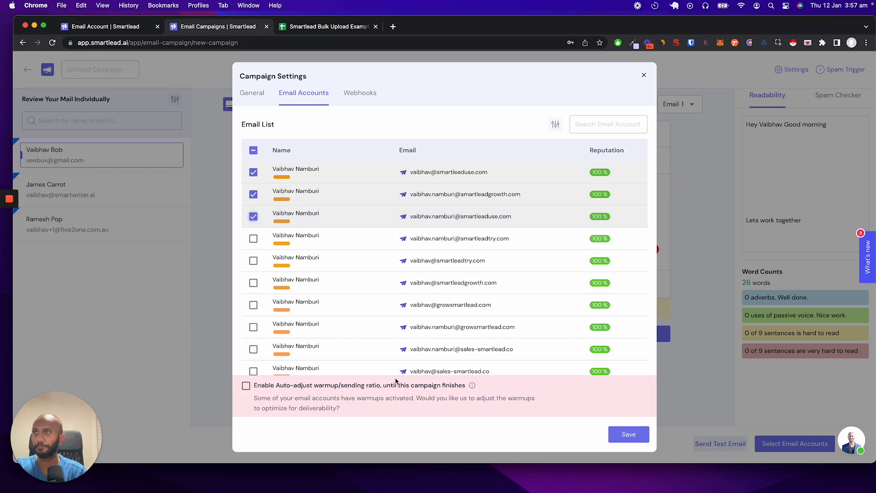
{"action": "left_click", "coordinate": [339, 392]}
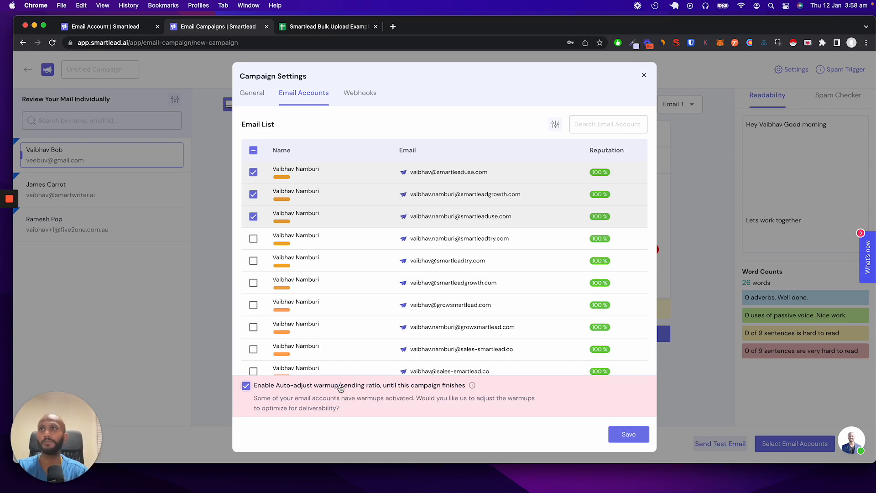
{"action": "left_click", "coordinate": [628, 434]}
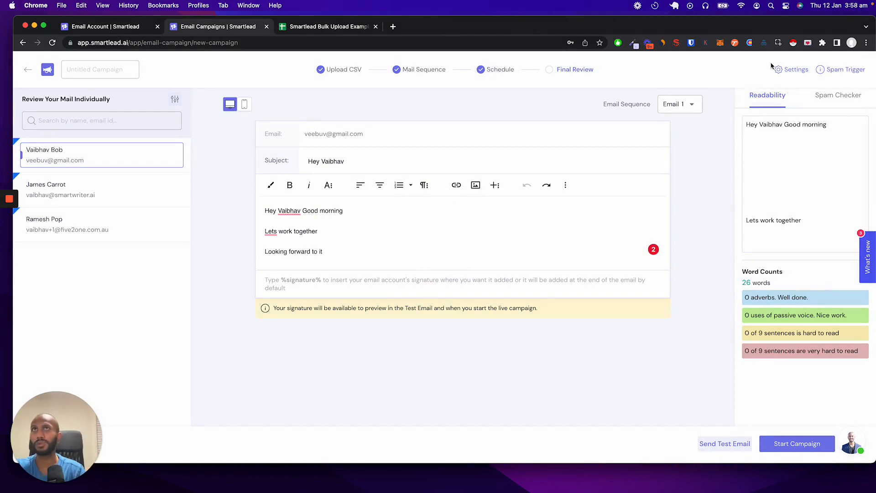
Open the general campaign settings, enable sending emails in plain text without HTML and disable it again.
{"action": "left_click", "coordinate": [791, 73]}
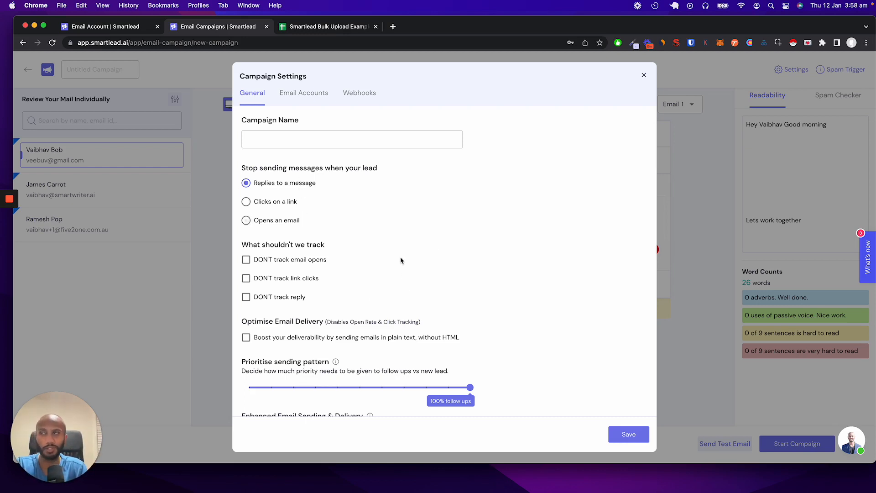
{"action": "scroll", "coordinate": [397, 273], "scroll_direction": "down", "scroll_amount": 3}
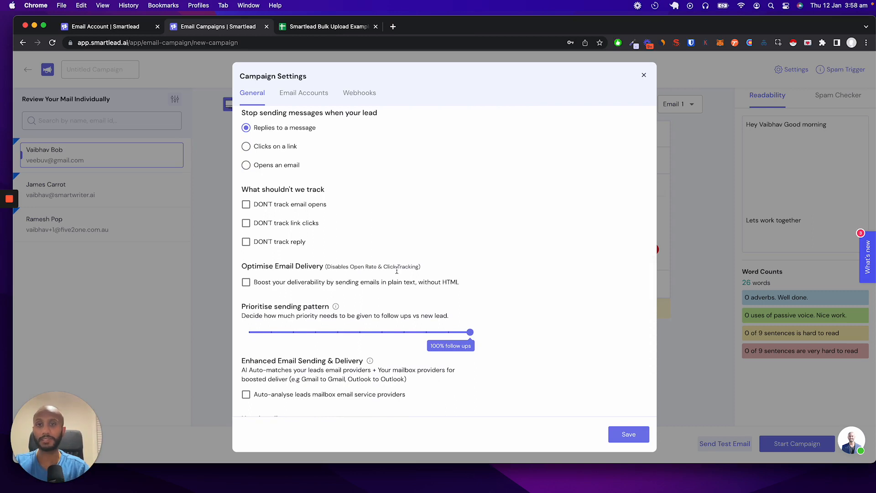
{"action": "left_click", "coordinate": [246, 281]}
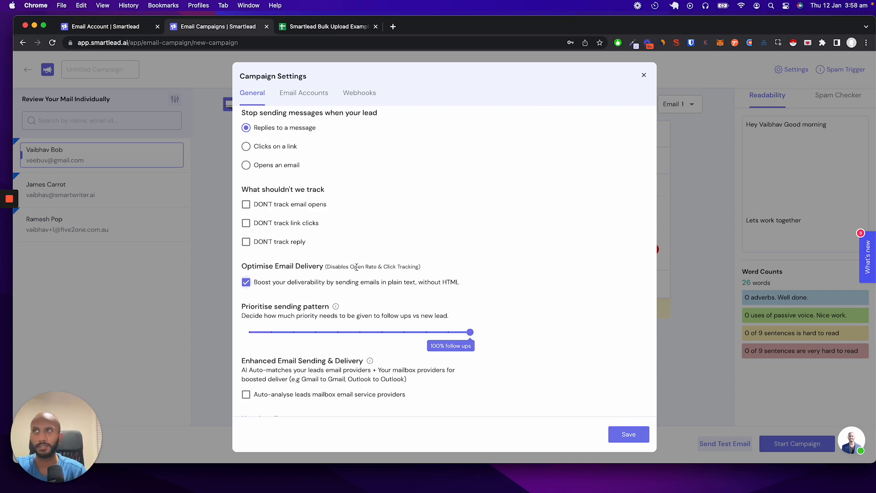
{"action": "left_click", "coordinate": [285, 281]}
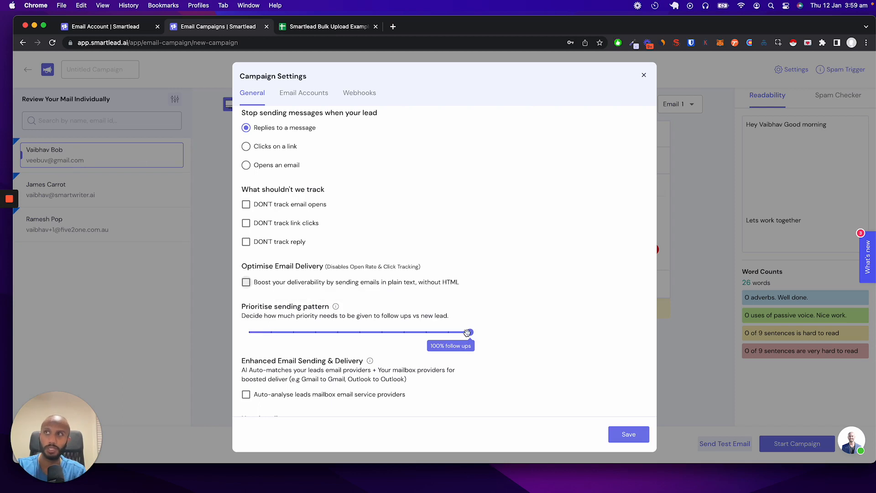
Keep the sending priority at 100% follow ups, enable auto-analysis of leads' mailbox email service providers and save the campaign settings.
{"action": "left_click_drag", "start_coordinate": [420, 334], "coordinate": [474, 331]}
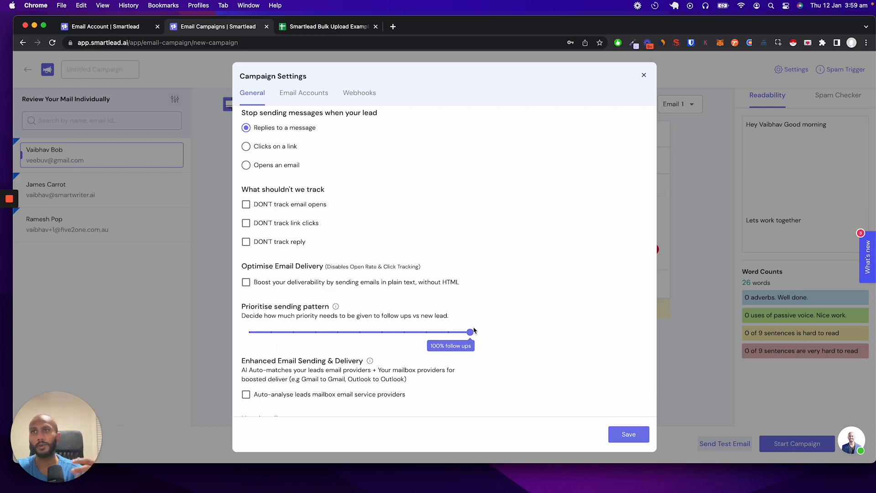
{"action": "scroll", "coordinate": [396, 392], "scroll_direction": "down", "scroll_amount": 2}
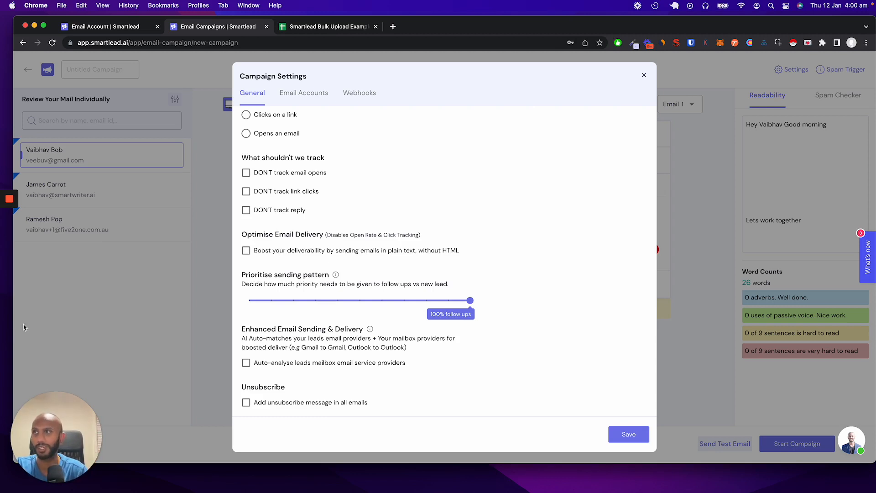
{"action": "left_click", "coordinate": [246, 363]}
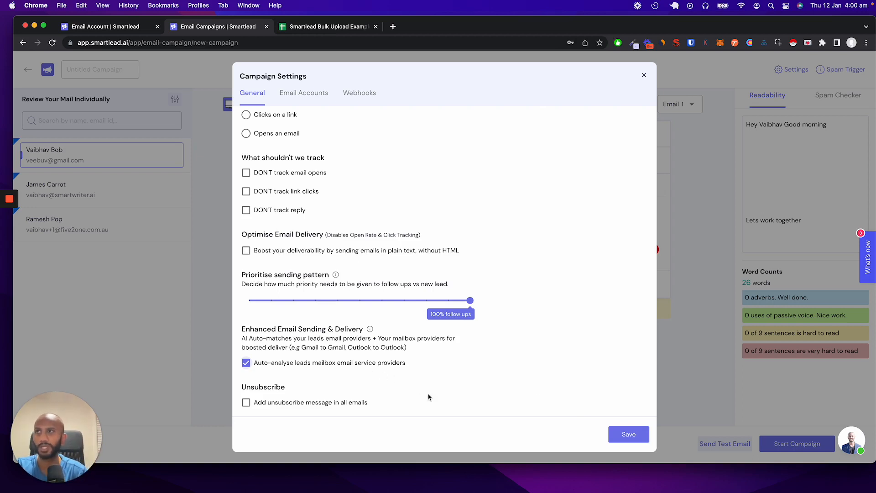
{"action": "left_click", "coordinate": [632, 438]}
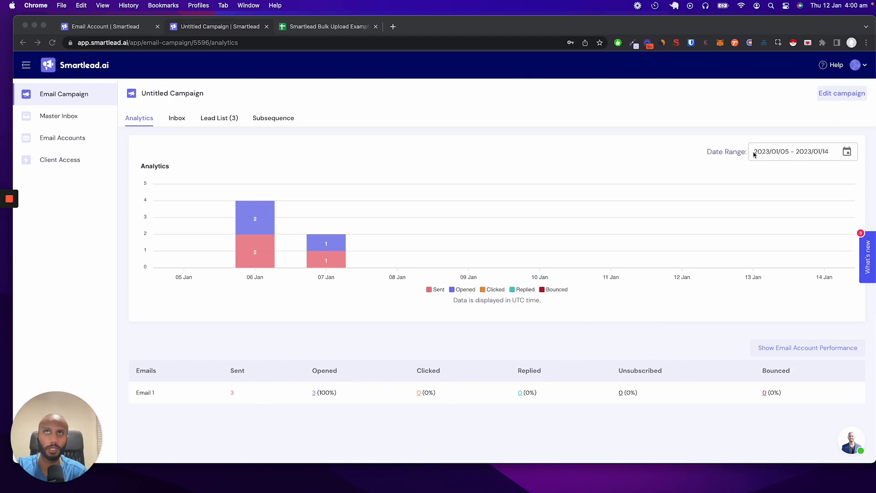
Open the running campaign's inbox and check the filter options for email sequence and email status.
{"action": "left_click", "coordinate": [178, 119]}
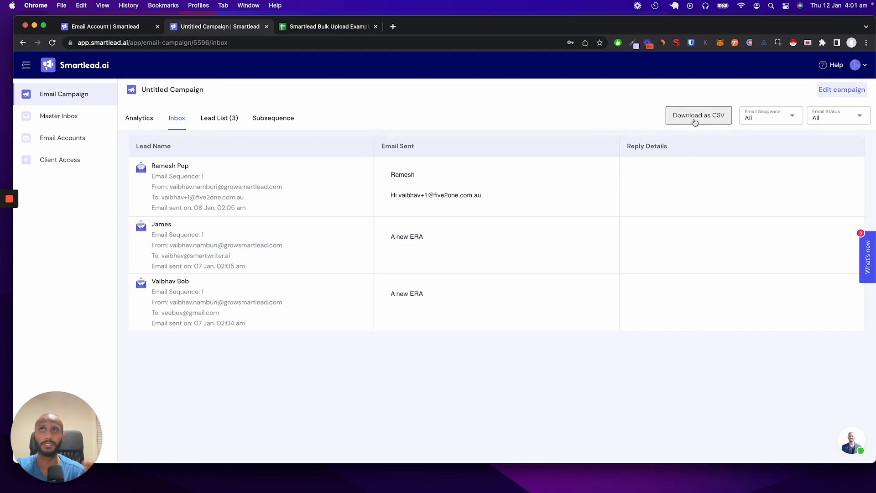
{"action": "left_click", "coordinate": [776, 116]}
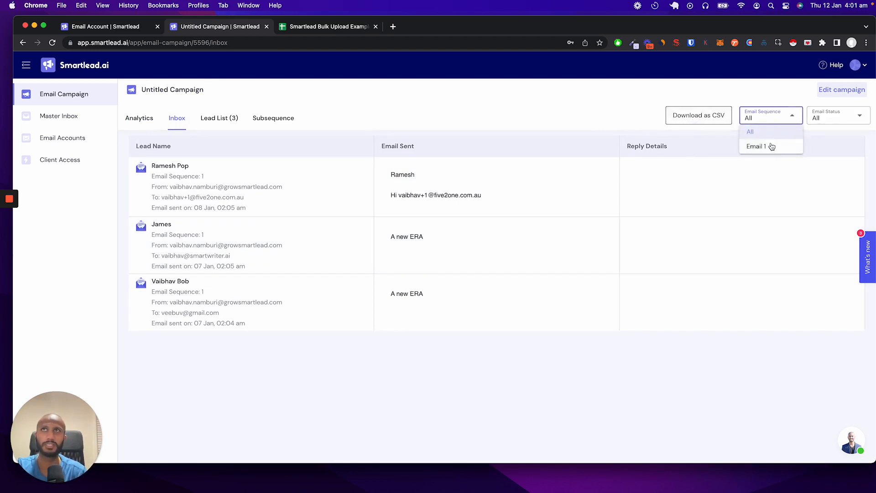
{"action": "left_click", "coordinate": [840, 118]}
{"action": "left_click", "coordinate": [840, 119]}
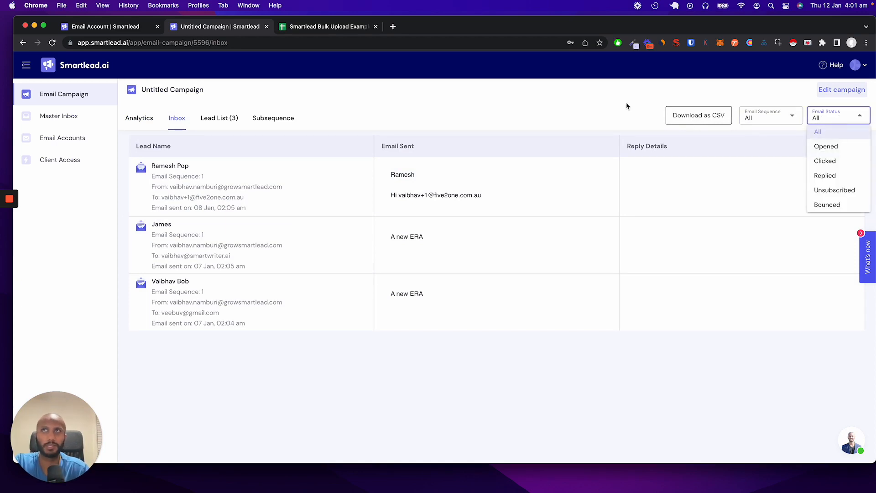
{"action": "left_click", "coordinate": [483, 111]}
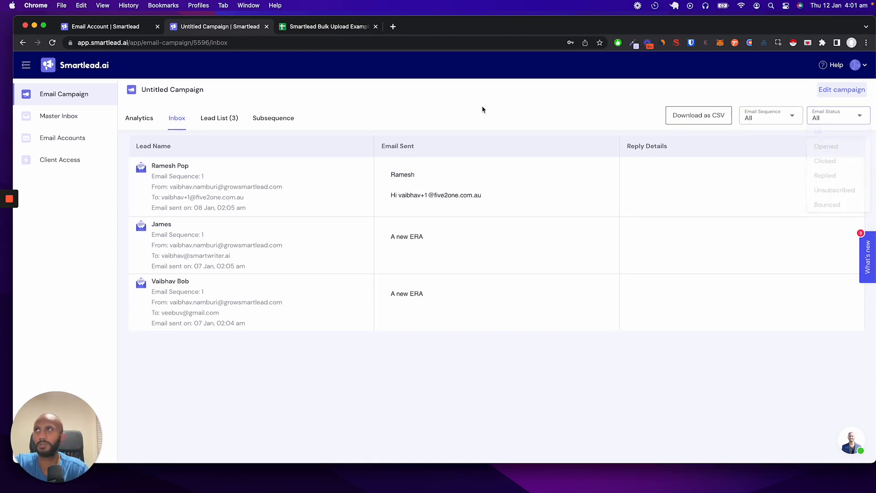
Open the campaign's lead list and check the email status filter options without applying a filter.
{"action": "left_click", "coordinate": [226, 120]}
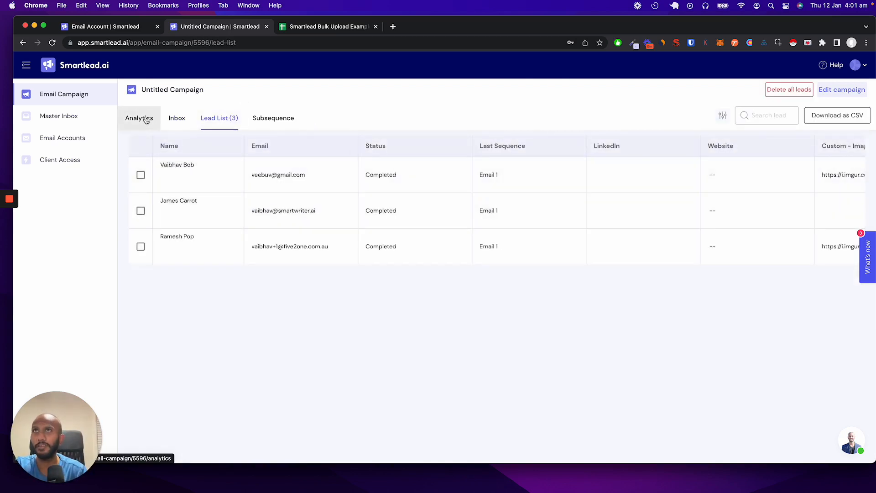
{"action": "left_click", "coordinate": [722, 115]}
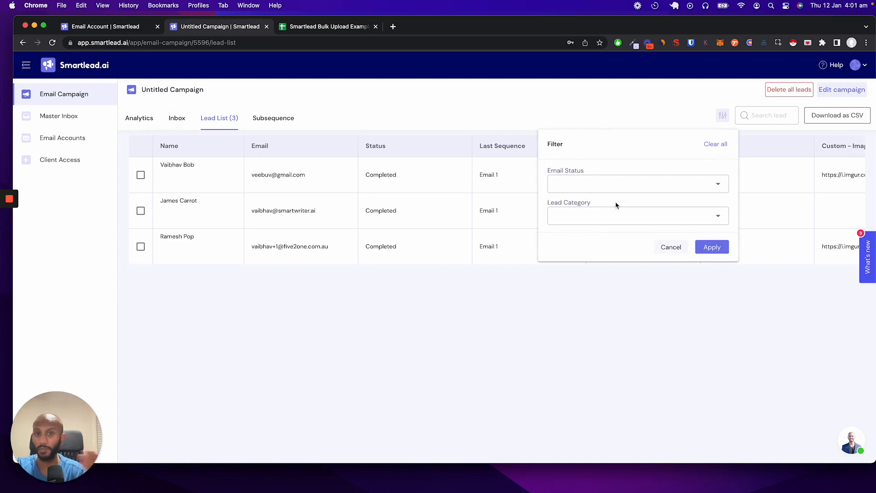
{"action": "left_click", "coordinate": [616, 186]}
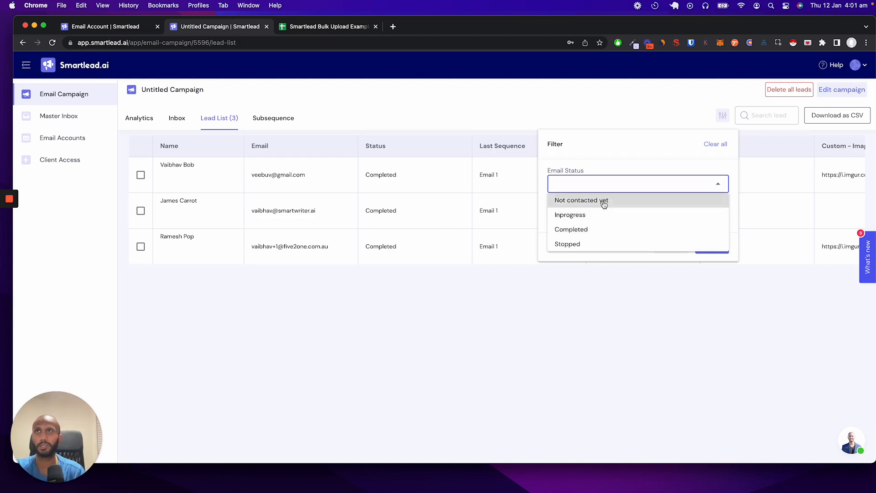
{"action": "left_click", "coordinate": [654, 152]}
{"action": "left_click", "coordinate": [690, 120]}
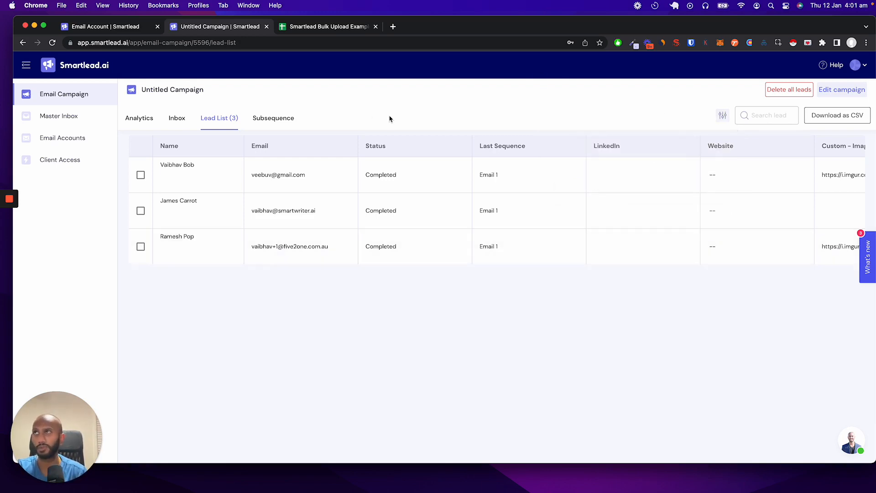
Open the campaign's subsequence page and read the heading about automating scenarios using leads' behaviour.
{"action": "left_click", "coordinate": [275, 120]}
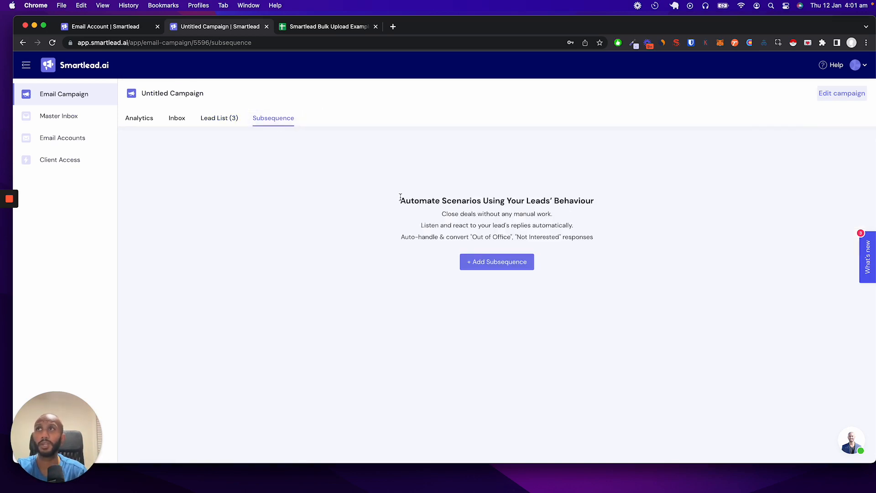
{"action": "left_click_drag", "start_coordinate": [400, 201], "coordinate": [593, 202]}
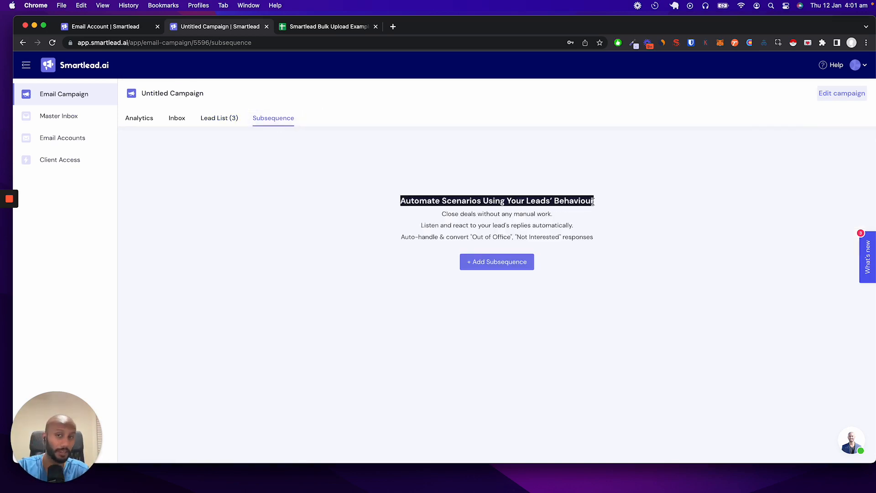
{"action": "left_click", "coordinate": [593, 202]}
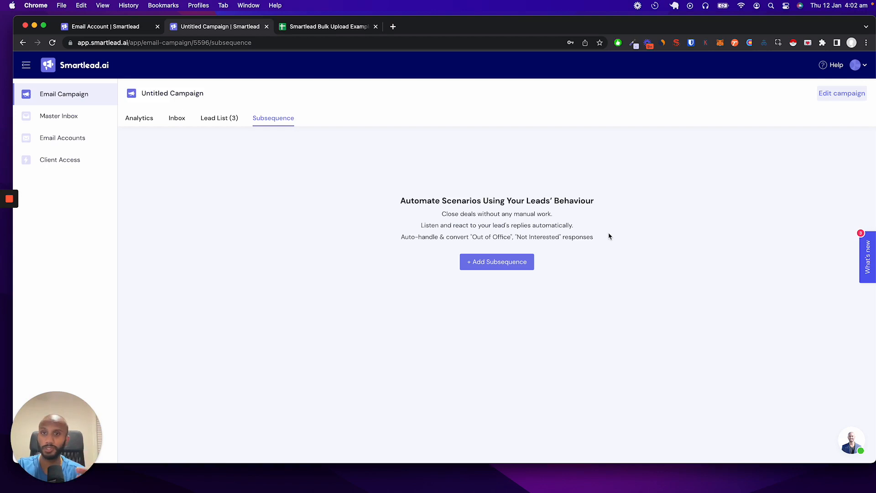
Try adding a subsequence for leads whose reply contains "Interested", and return to the subsequence page without saving.
{"action": "left_click", "coordinate": [504, 267]}
{"action": "left_click", "coordinate": [458, 232]}
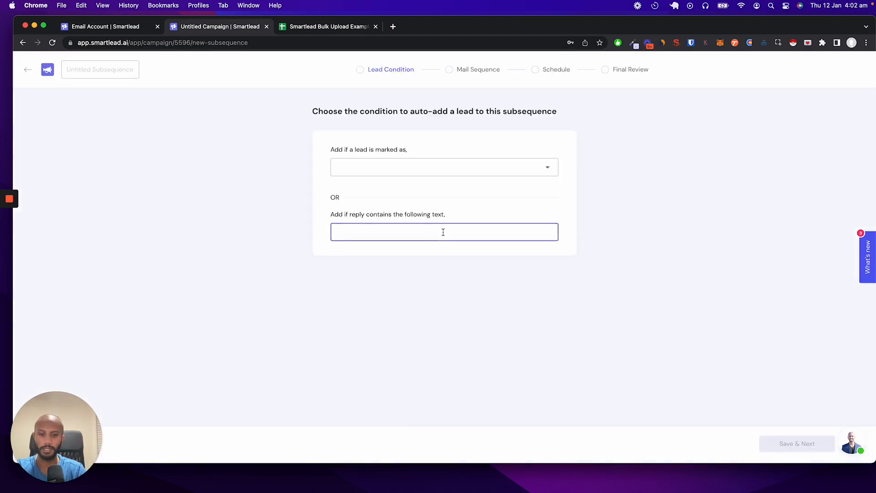
{"action": "type", "text": "Interested"}
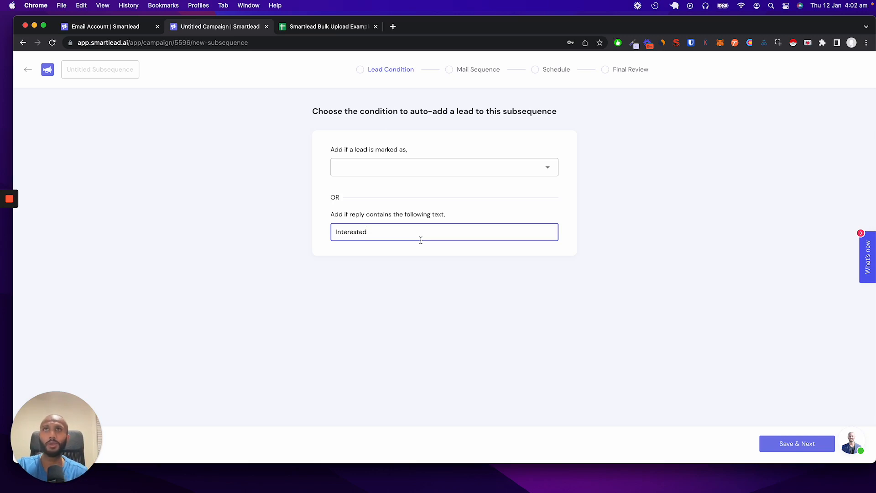
{"action": "left_click", "coordinate": [28, 69]}
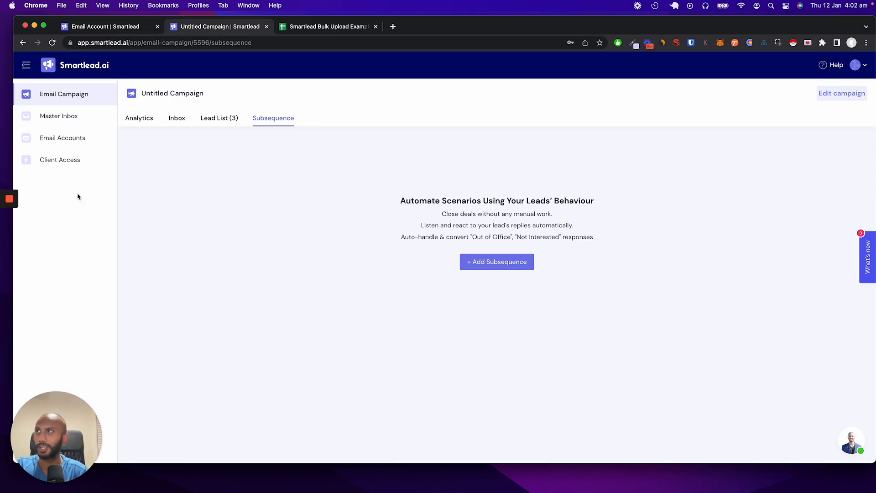
Open the master inbox, try drafting the reply "Sounds good here's my booking link" to the first lead, and clear the text.
{"action": "left_click", "coordinate": [9, 235]}
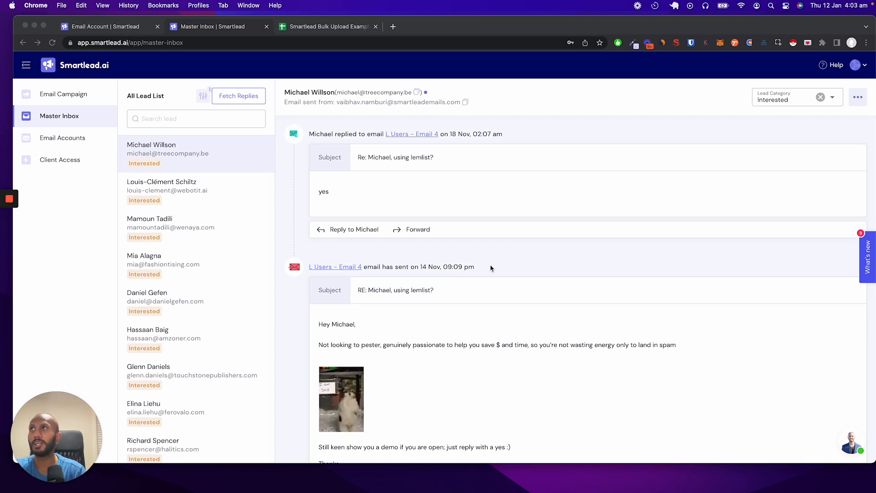
{"action": "left_click", "coordinate": [351, 230]}
{"action": "type", "text": "Sou"}
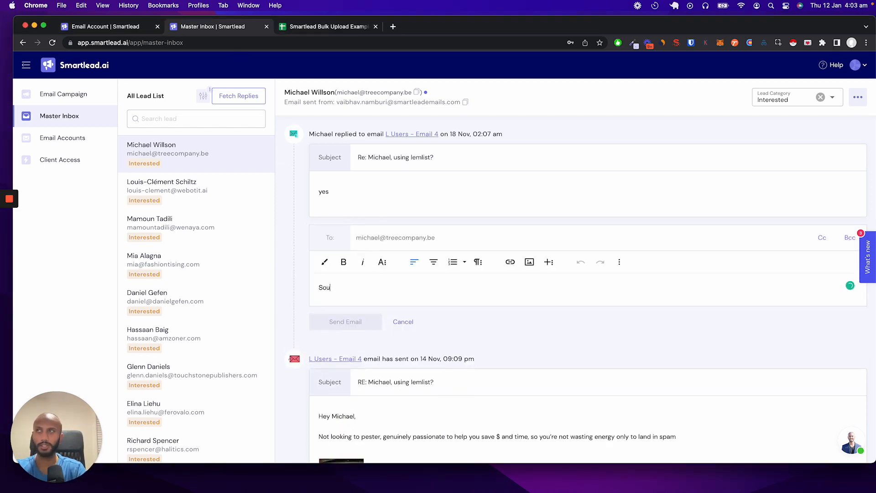
{"action": "type", "text": "nds good here!s my"}
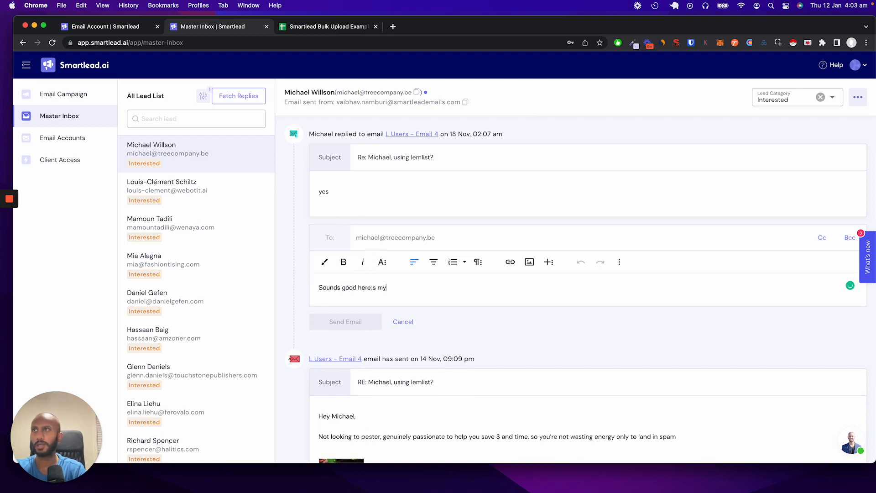
{"action": "key", "text": "BackSpace"}
{"action": "key", "text": "BackSpace"}
{"action": "key", "text": "BackSpace"}
{"action": "key", "text": "BackSpace"}
{"action": "key", "text": "BackSpace"}
{"action": "type", "text": "'s my booking link"}
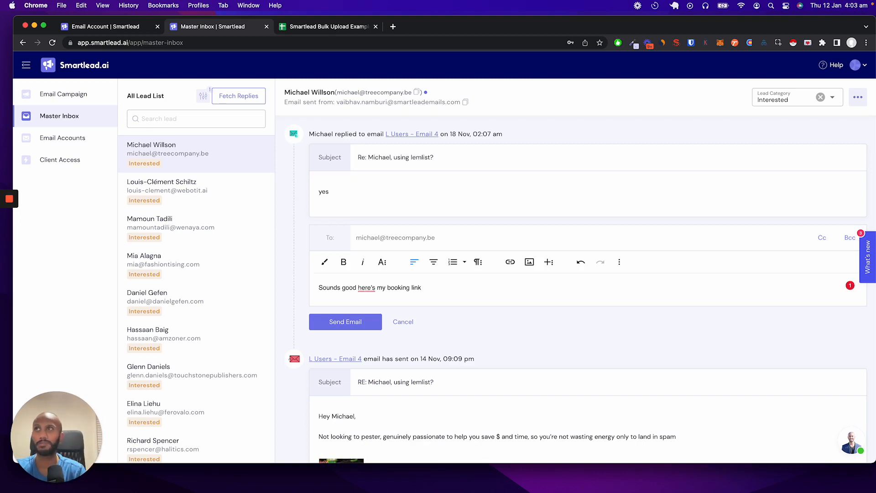
{"action": "key", "text": "super+a"}
{"action": "key", "text": "BackSpace"}
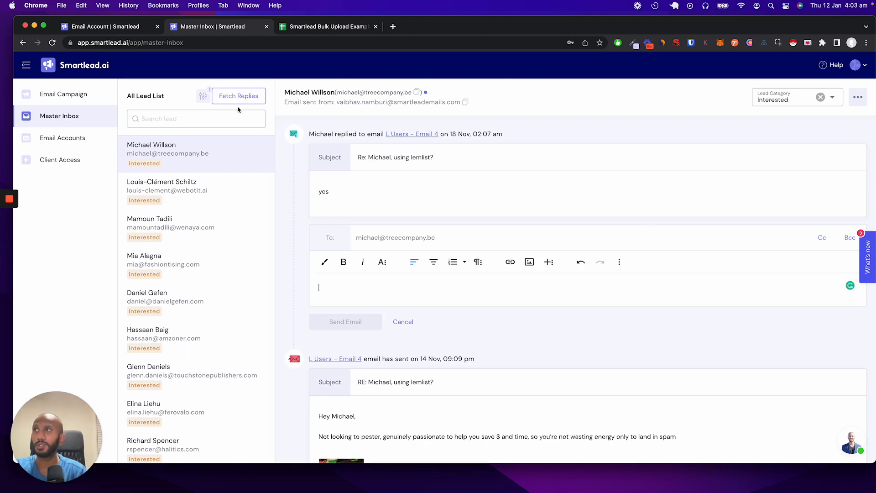
Check the lead category options for the open conversation, and open the profile settings in a separate tab.
{"action": "left_click", "coordinate": [795, 101]}
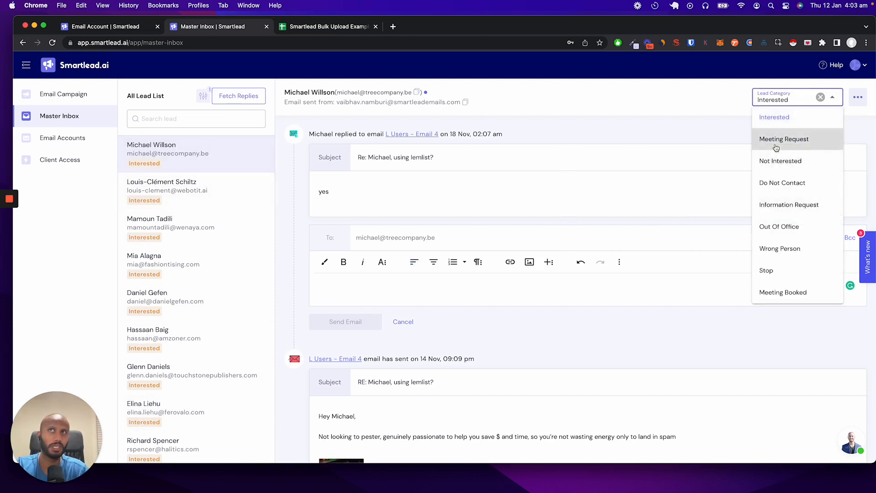
{"action": "left_click", "coordinate": [694, 118]}
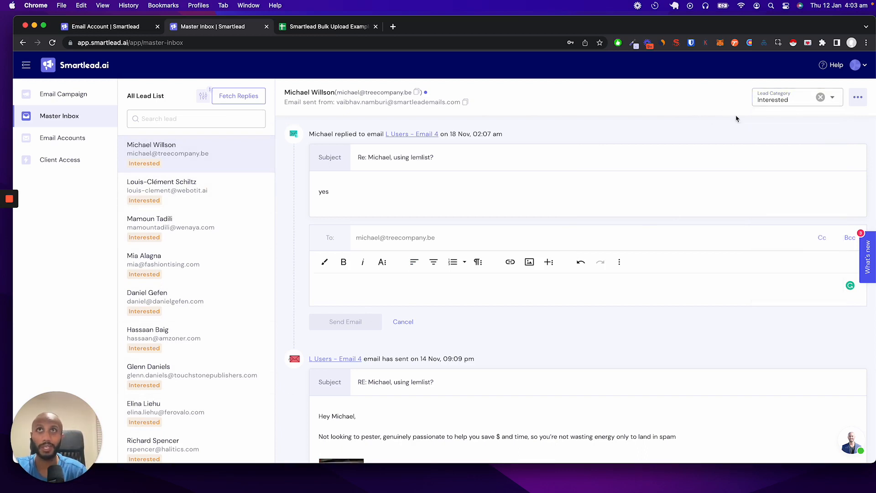
{"action": "left_click", "coordinate": [789, 100]}
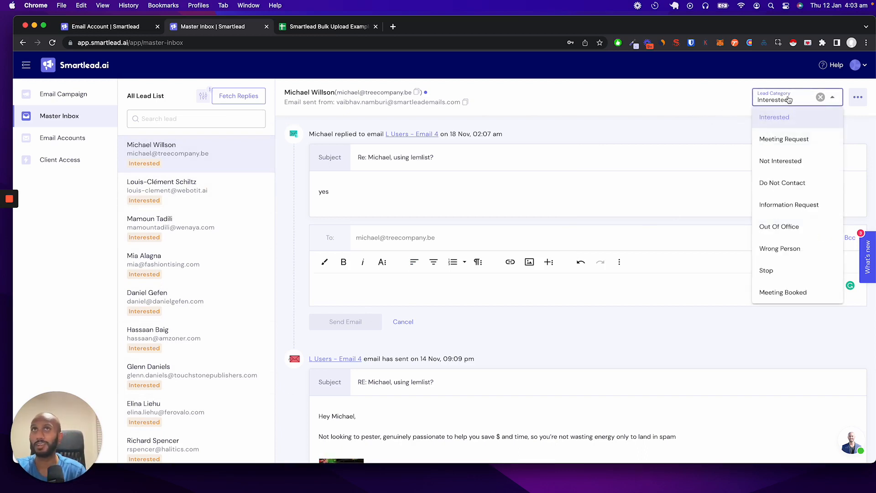
{"action": "left_click", "coordinate": [856, 65]}
{"action": "left_click", "coordinate": [785, 171]}
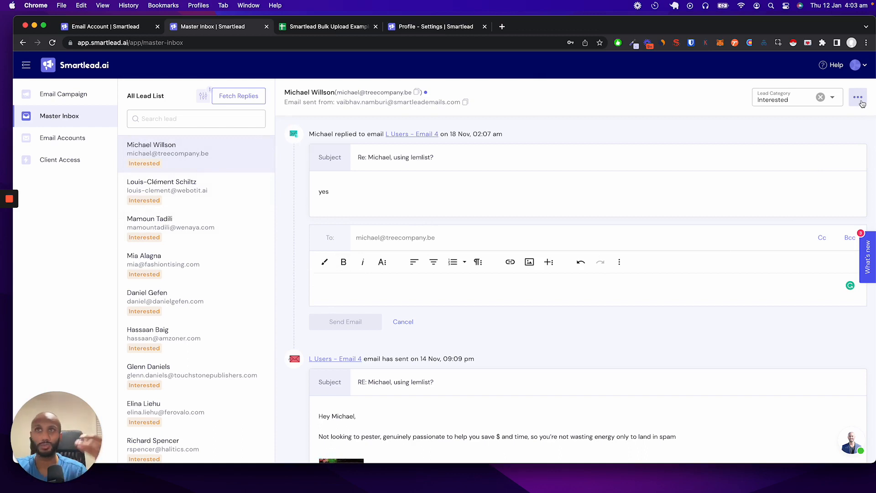
Check the lead's Block Lead, Resubscribe Lead and Mark as unread options, and discard the empty reply.
{"action": "left_click", "coordinate": [858, 97]}
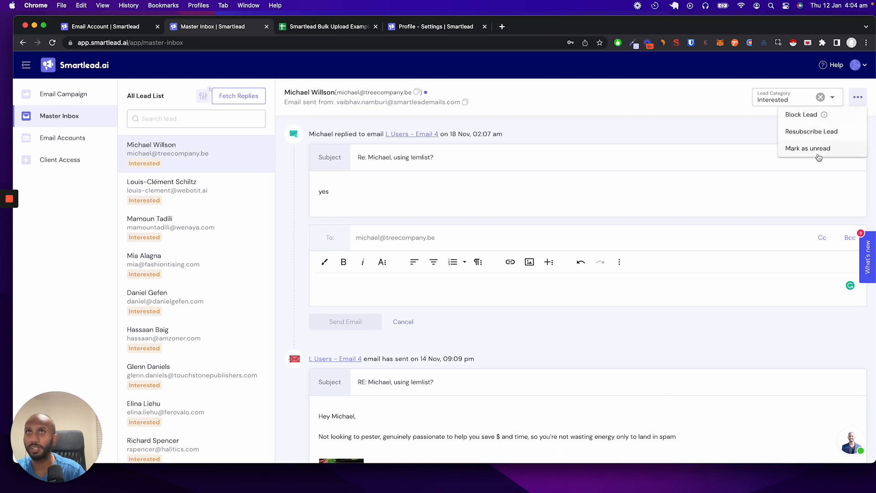
{"action": "left_click", "coordinate": [599, 128]}
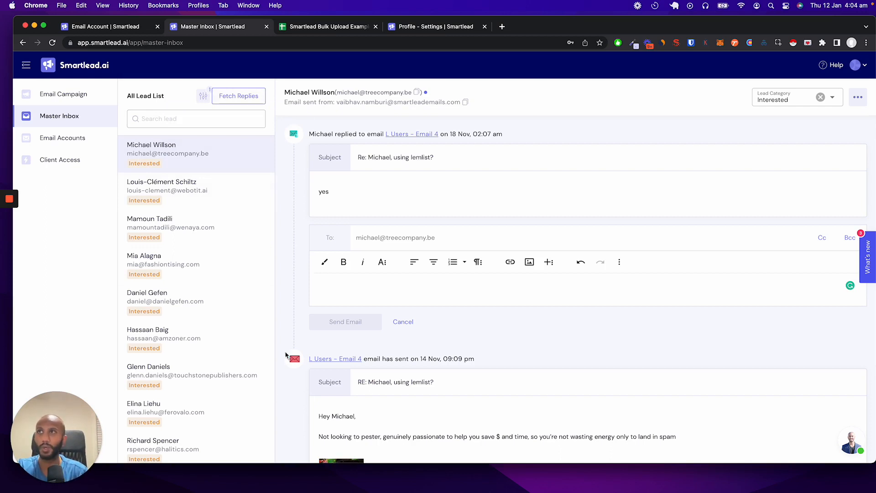
{"action": "left_click", "coordinate": [403, 321]}
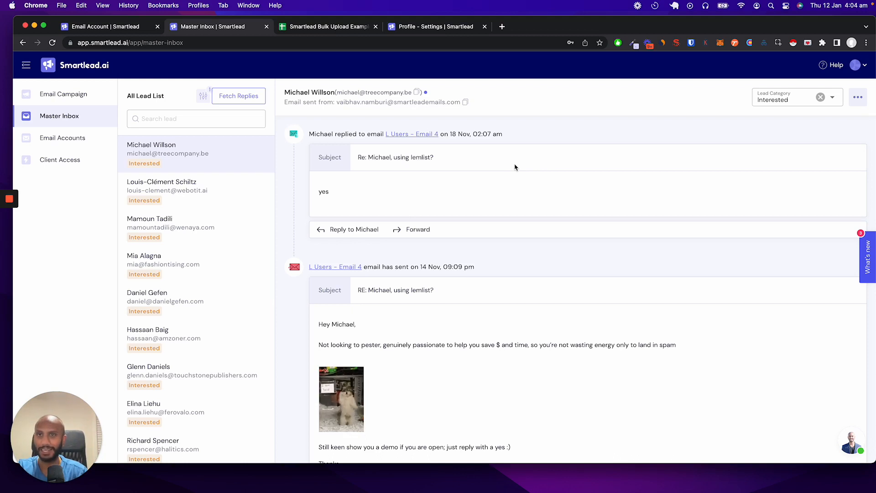
Open the existing client's access details and check the permissions, the reply categories that can be hidden, and the company name field.
{"action": "left_click", "coordinate": [89, 161]}
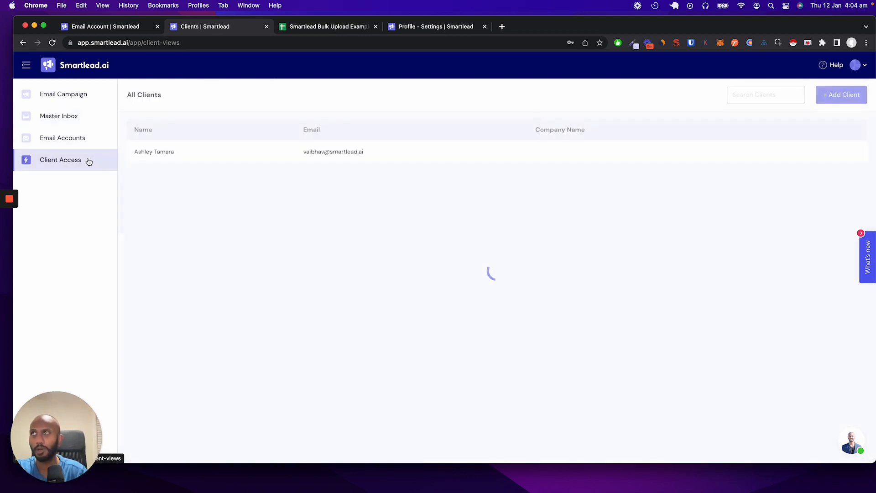
{"action": "left_click", "coordinate": [341, 155]}
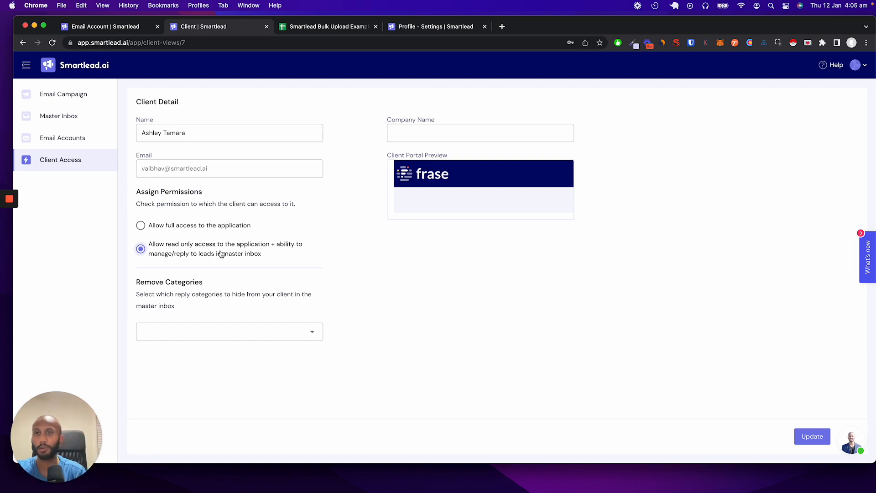
{"action": "left_click", "coordinate": [295, 336]}
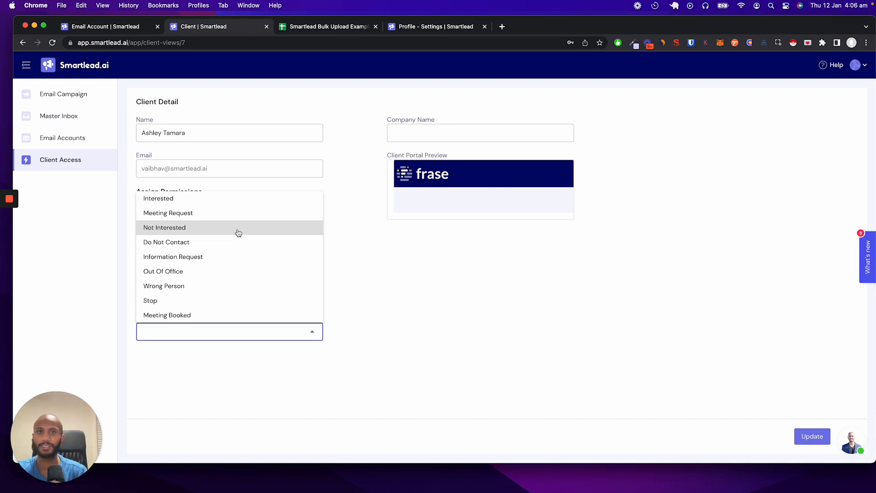
{"action": "left_click", "coordinate": [438, 246]}
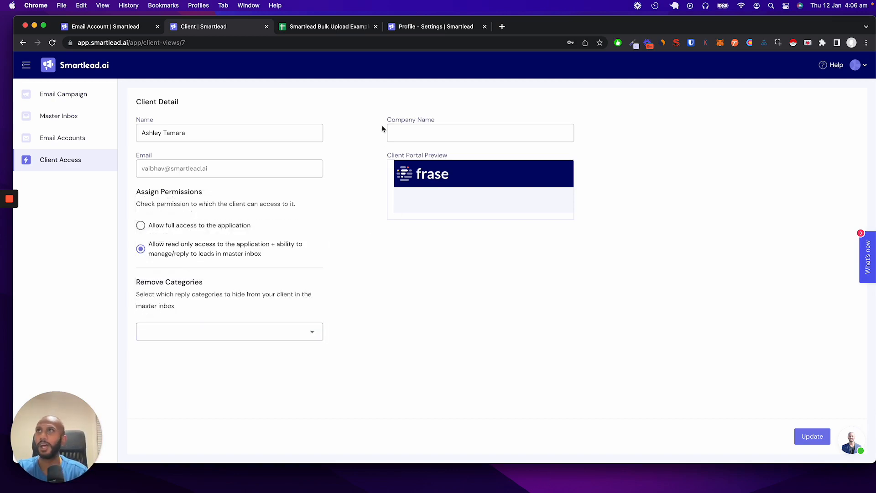
{"action": "left_click", "coordinate": [400, 134]}
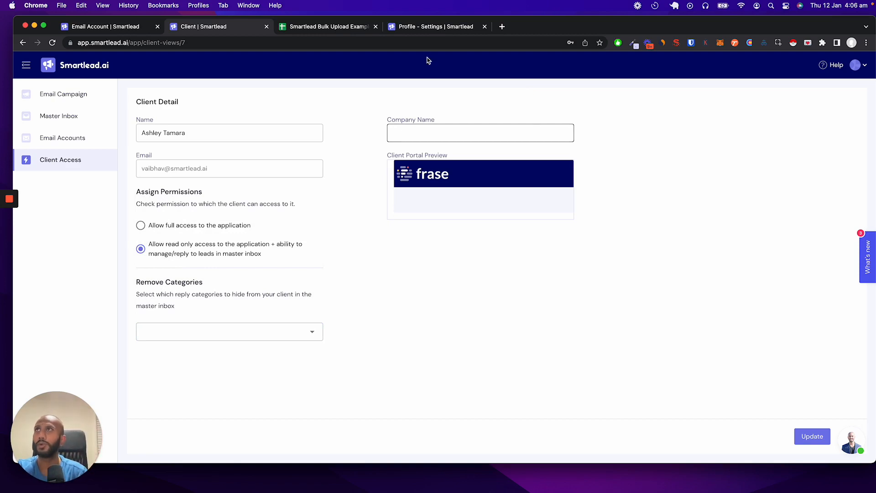
Switch to the profile settings tab and try brand colour #6b4600 for the whitelabelled client portal without saving.
{"action": "left_click", "coordinate": [432, 26]}
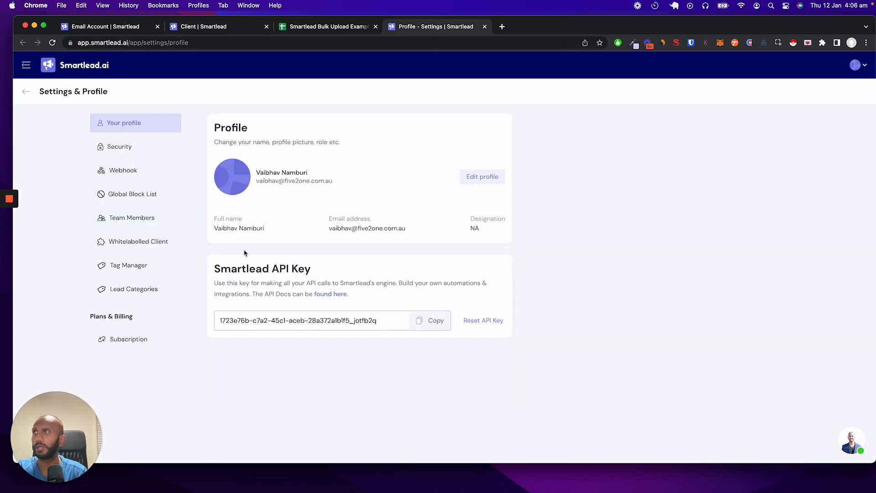
{"action": "left_click", "coordinate": [158, 243]}
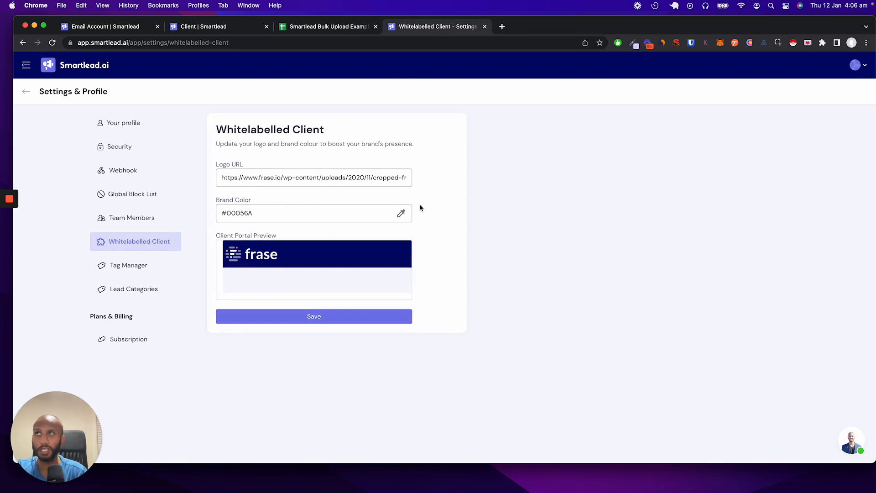
{"action": "left_click", "coordinate": [402, 213]}
{"action": "left_click", "coordinate": [373, 260]}
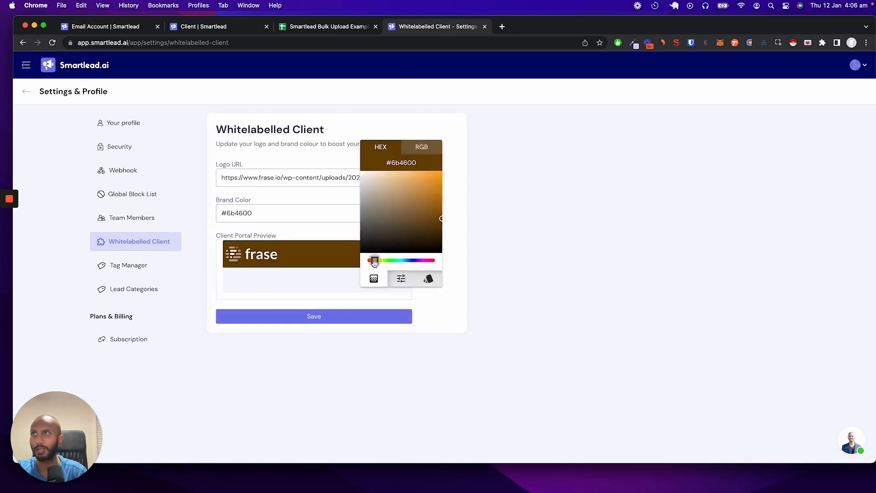
{"action": "left_click", "coordinate": [546, 209]}
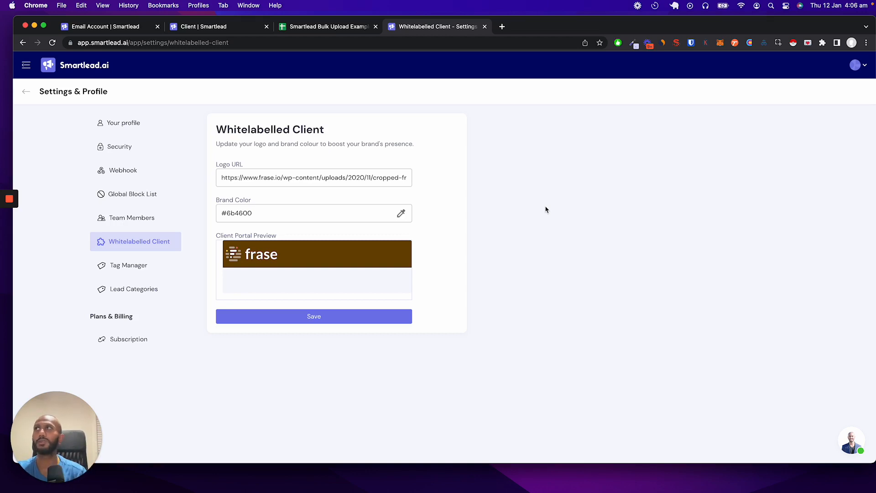
Open the webhook settings.
{"action": "left_click", "coordinate": [168, 178]}
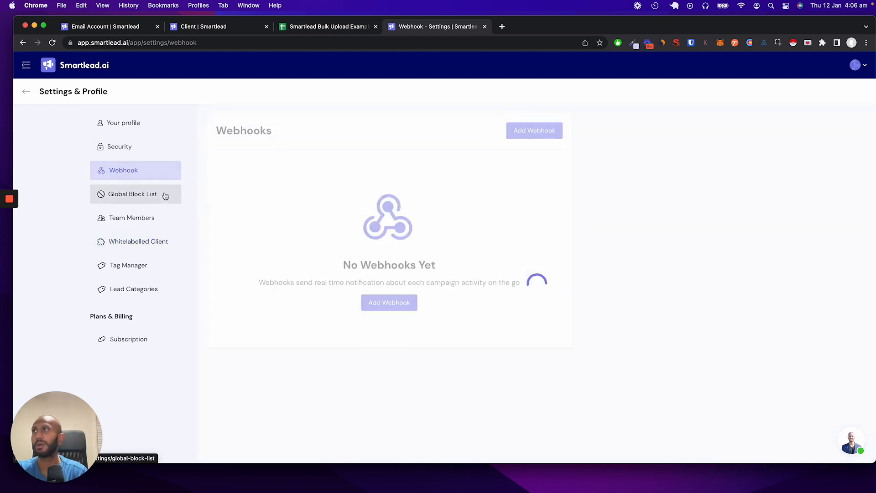